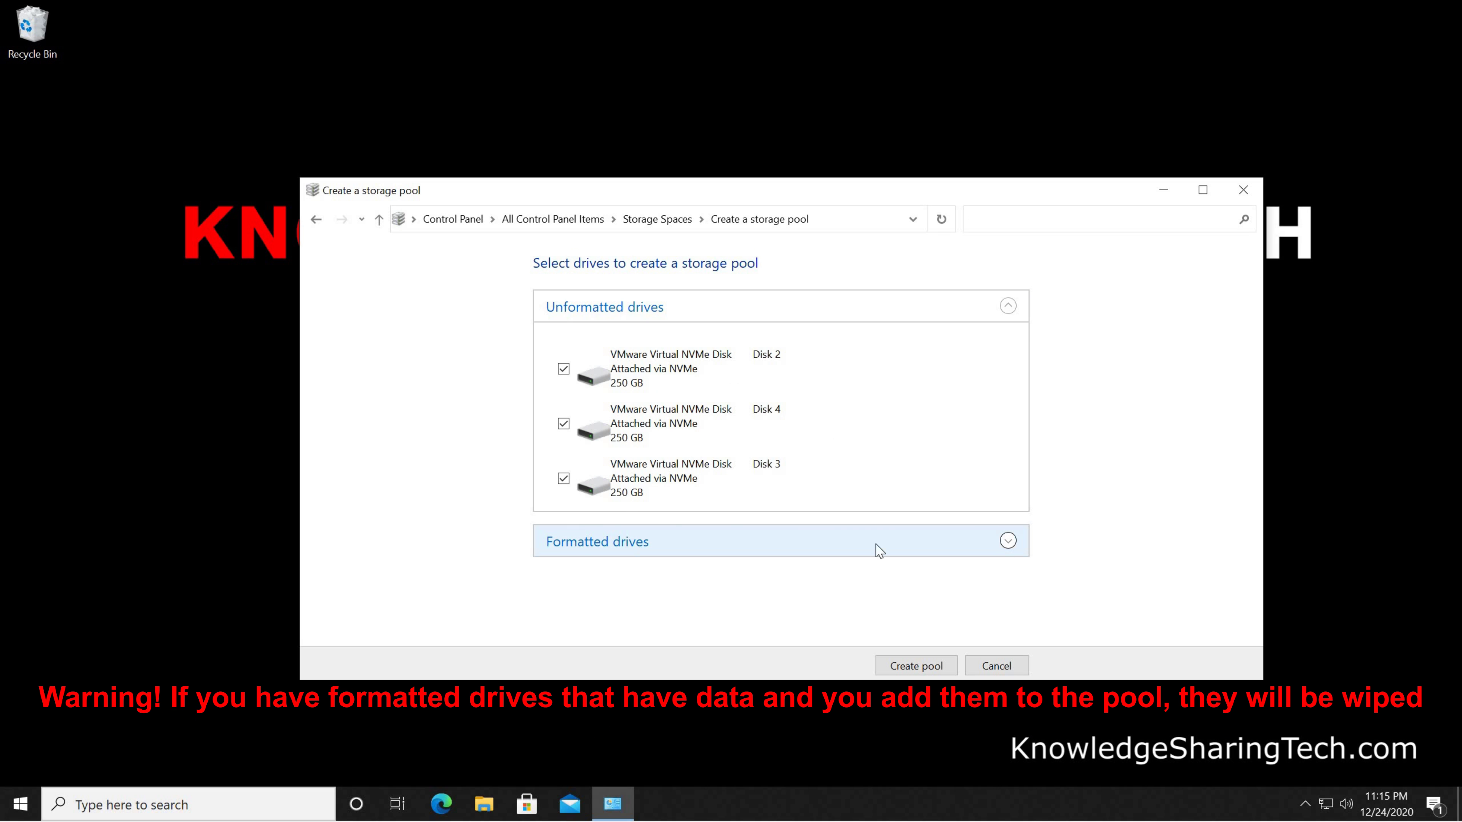
Step: Check the formatted drives list, then create a storage pool from the three unformatted 250 GB drives only
click(1008, 541)
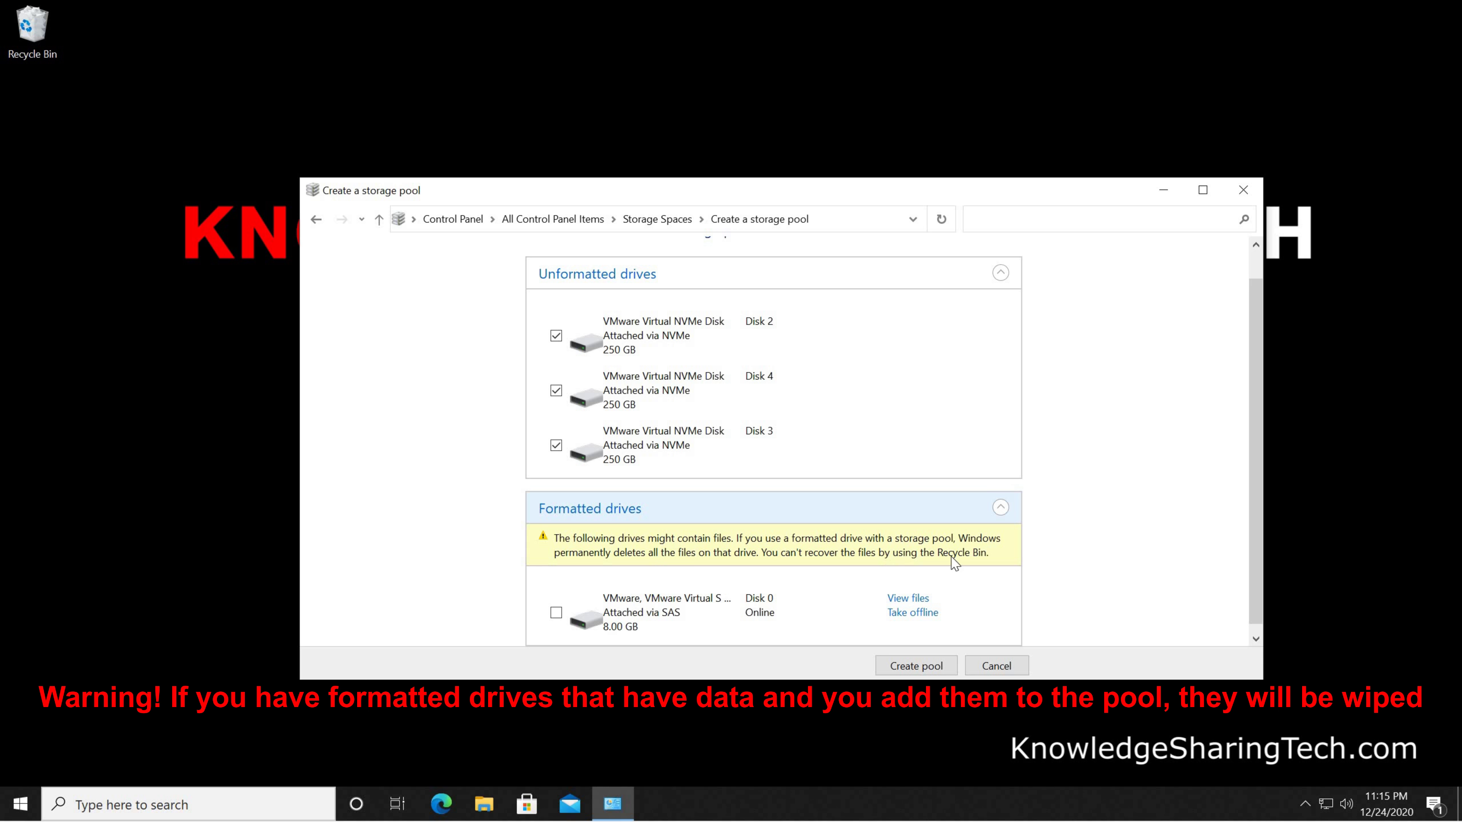
click(1000, 508)
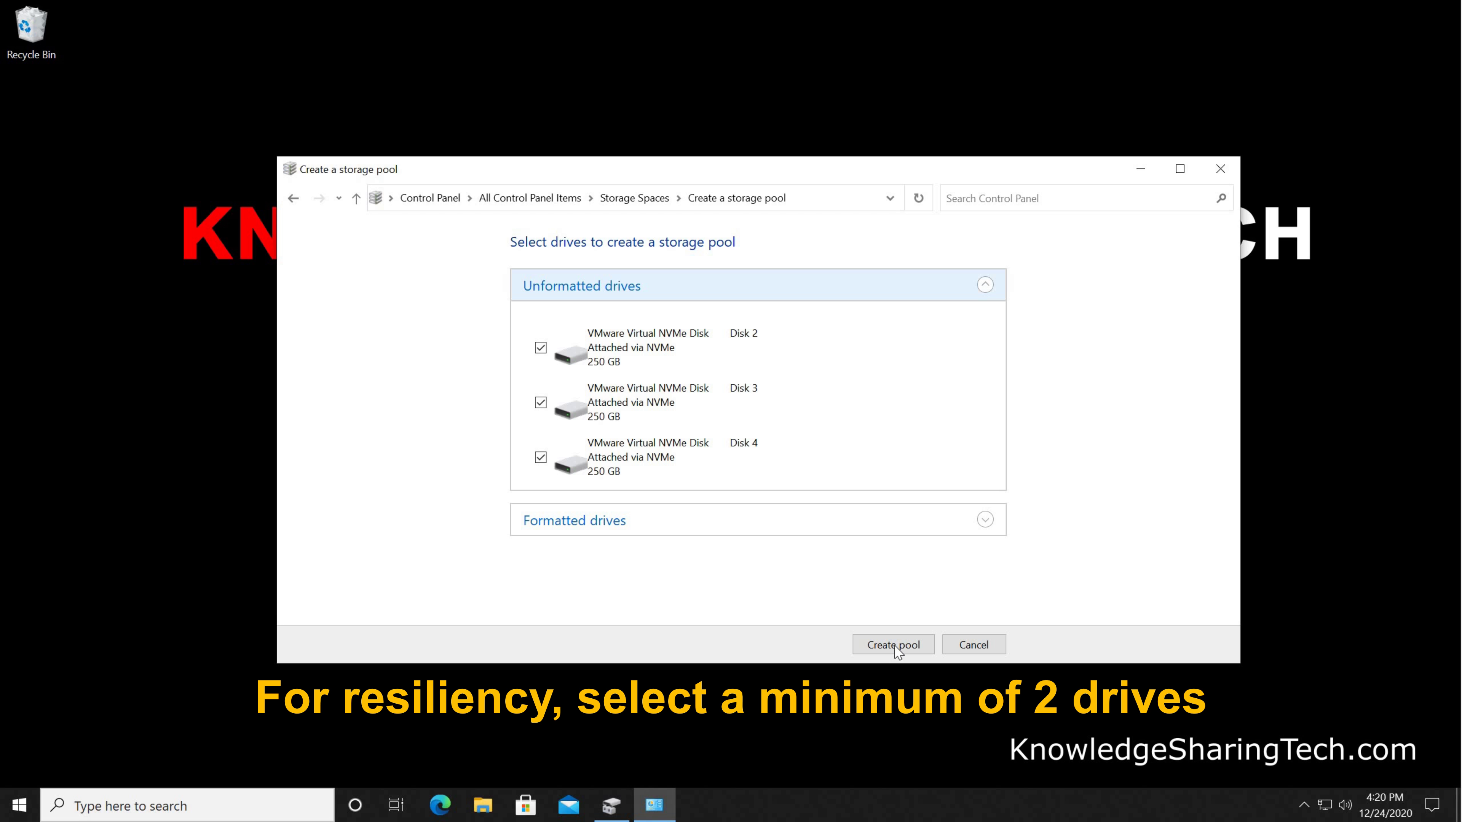
click(894, 645)
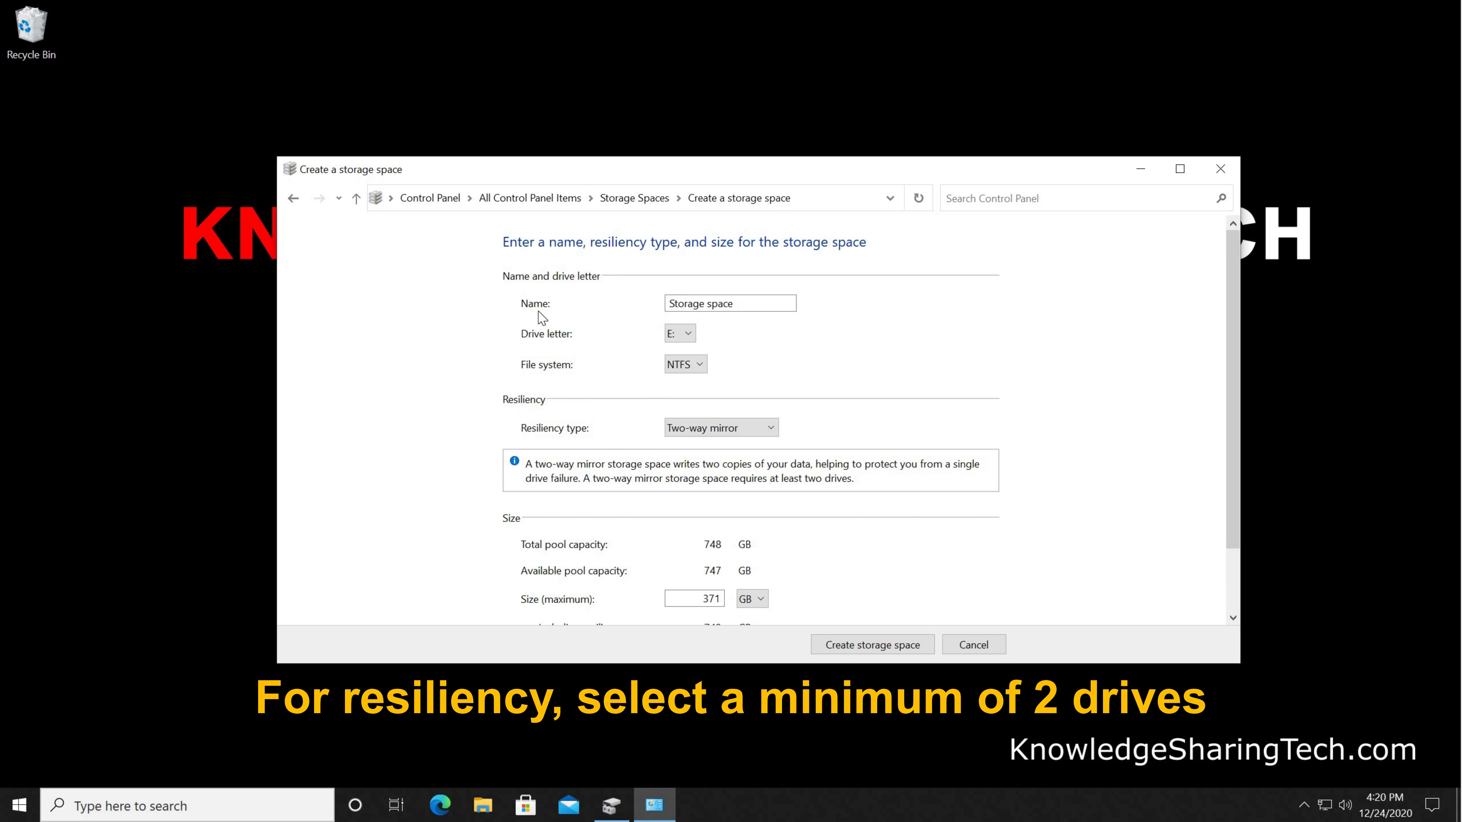
Step: Keep drive letter E: for the storage space and set its file system to REFS
click(679, 336)
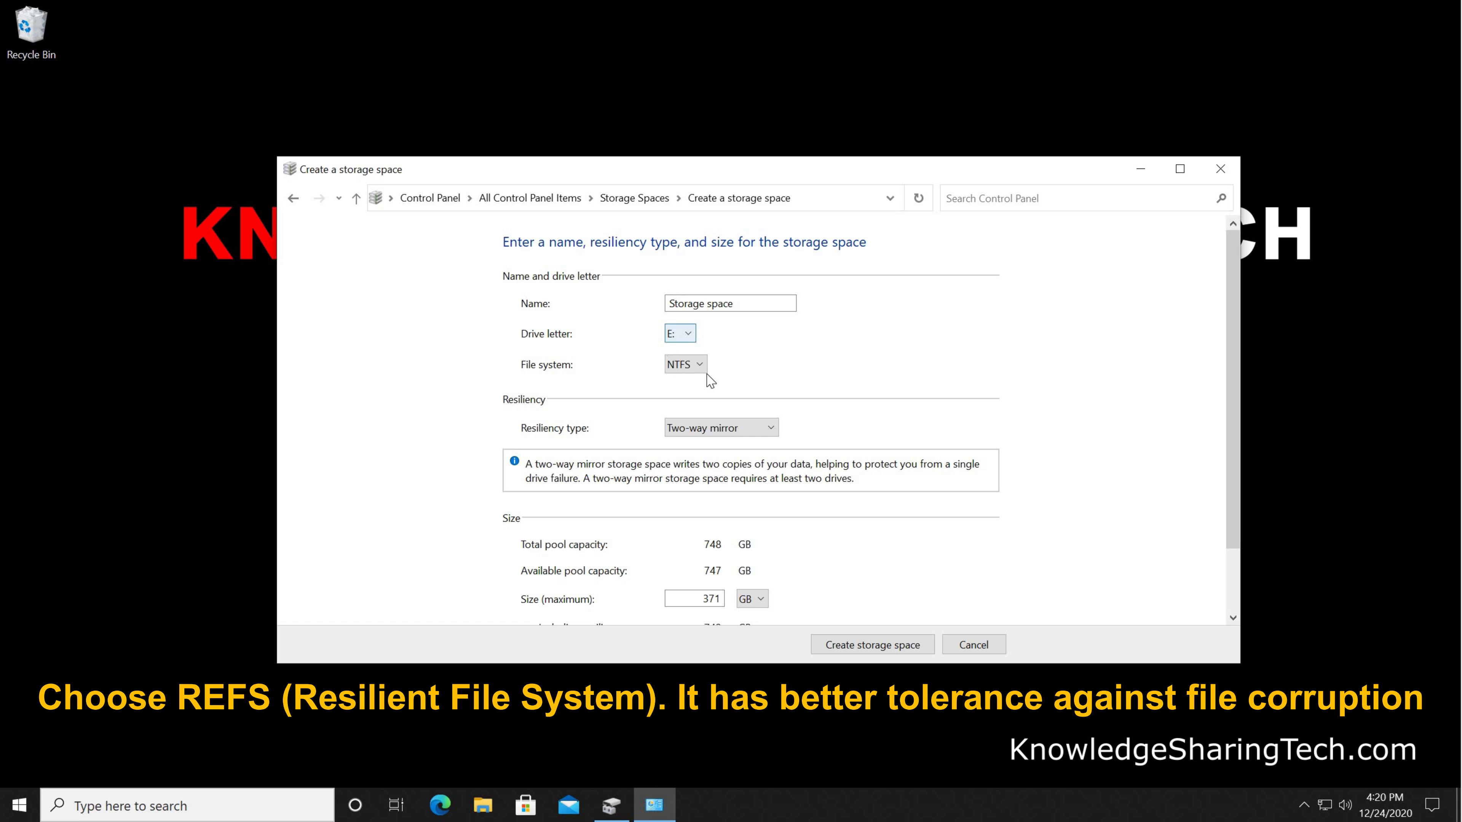
click(703, 368)
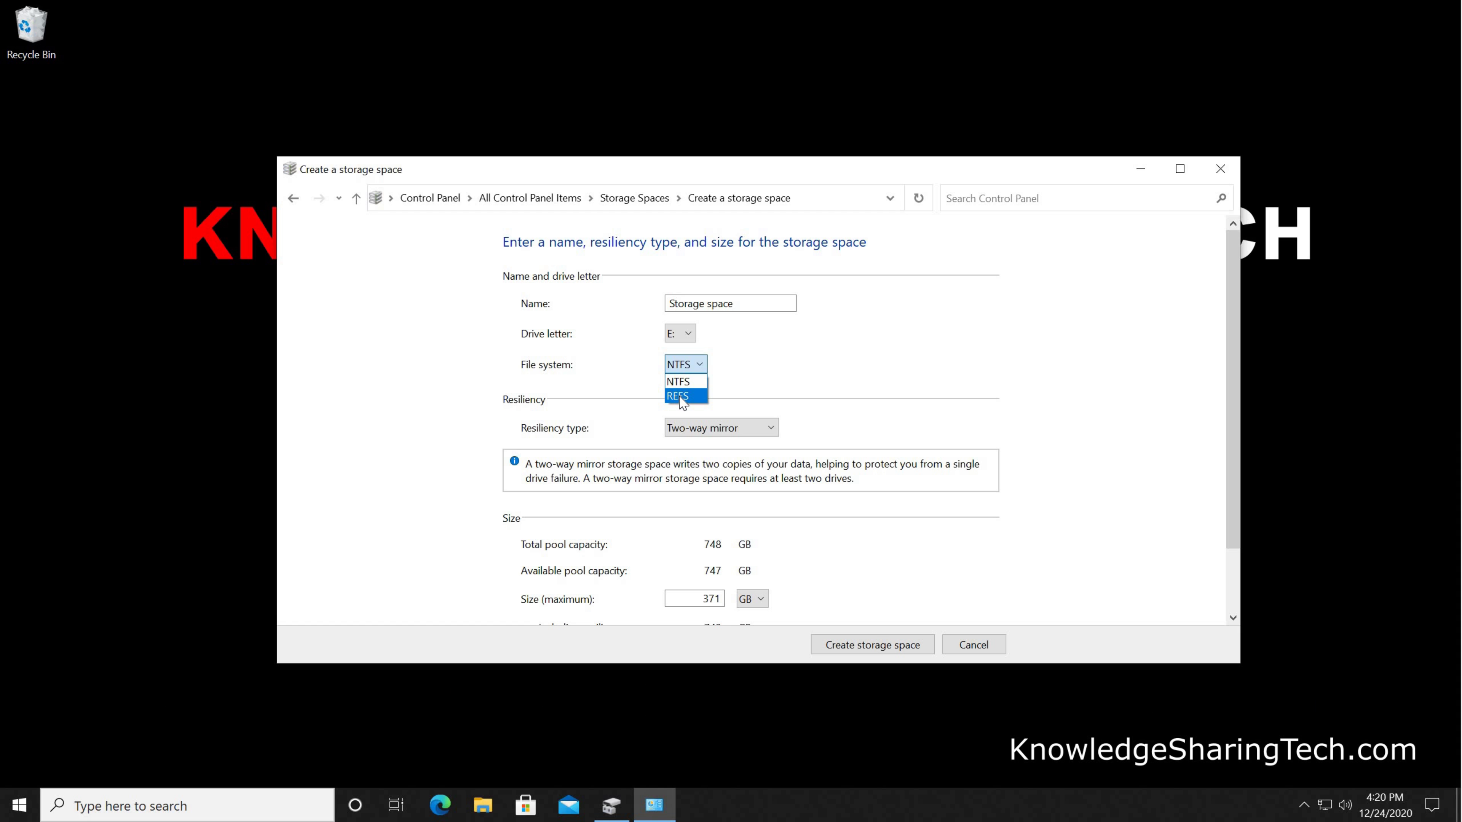
click(682, 398)
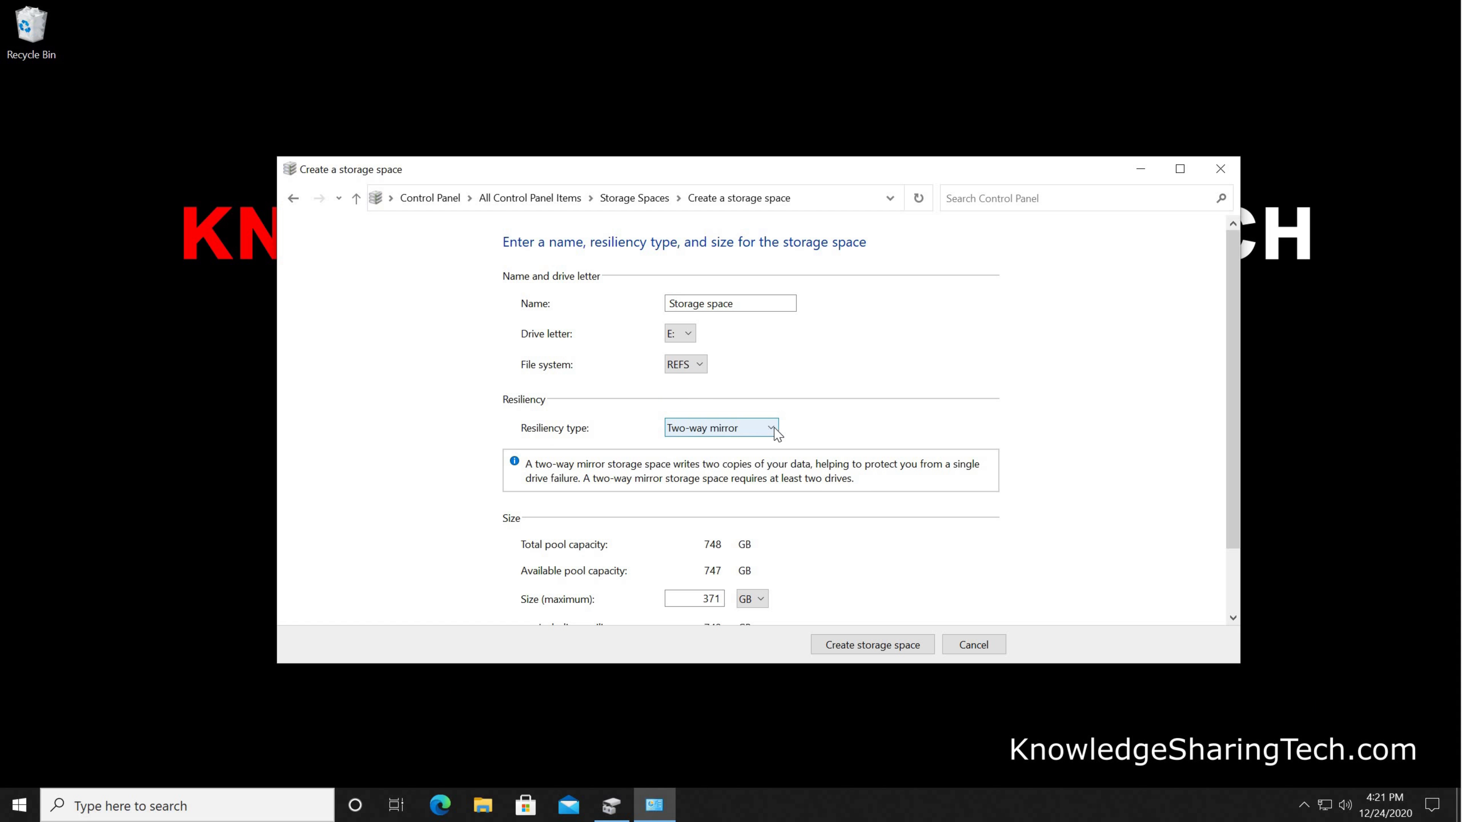
Step: Try the Simple (no resiliency), Two-way mirror and Three-way mirror resiliency types for the storage space
drag(1230, 430, 1235, 468)
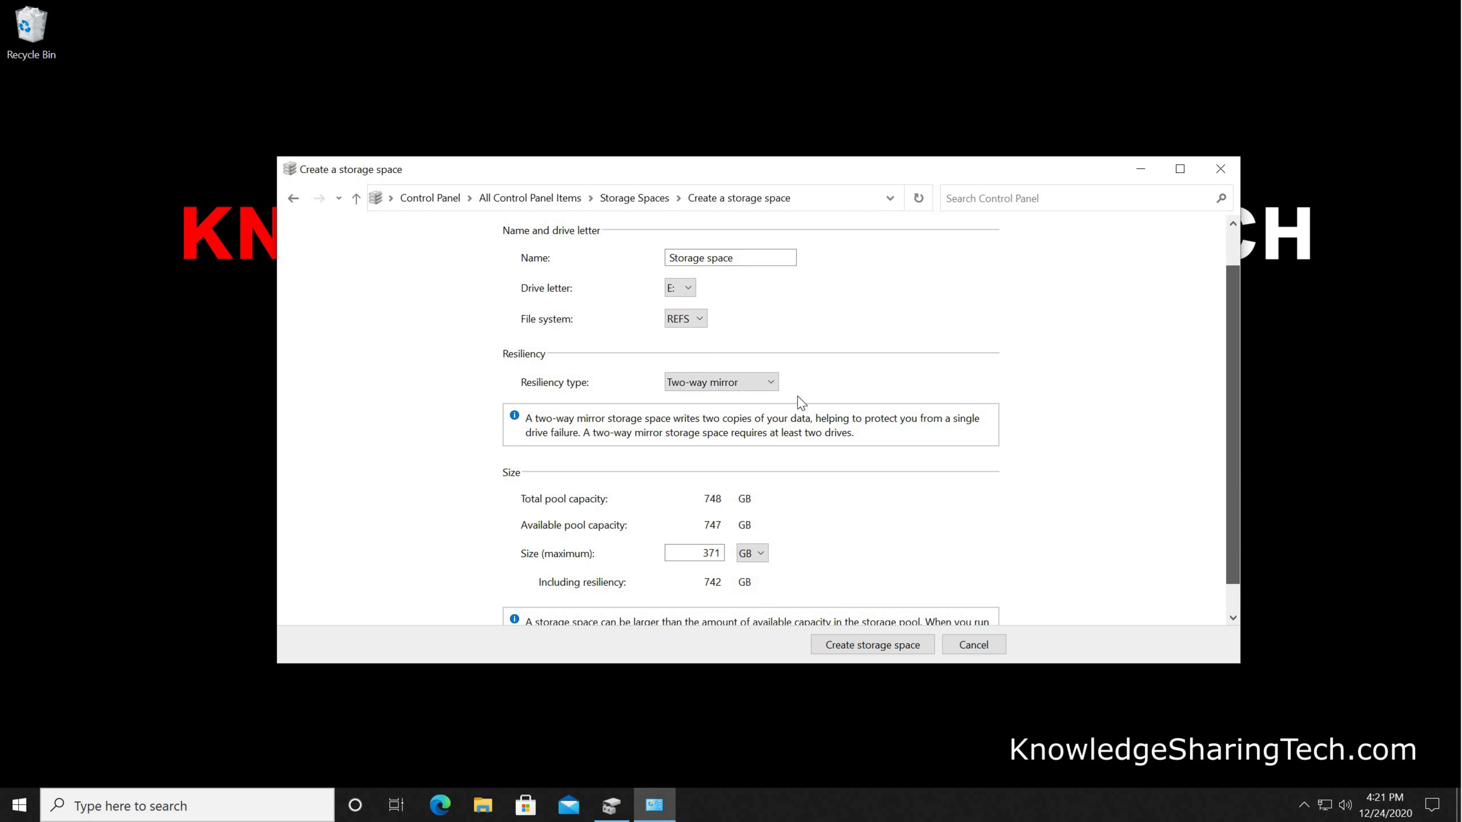
click(772, 383)
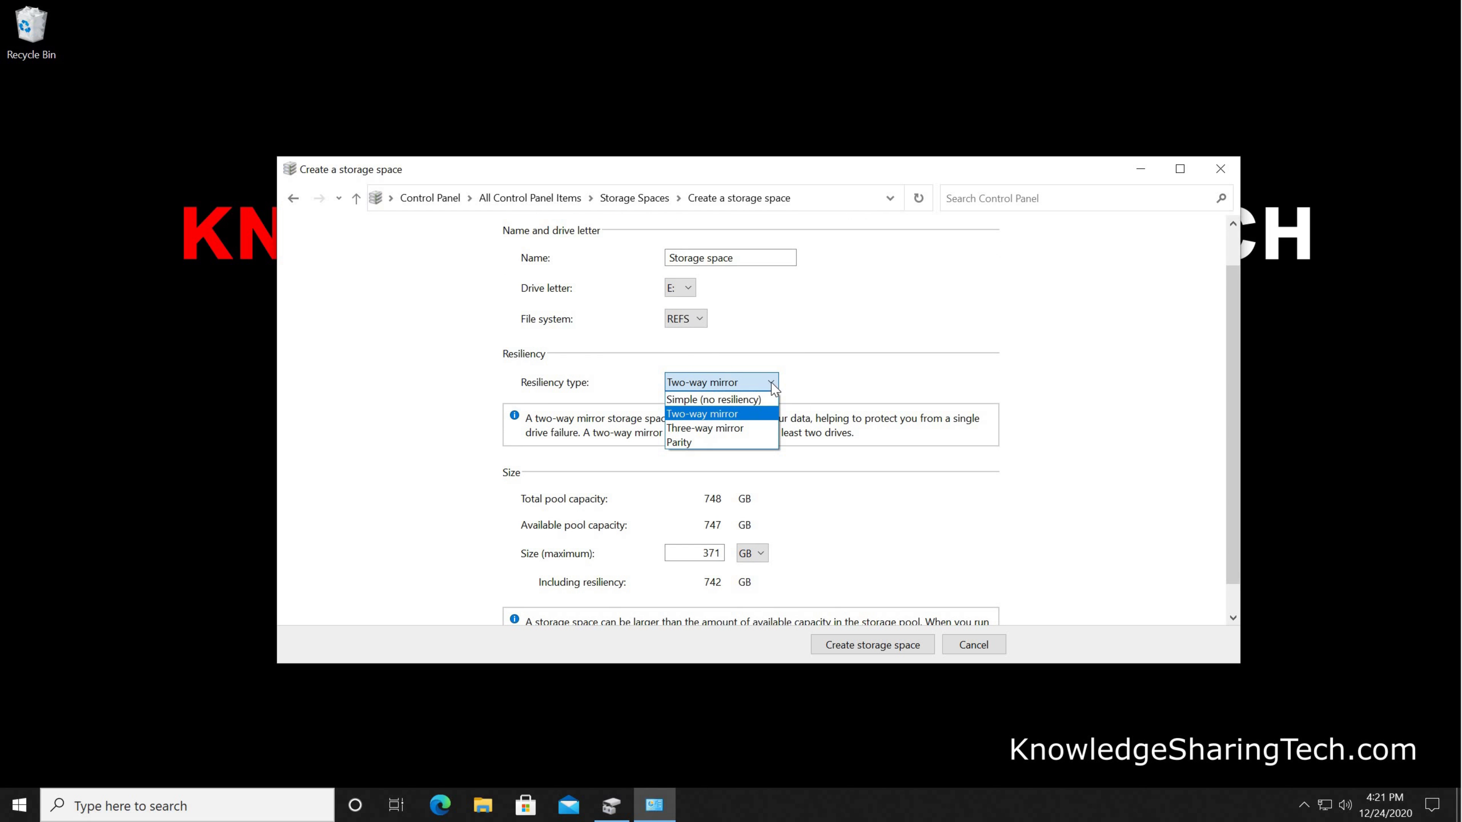
click(683, 403)
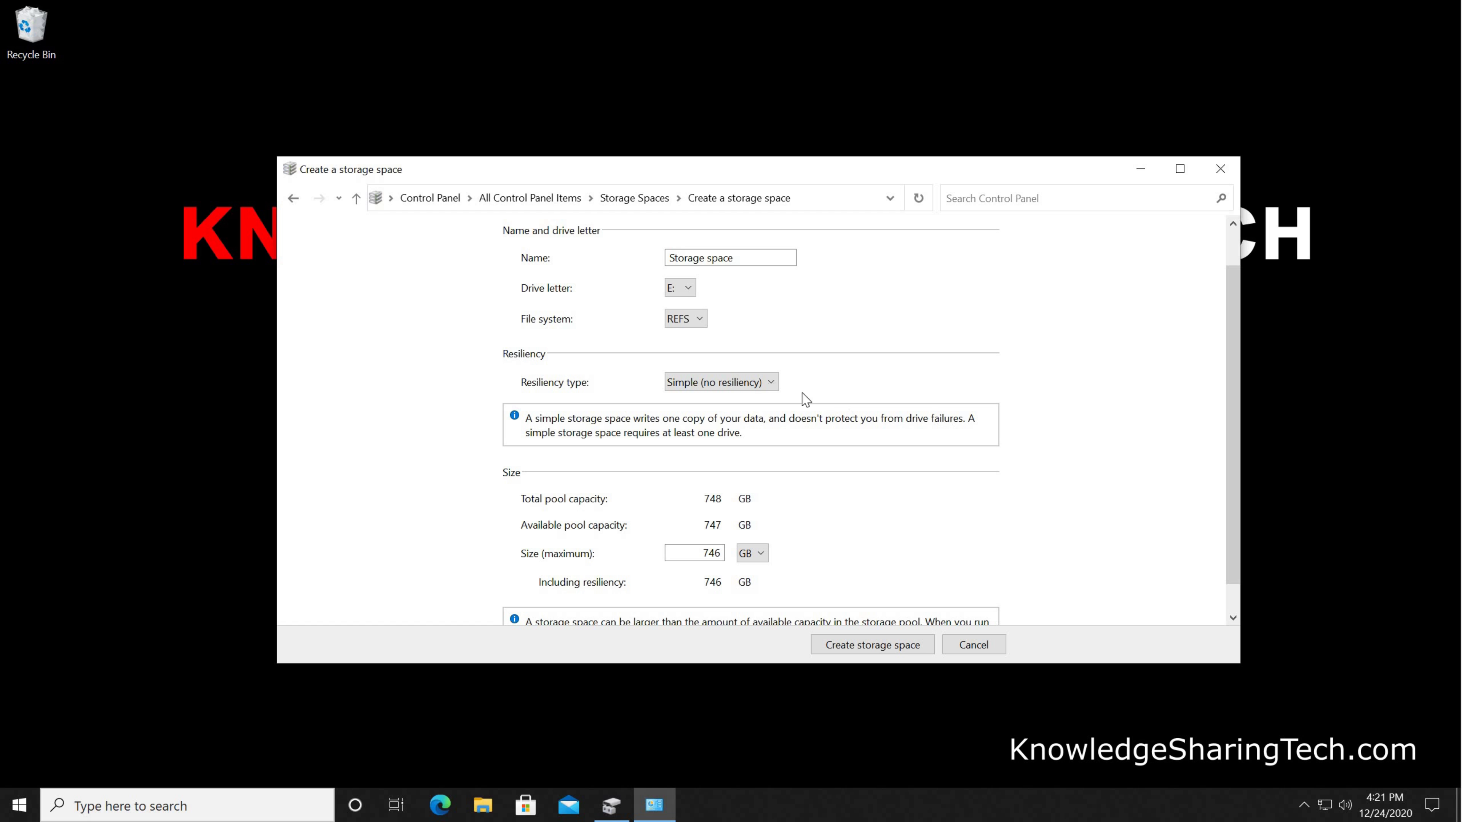
click(771, 382)
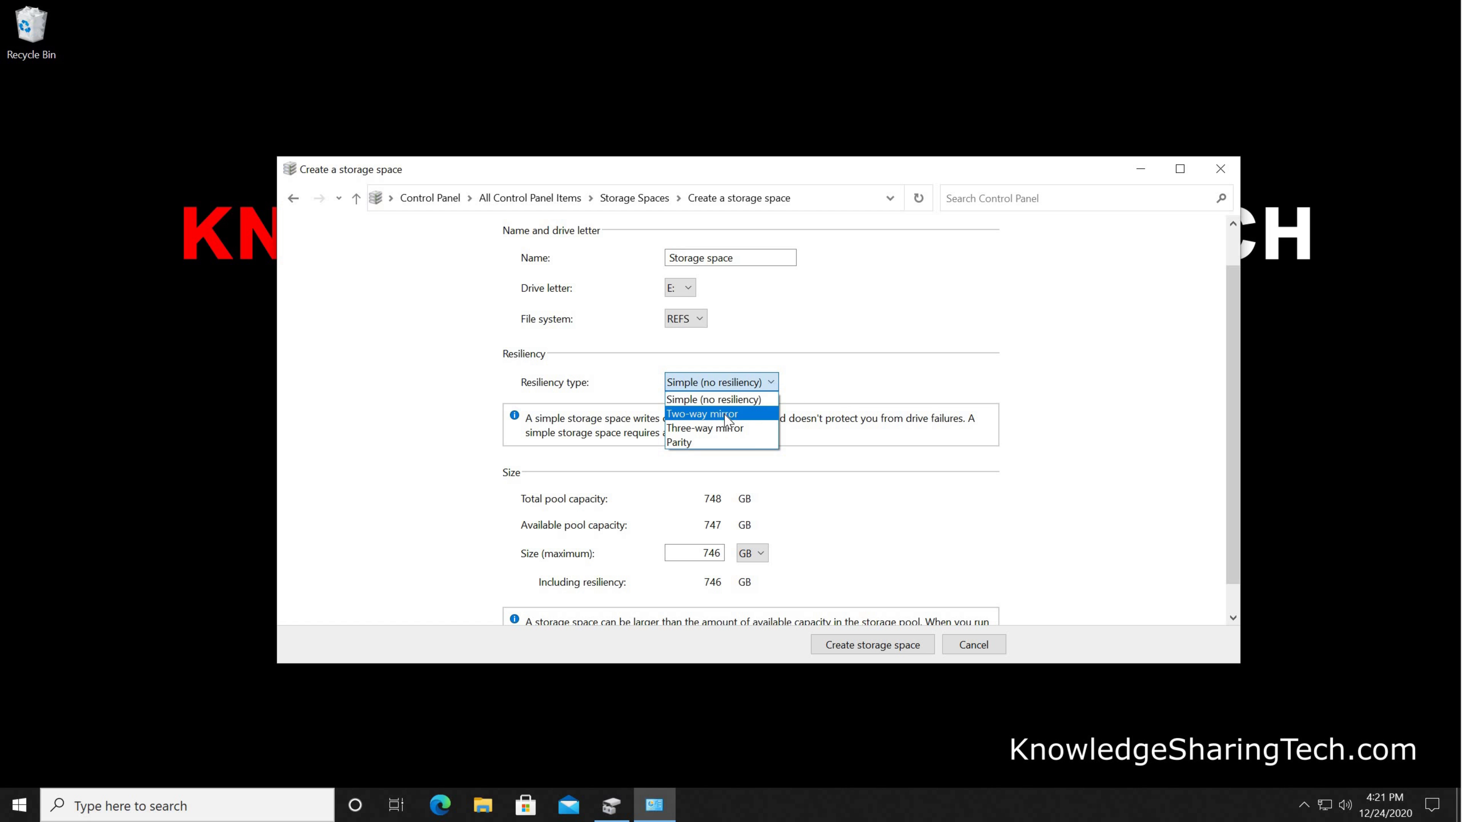
click(726, 415)
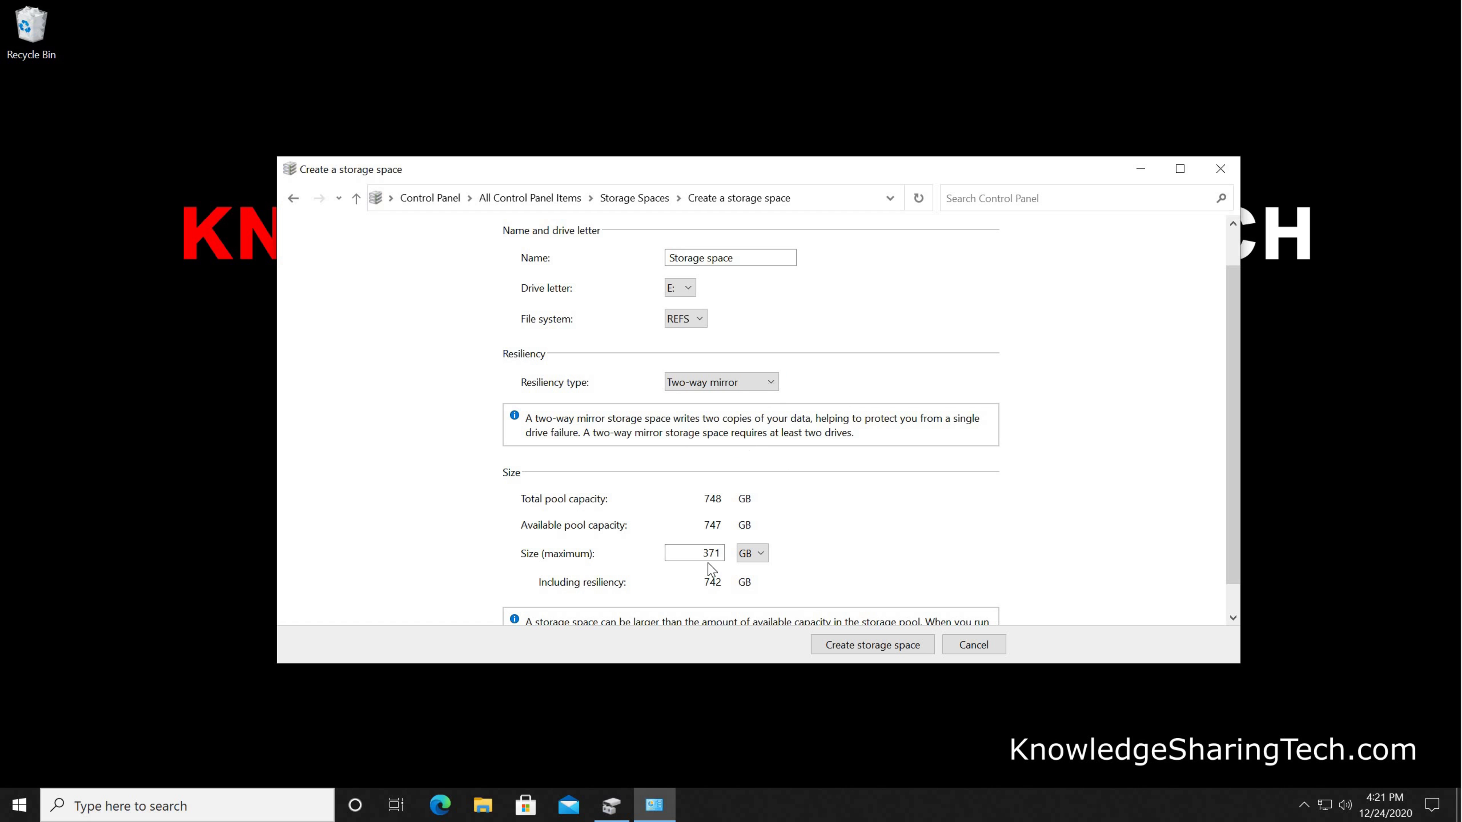
click(771, 382)
click(730, 430)
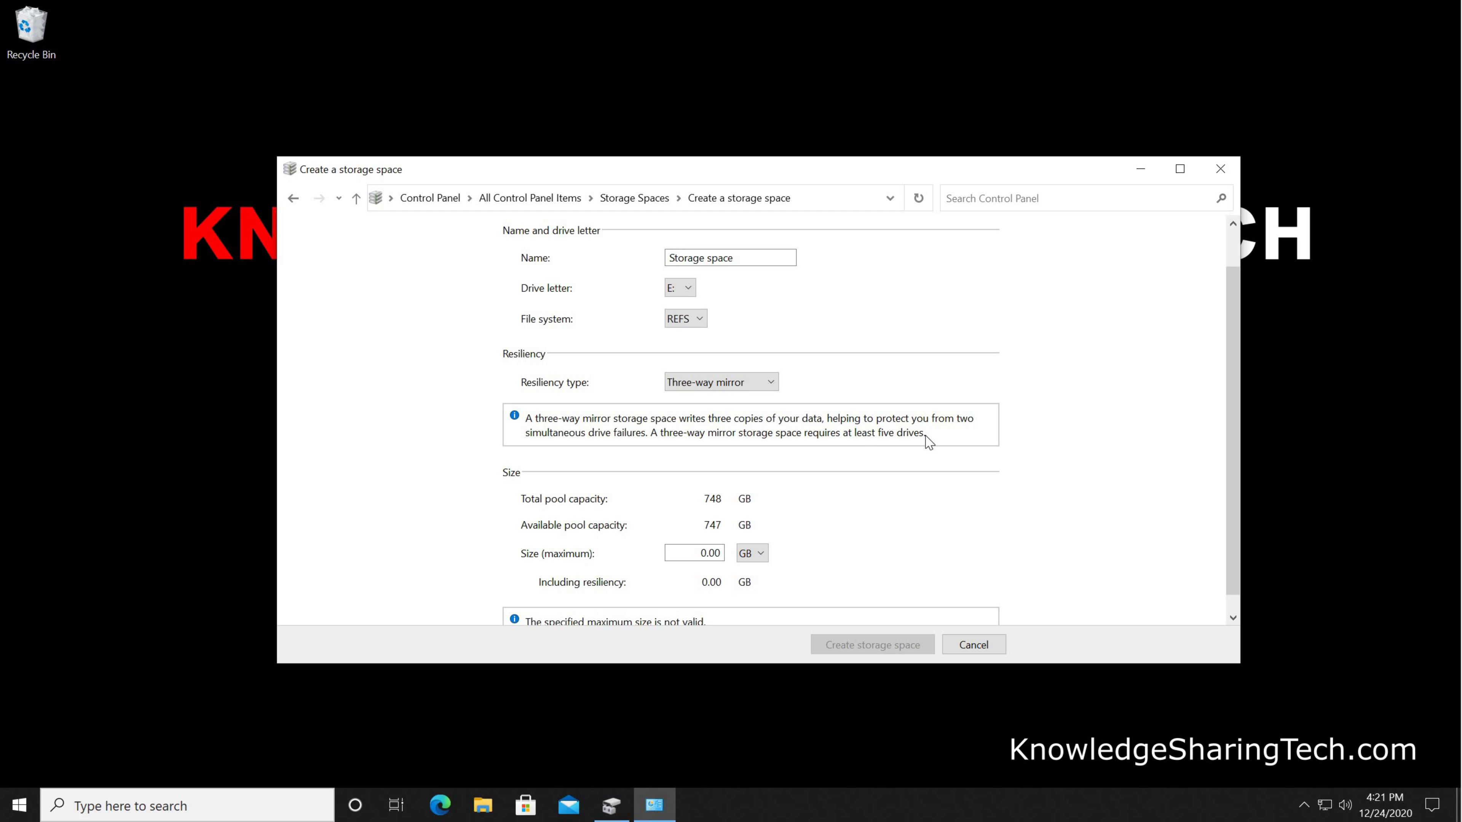
Step: Set the resiliency type to Parity and create the storage space at its default maximum size
click(772, 383)
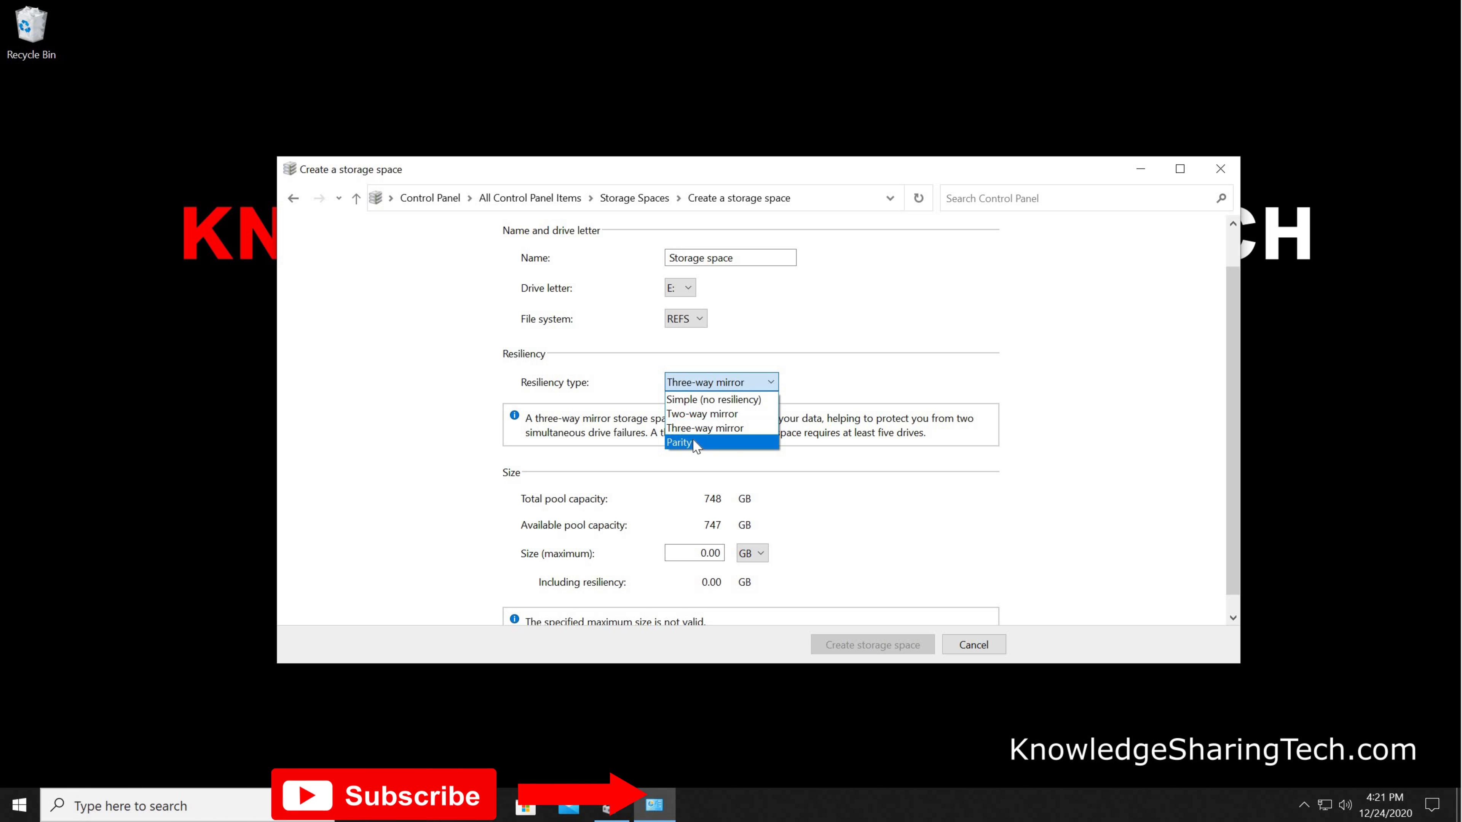
click(706, 443)
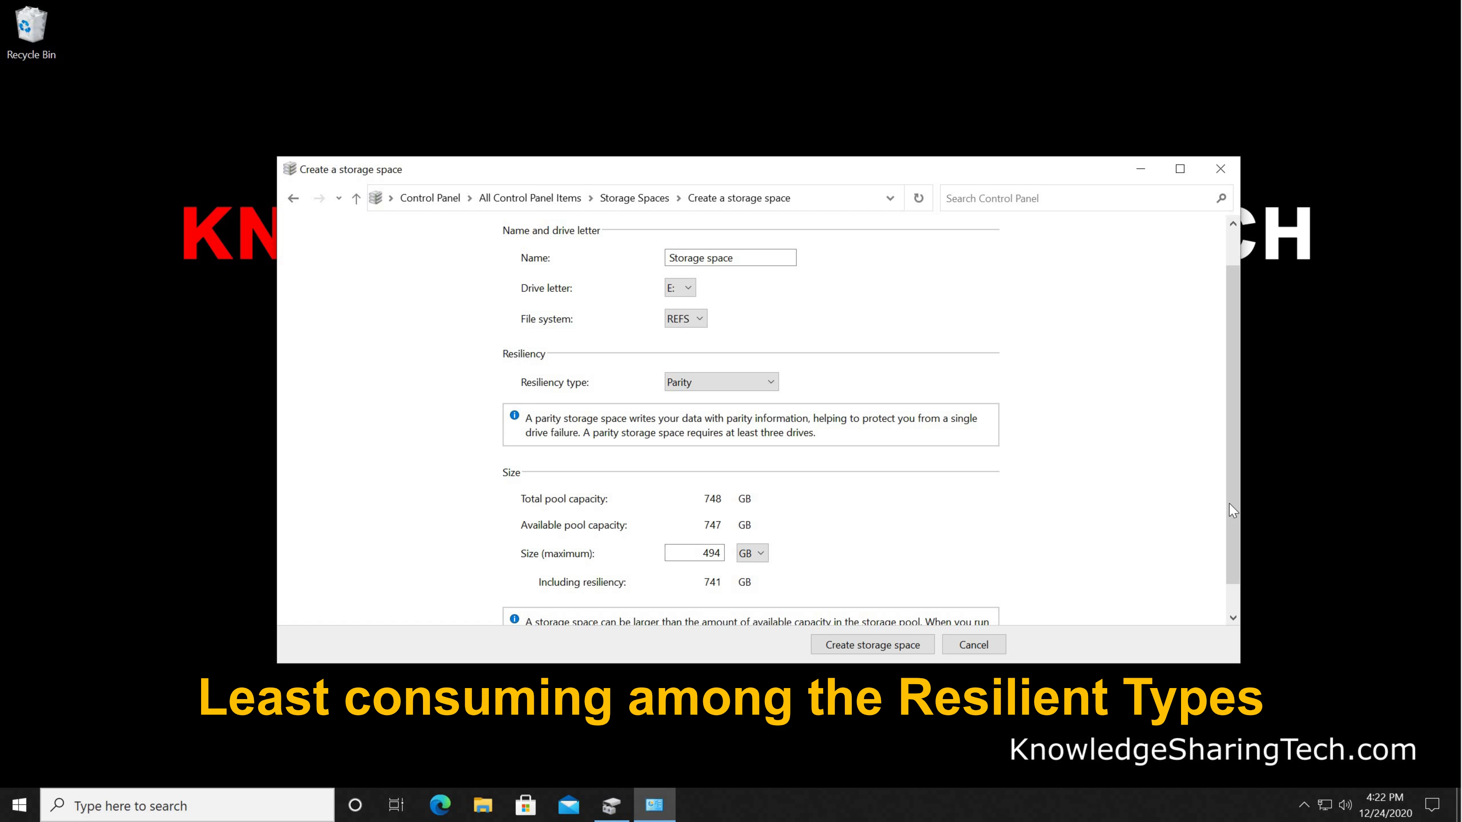
drag(1231, 504, 1234, 550)
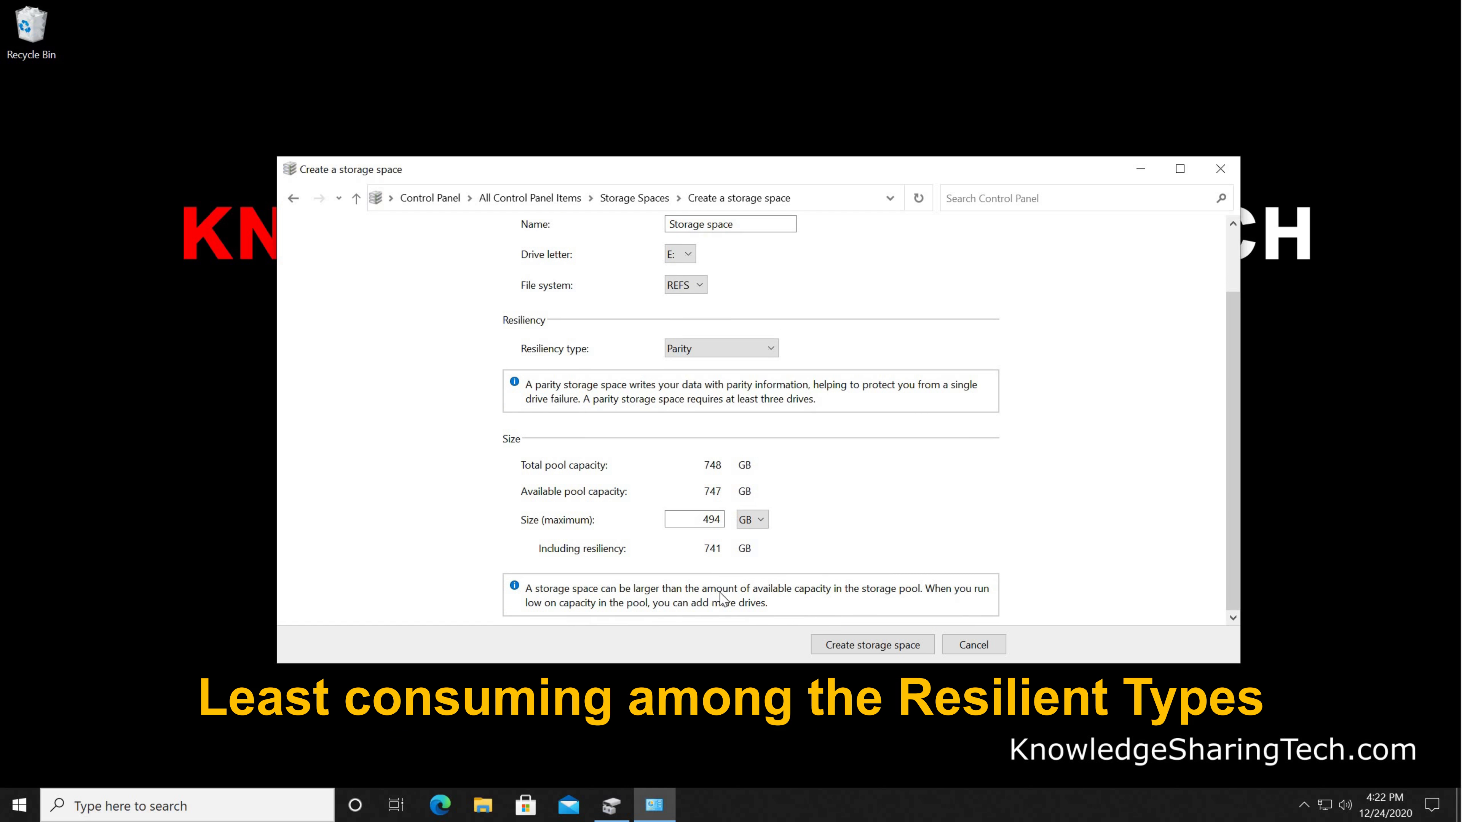
click(861, 645)
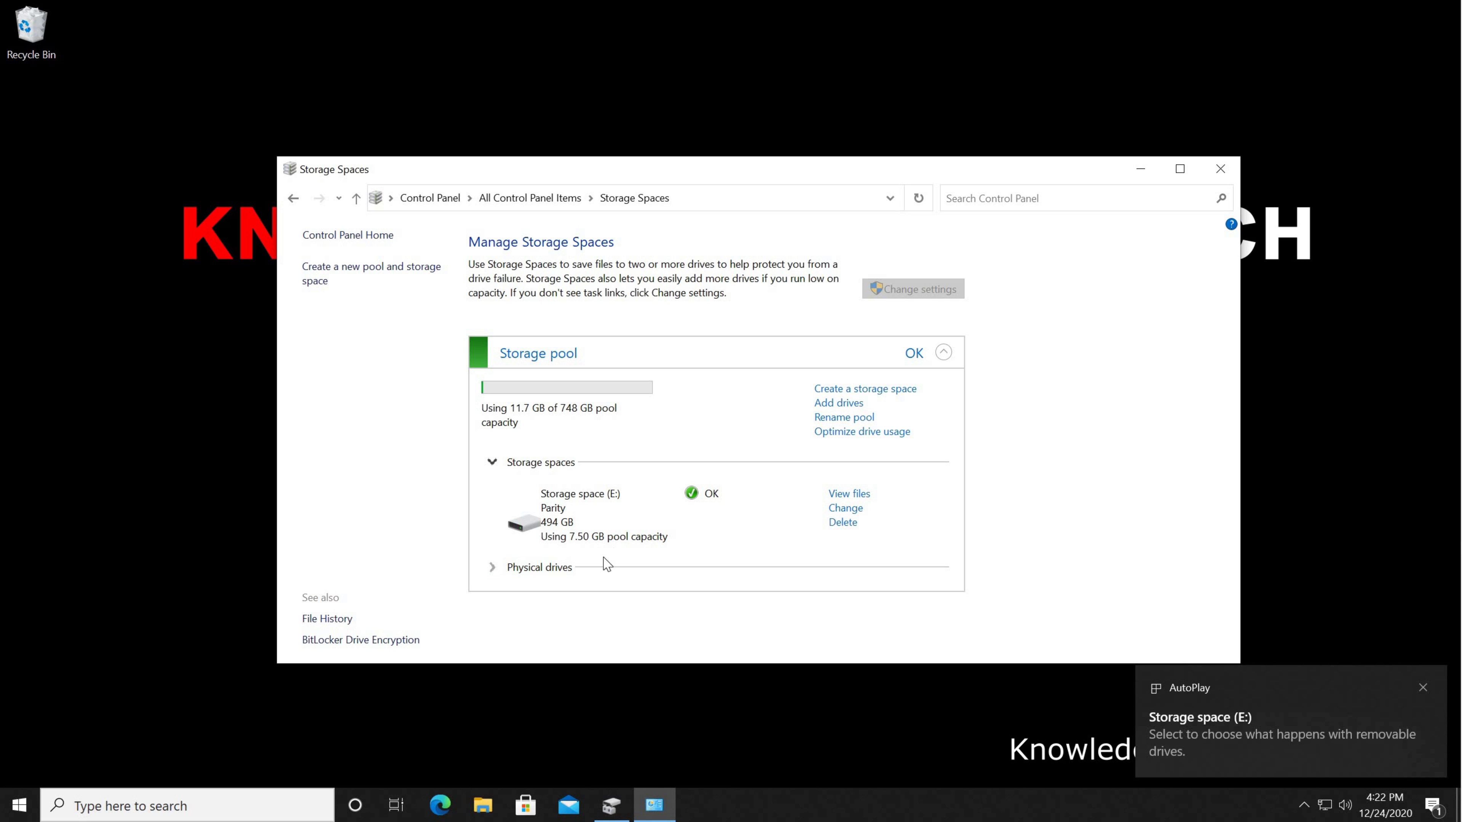
Step: Examine the physical drives in the storage pool with the Storage Spaces window maximized
click(549, 569)
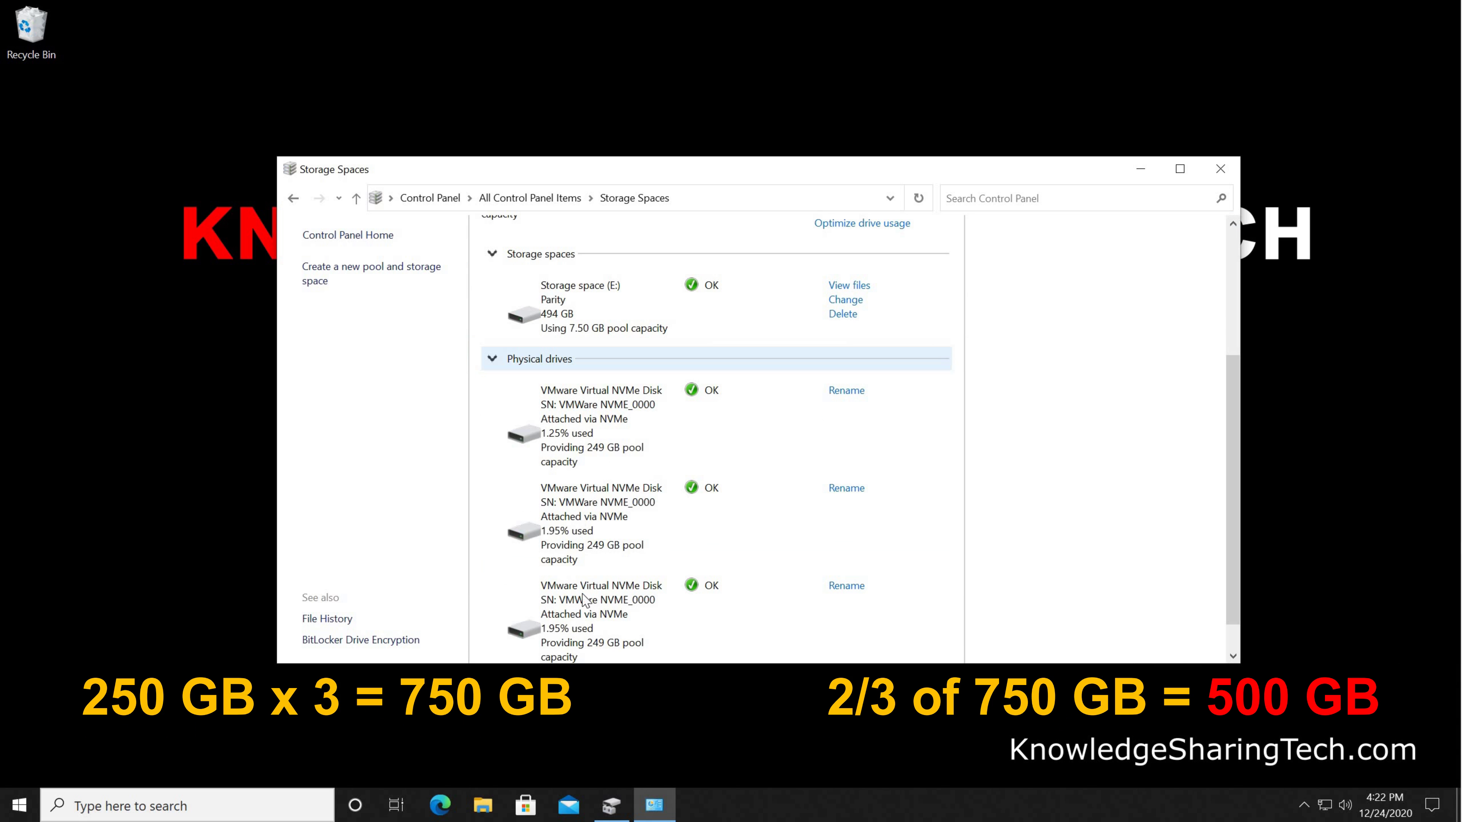
click(1181, 172)
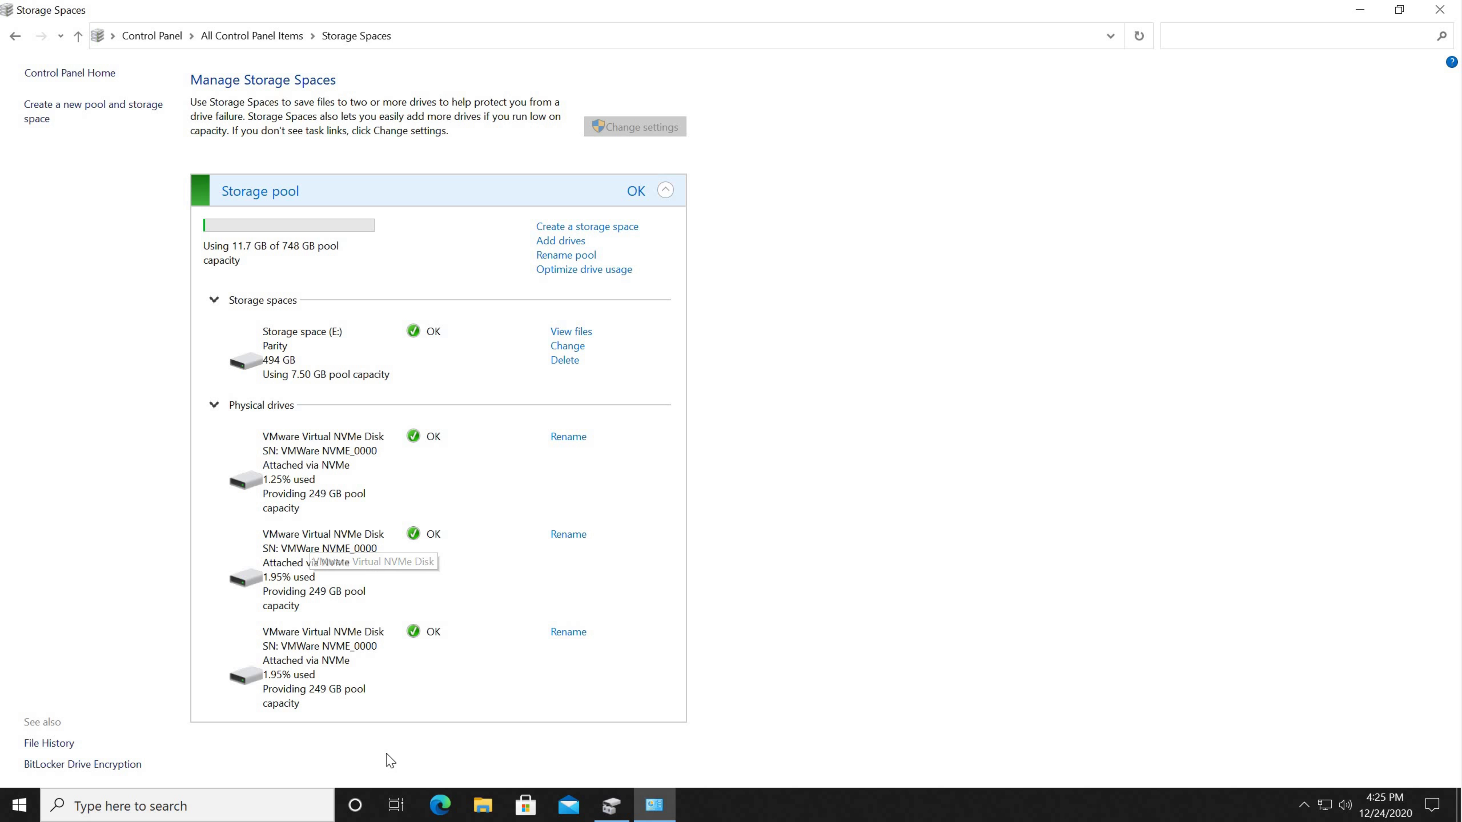
Step: Switch to File Explorer and create a folder named Videos on the Storage space (E:) drive
click(483, 810)
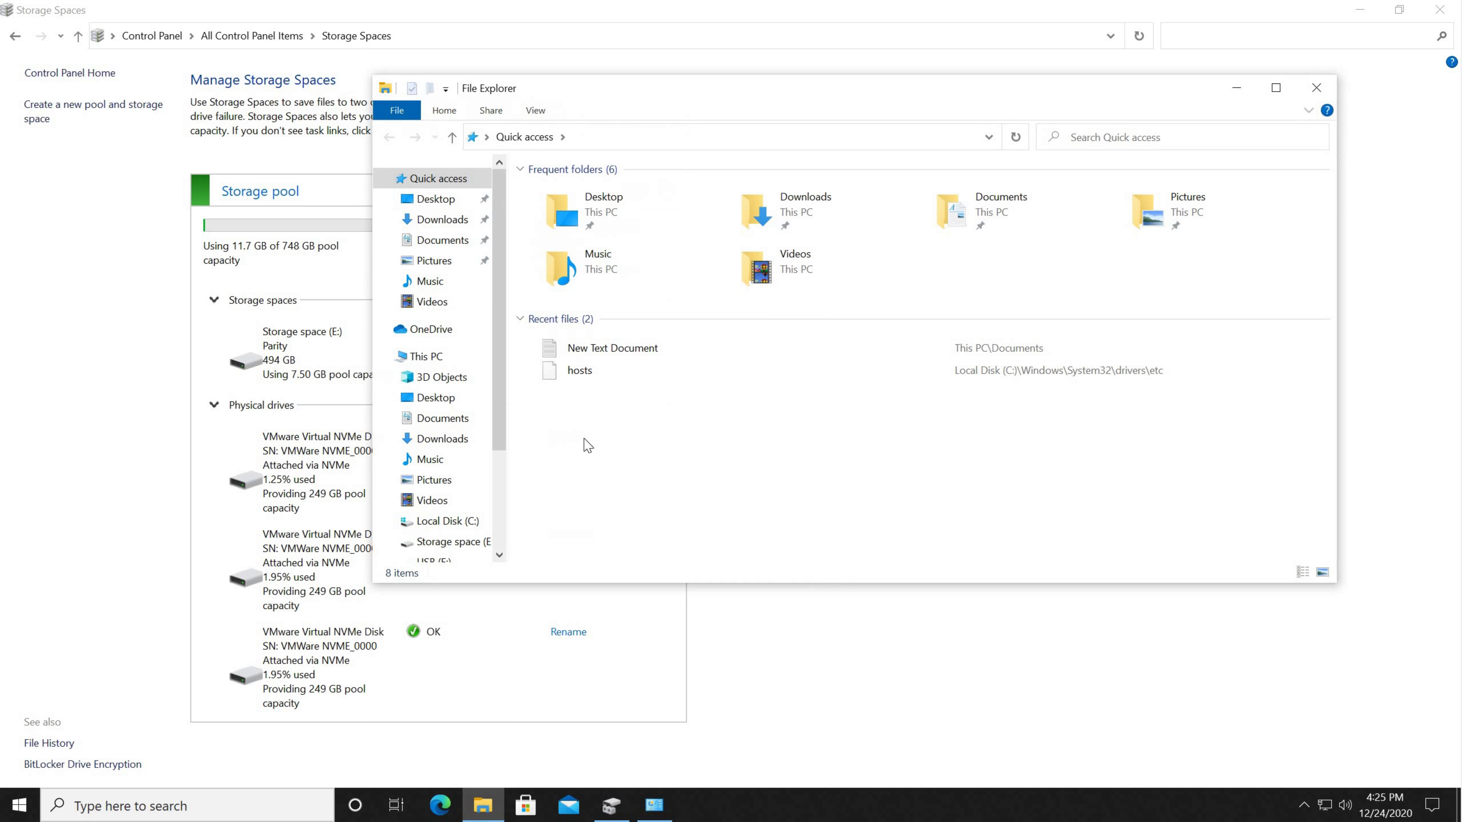
click(448, 302)
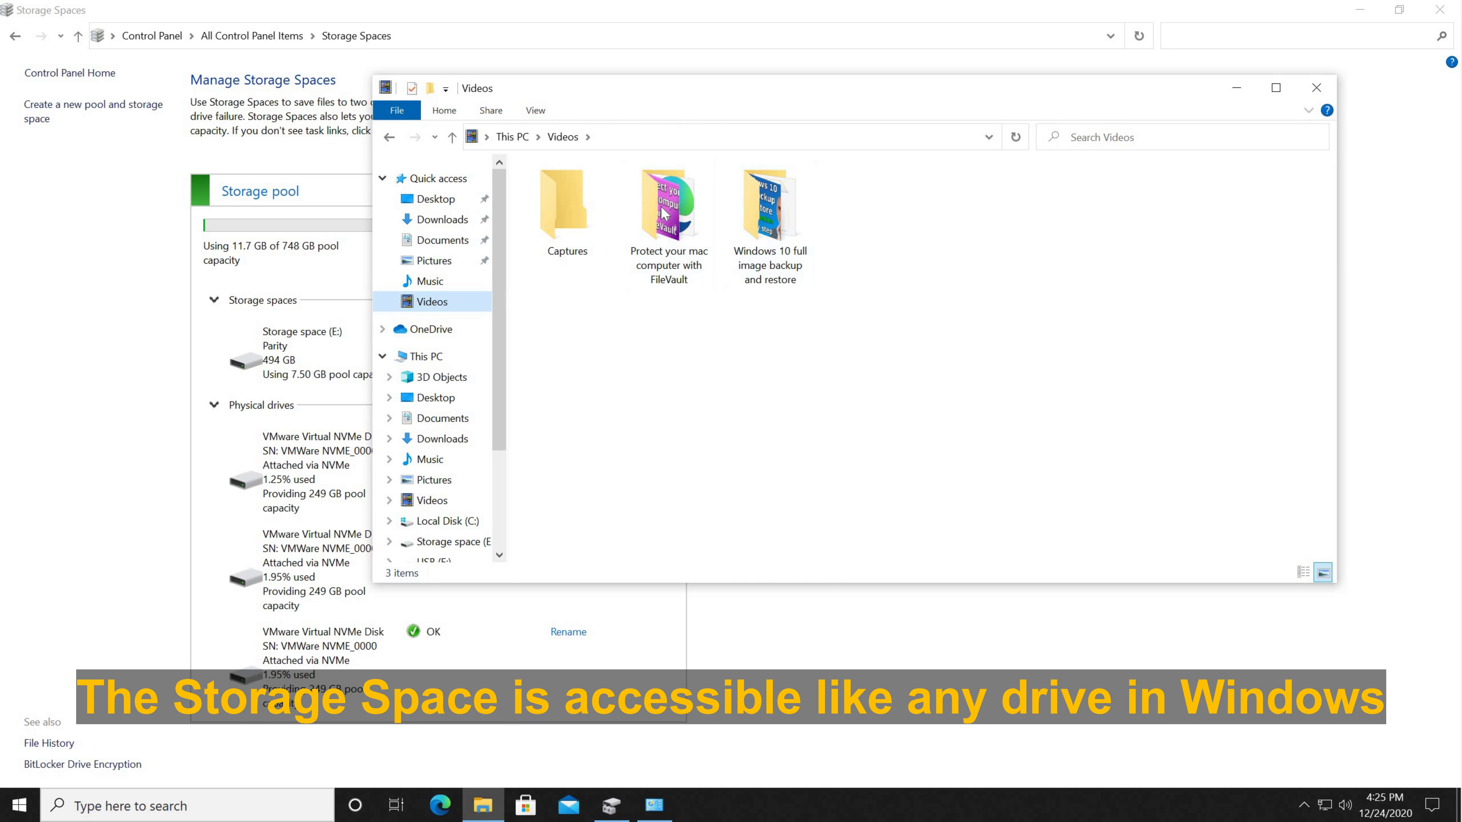
click(448, 547)
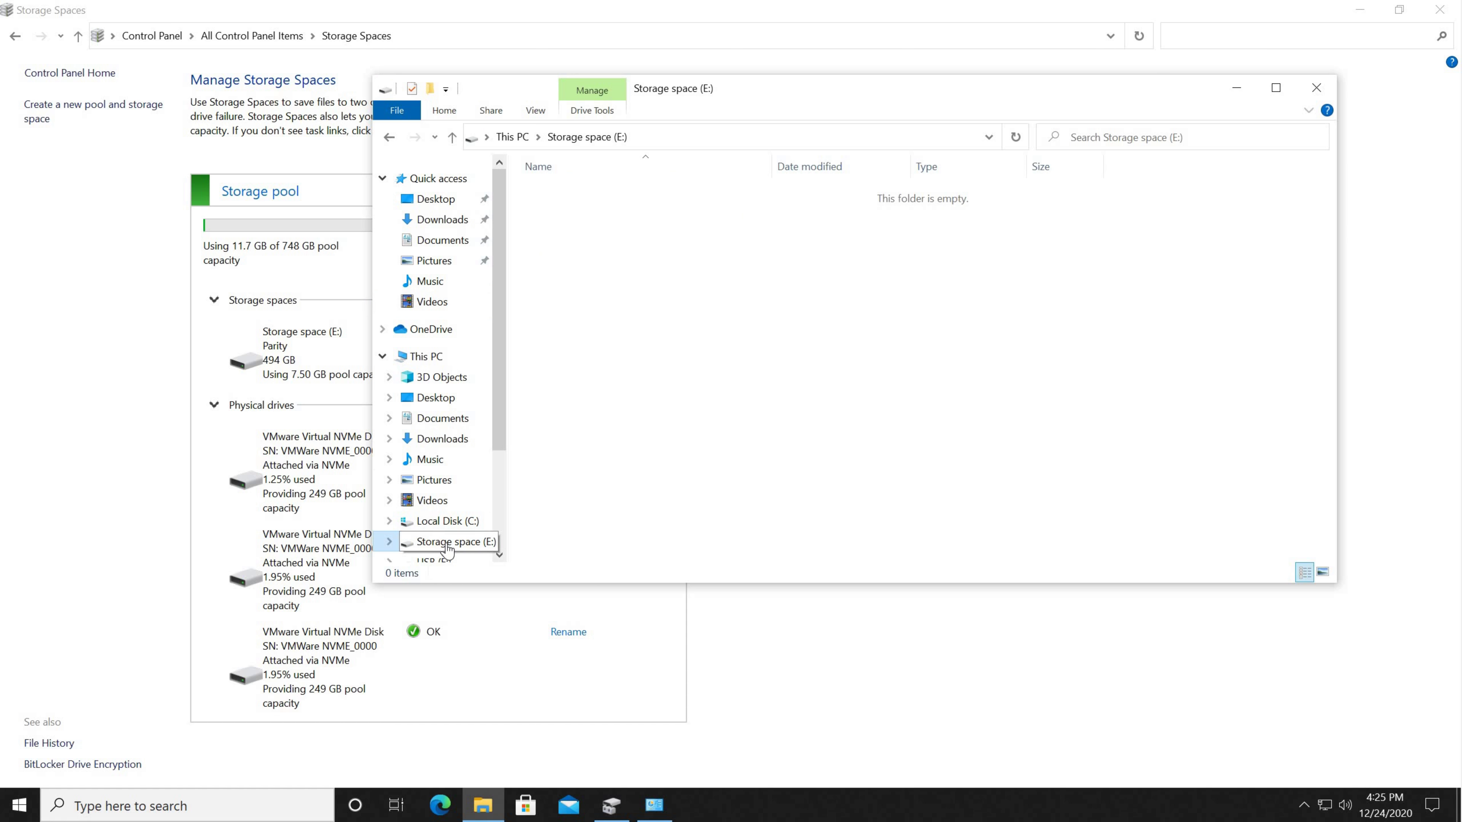
right_click(602, 249)
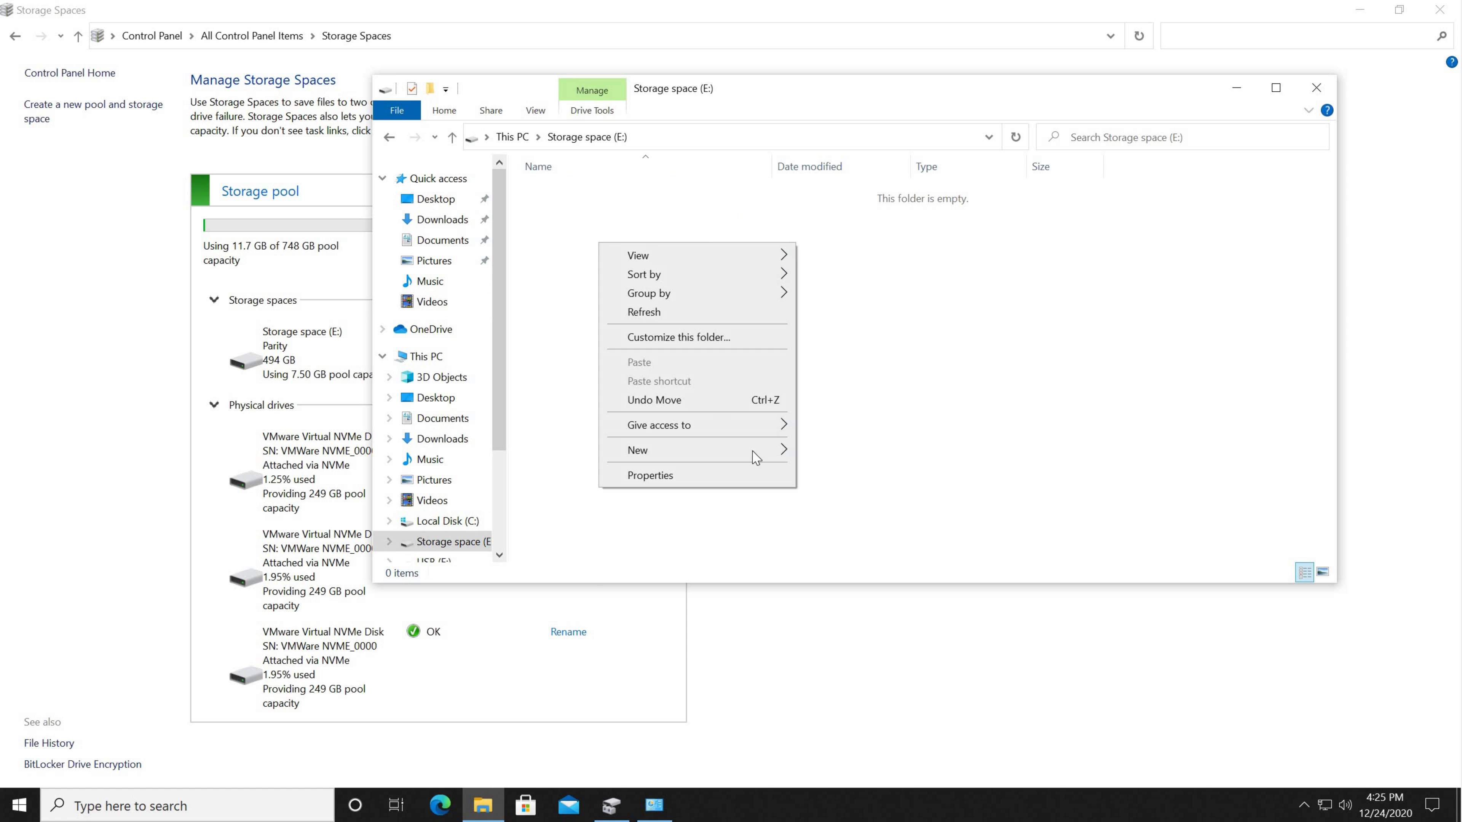
mouse_move(764, 455)
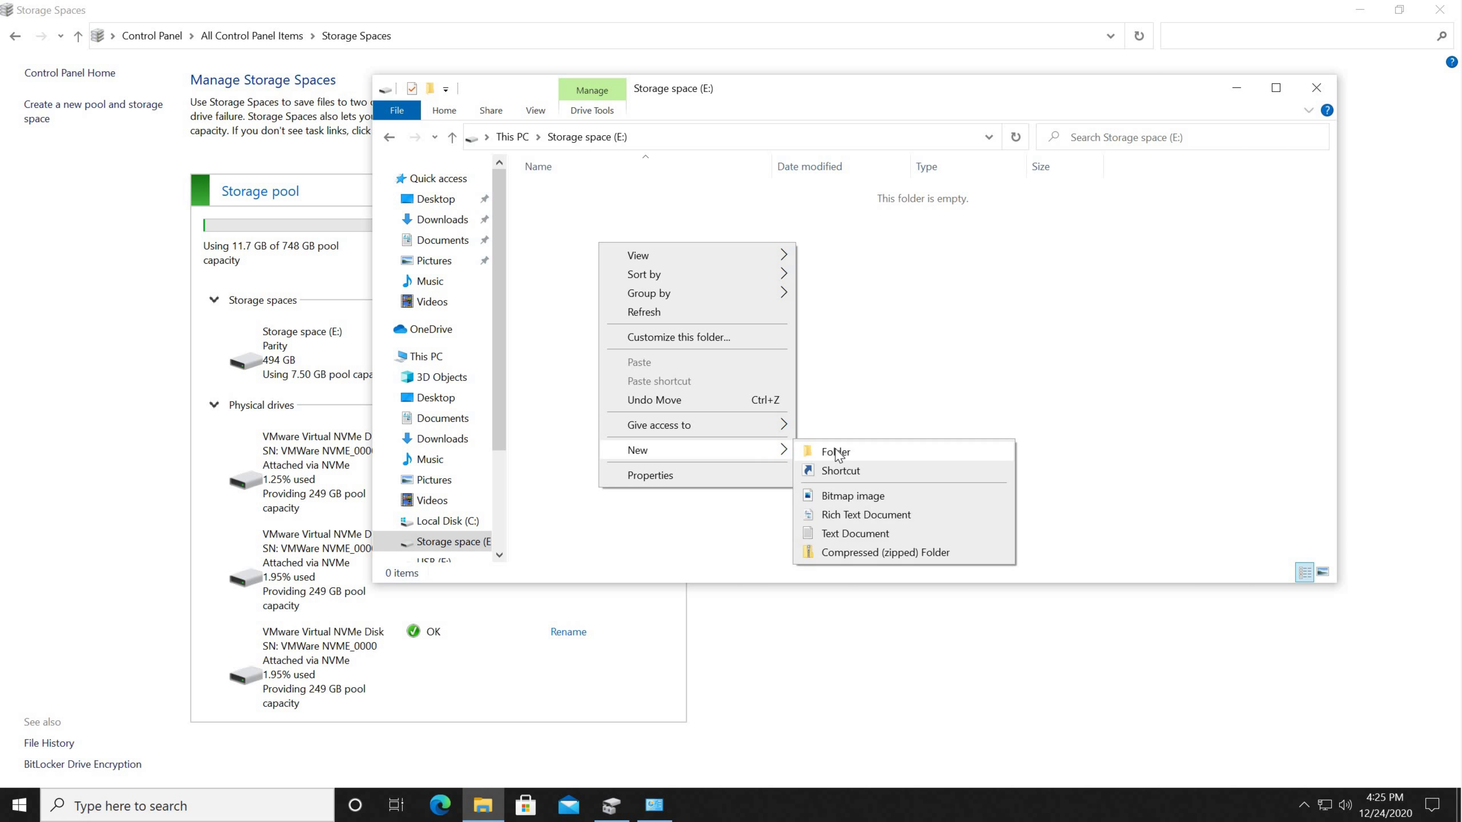
click(837, 453)
text(Videos)
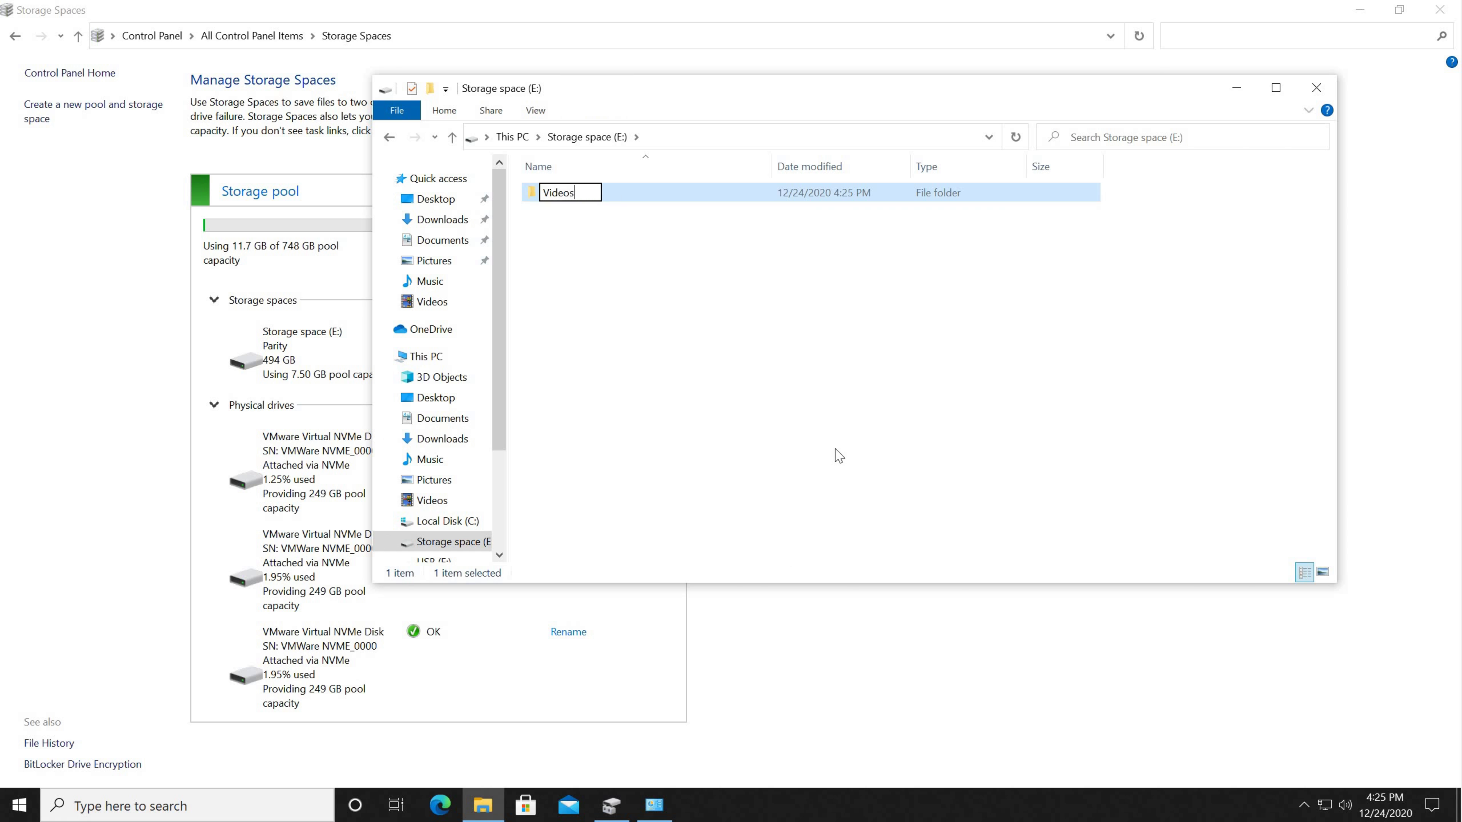
key(Return)
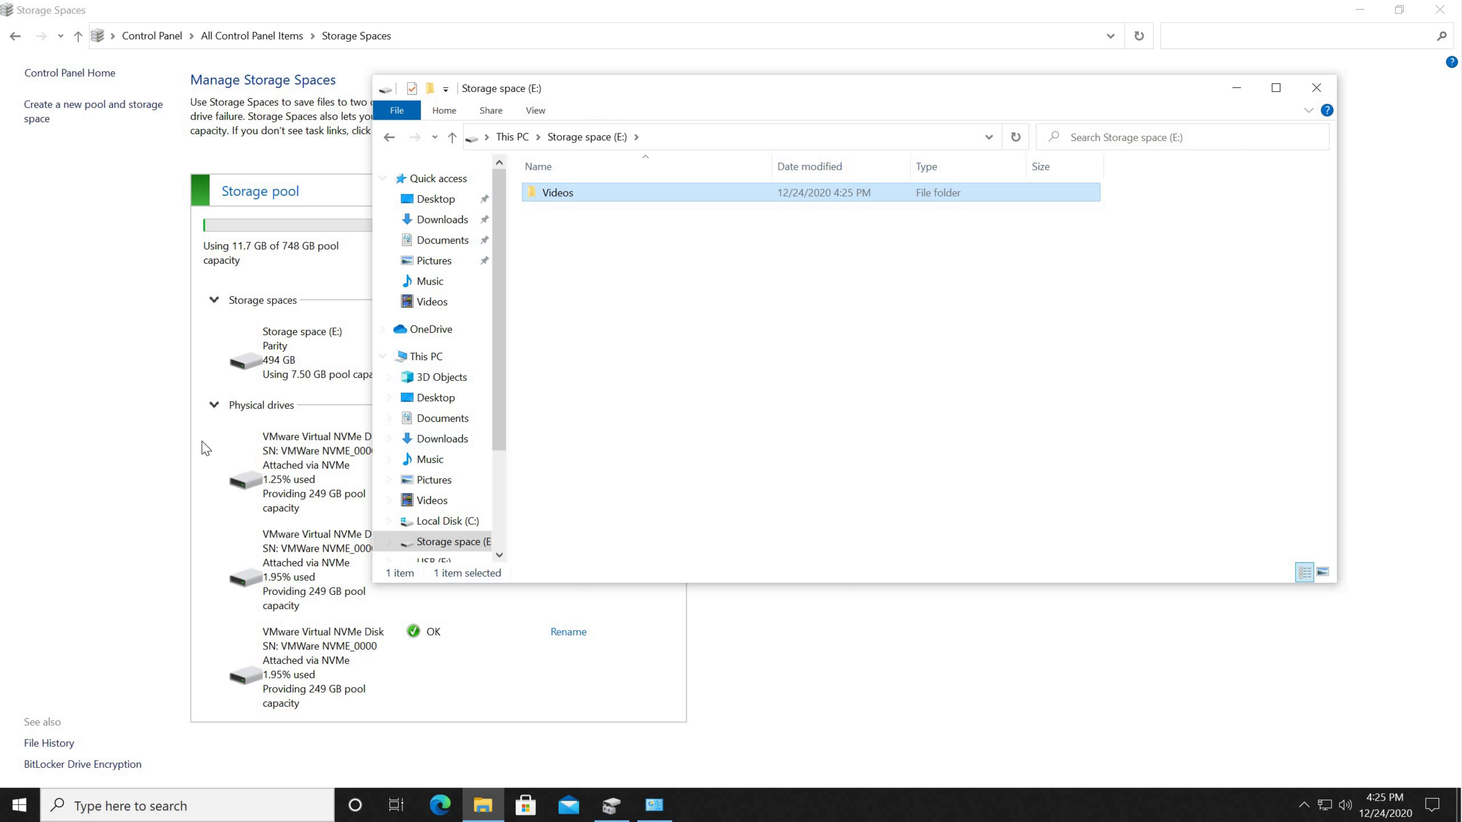
Step: Change the location of the Quick access Videos folder to E:\Videos and move all its existing files there
click(432, 305)
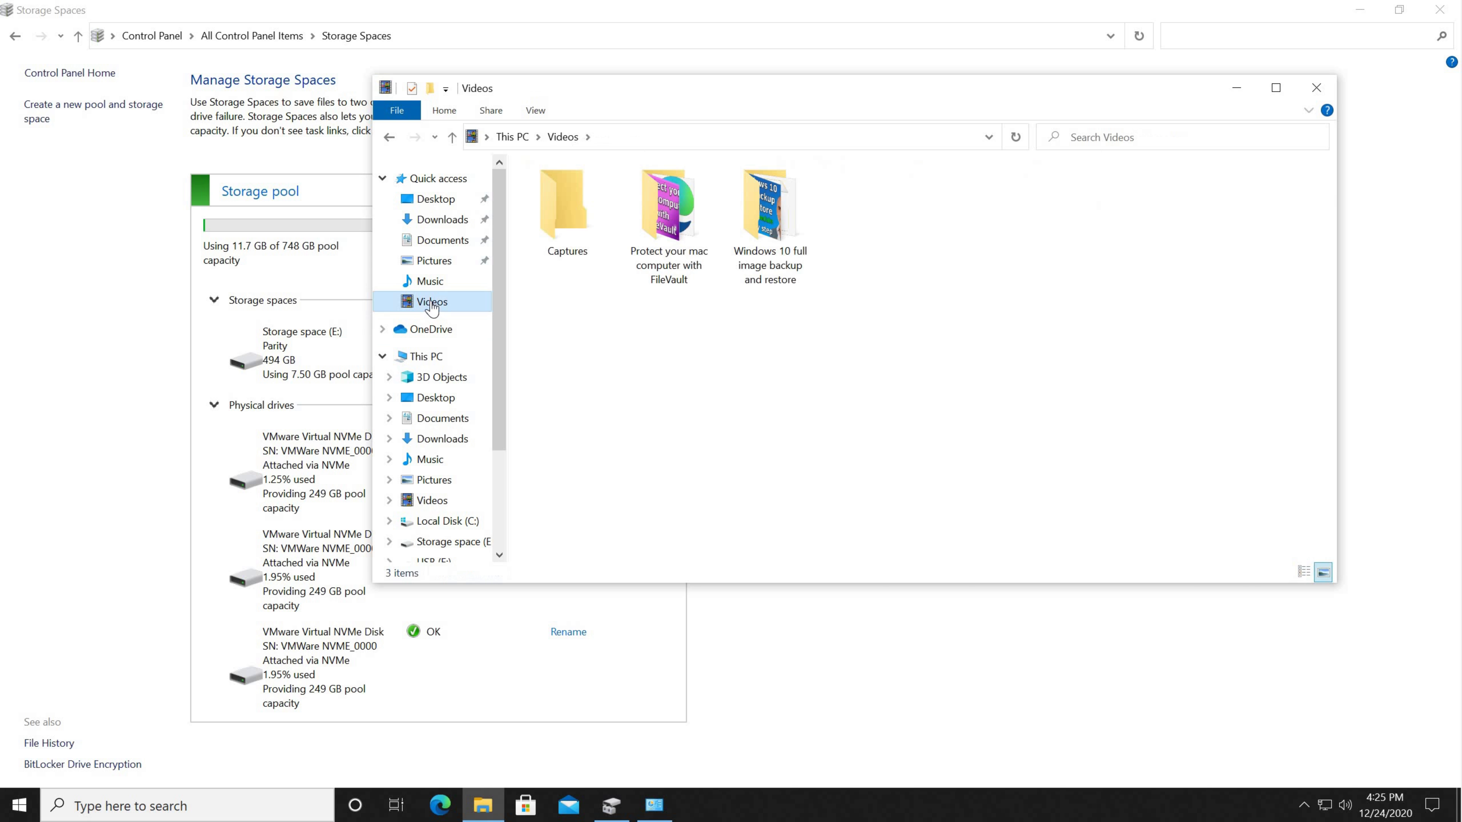
right_click(433, 303)
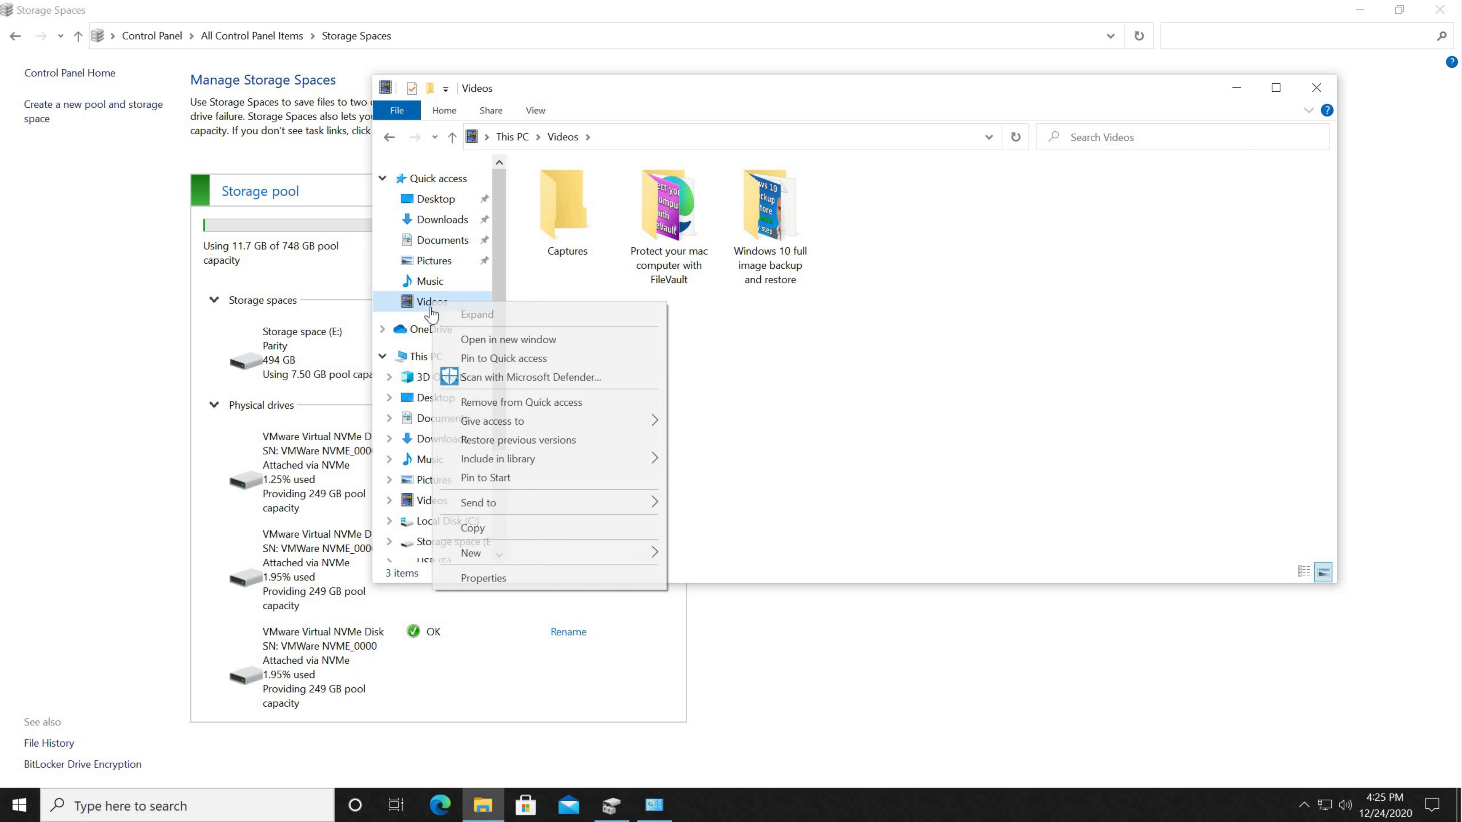
click(488, 579)
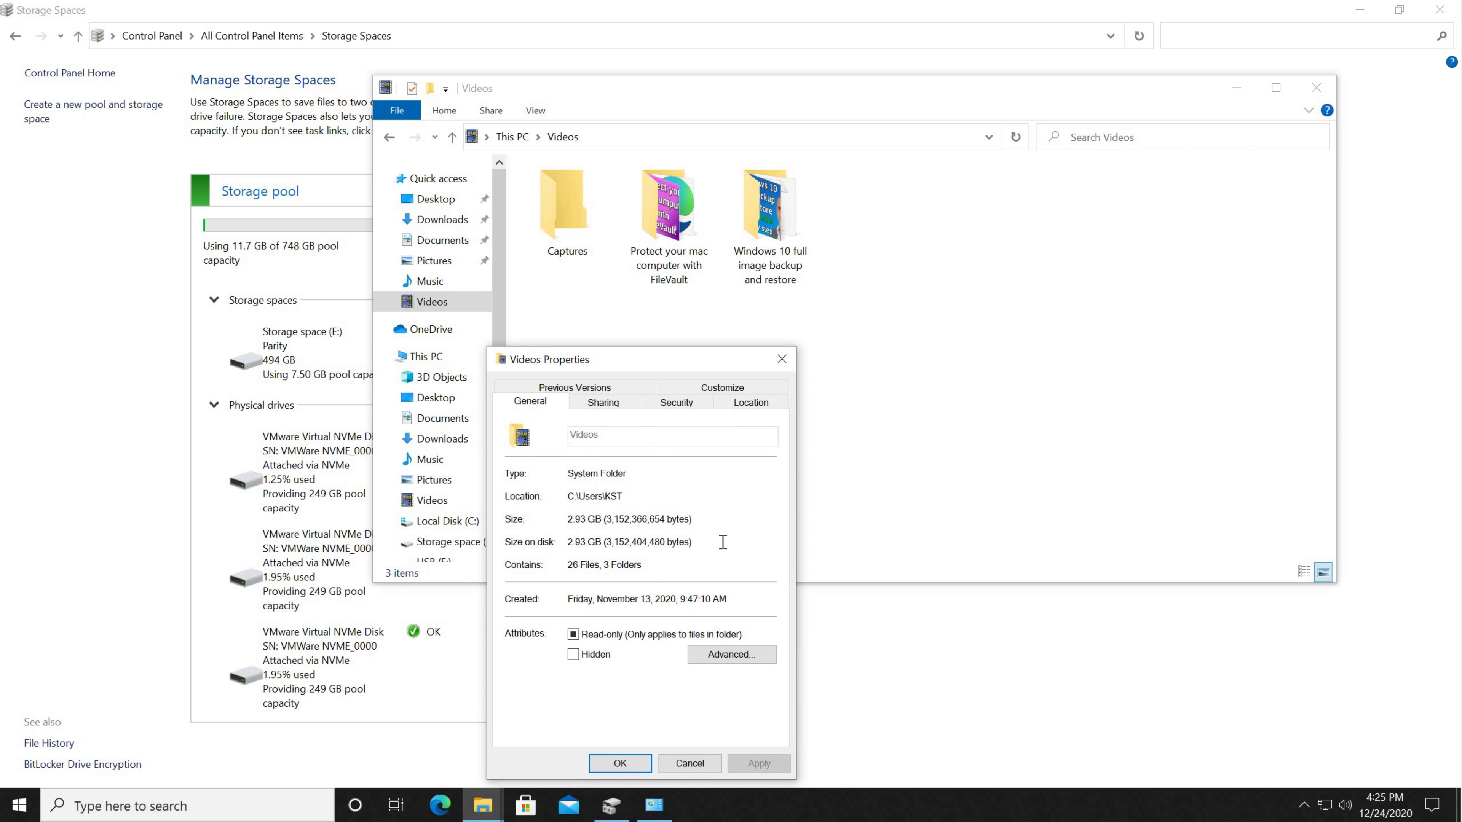
click(750, 403)
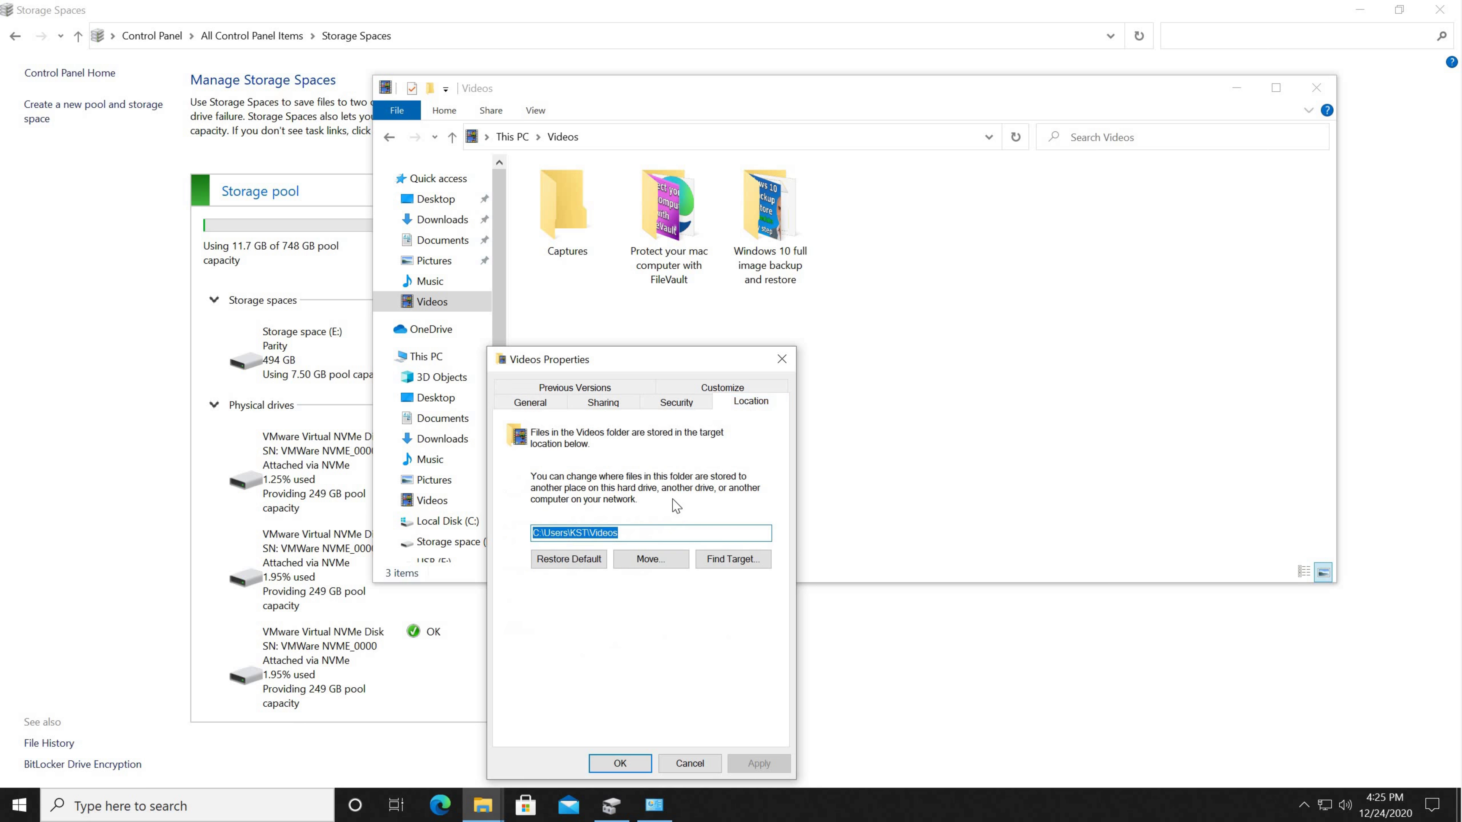
click(640, 561)
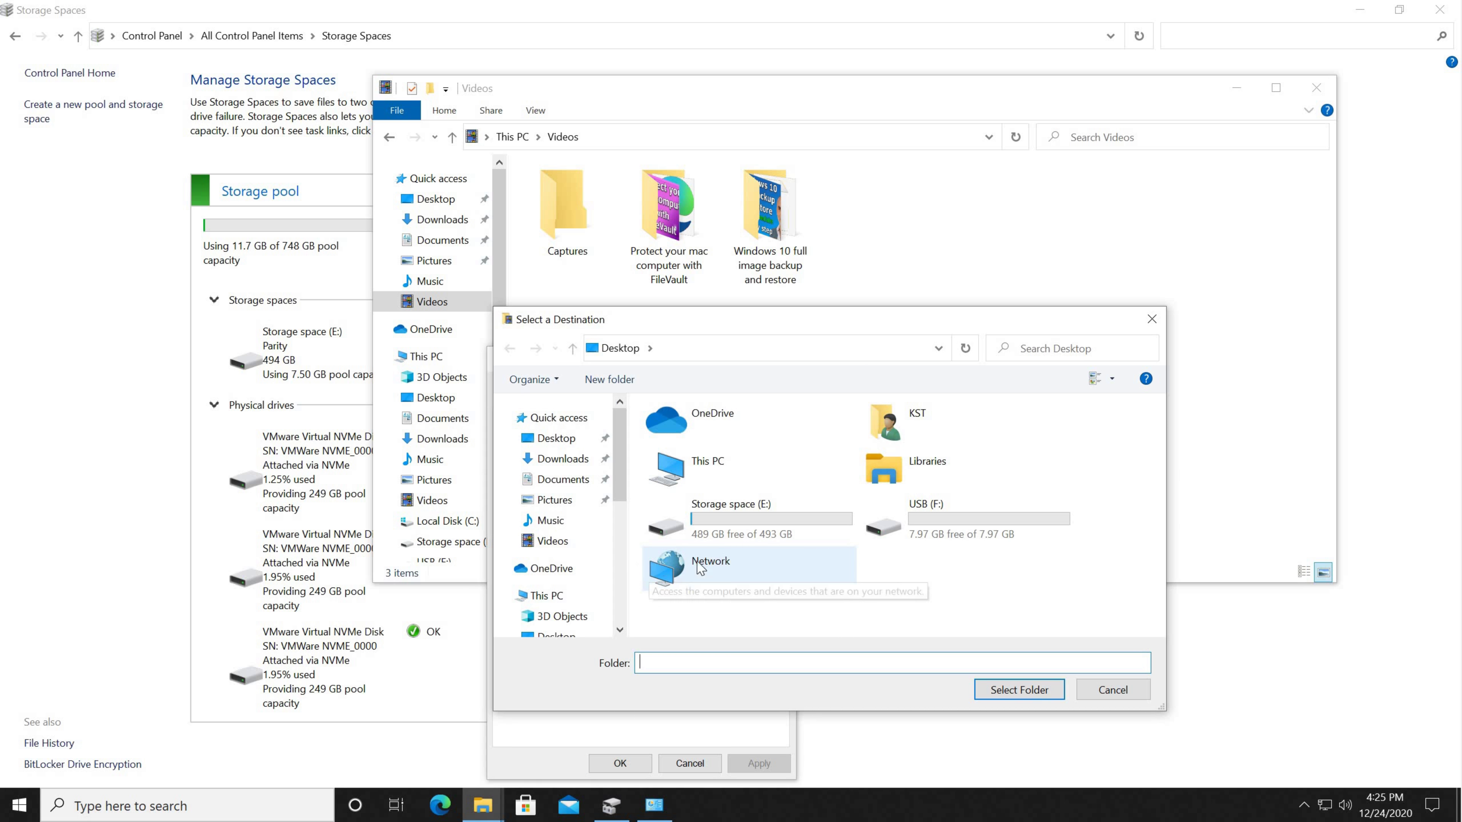
double_click(725, 527)
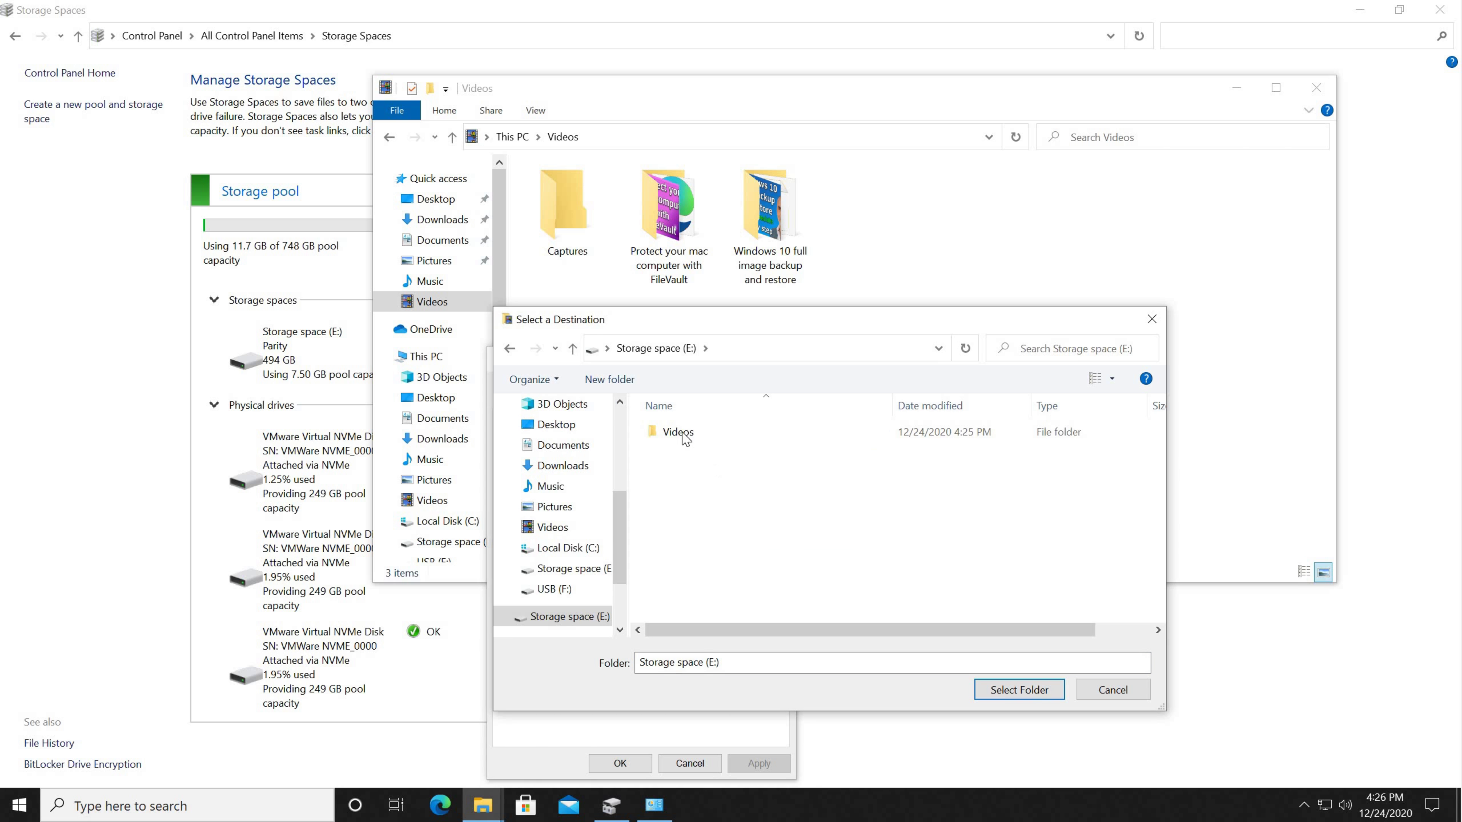
click(679, 433)
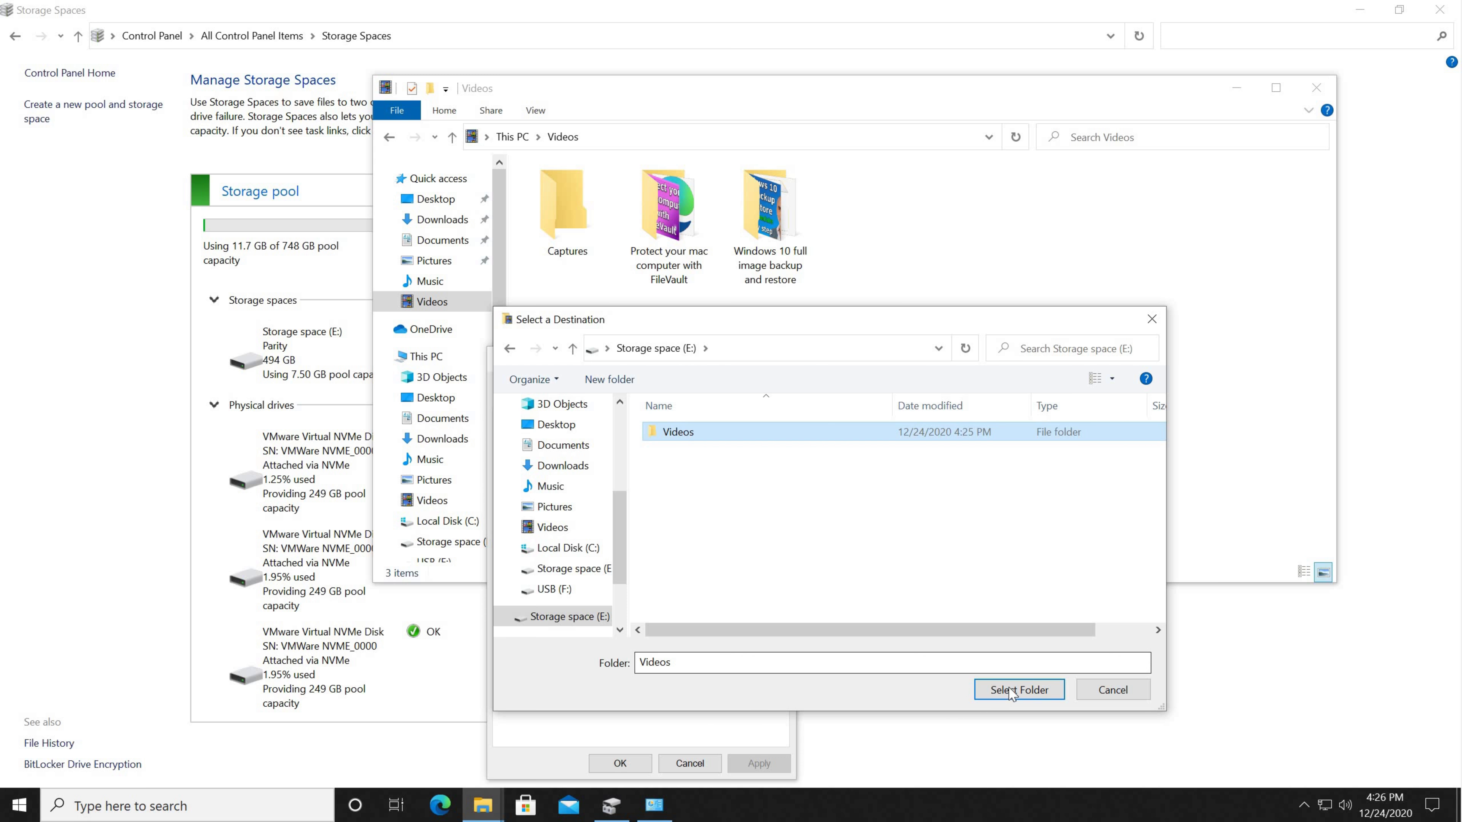
click(979, 690)
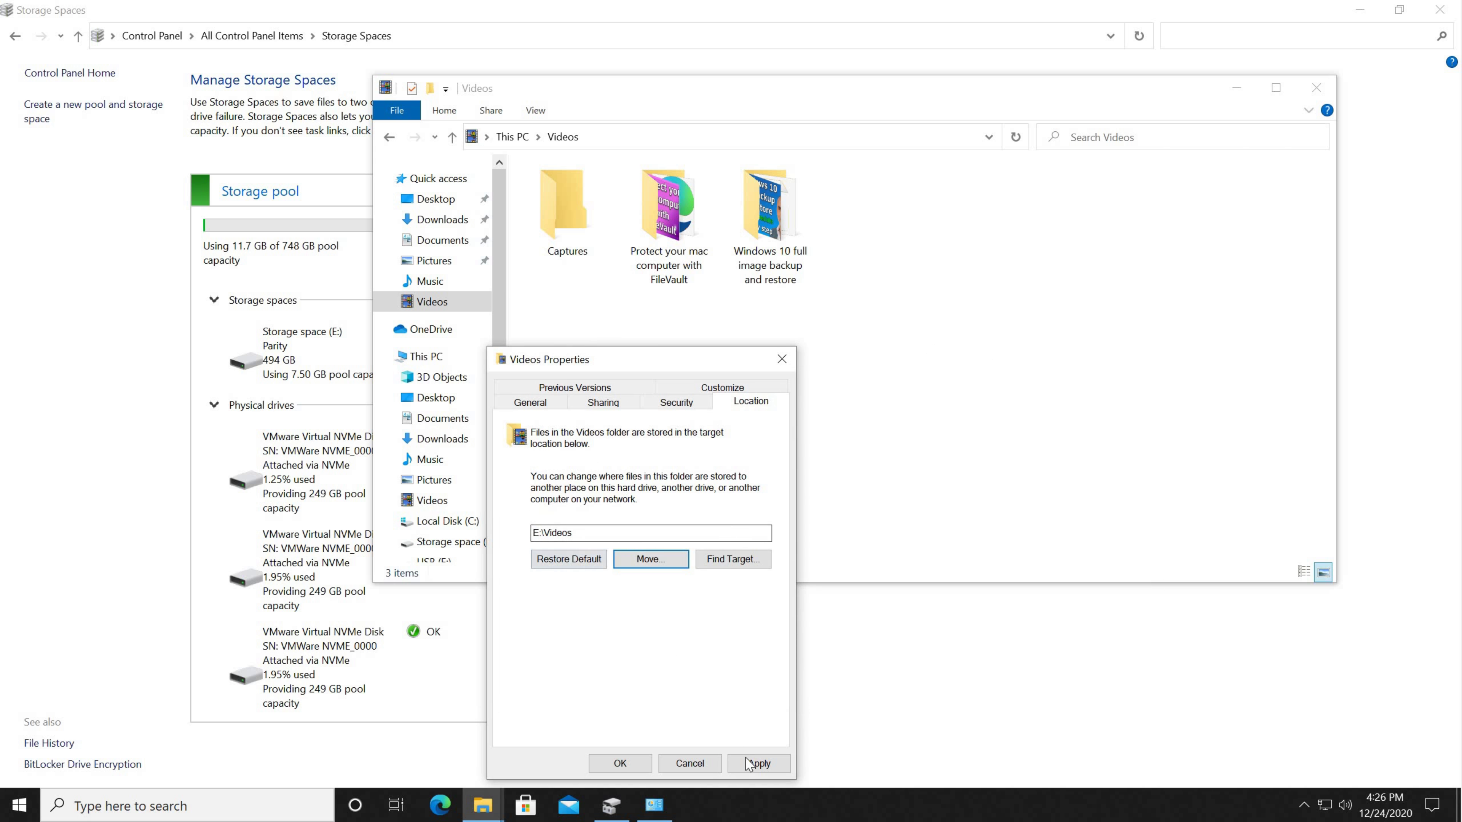
click(620, 764)
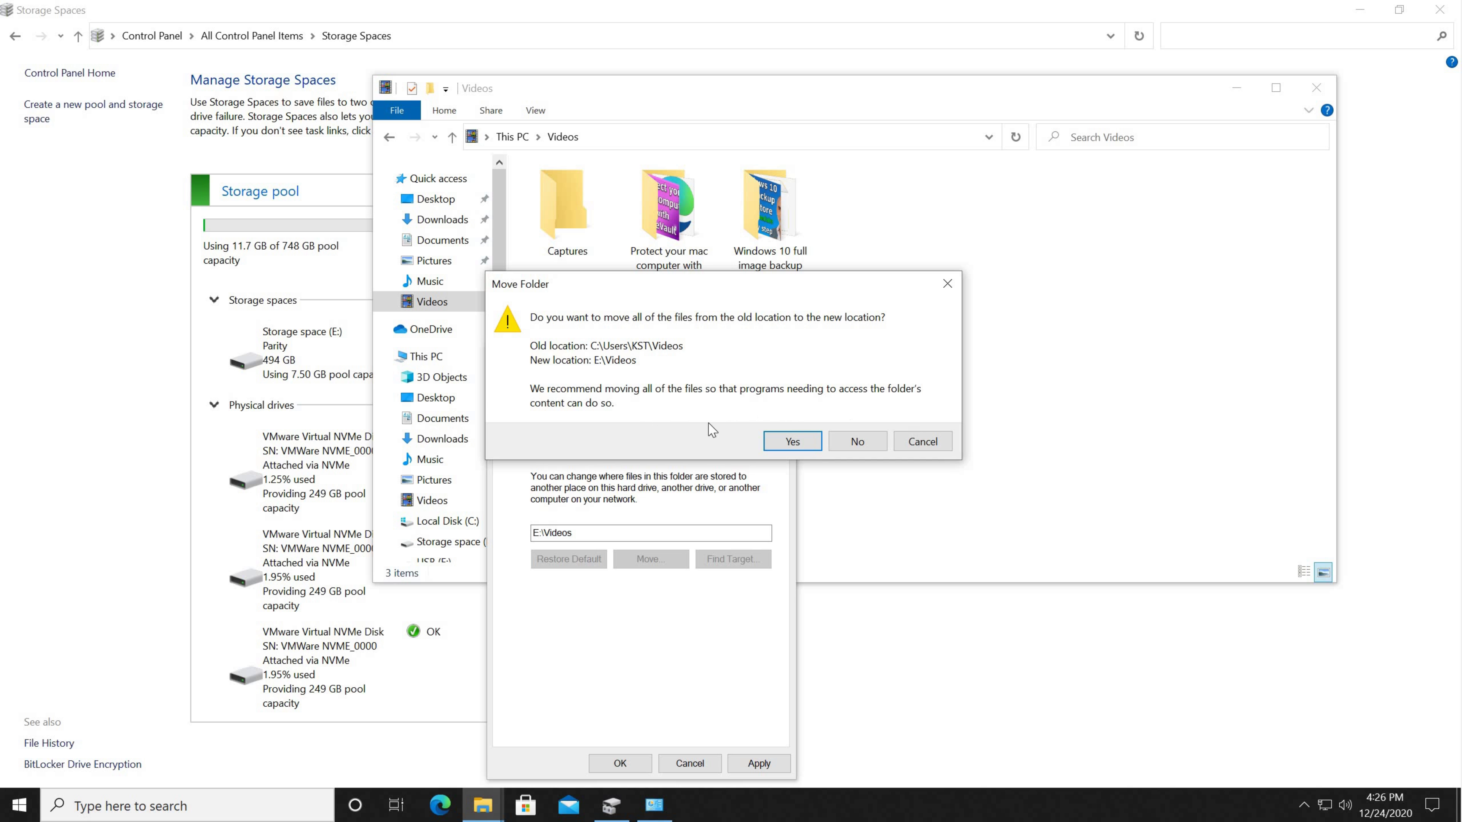
click(788, 450)
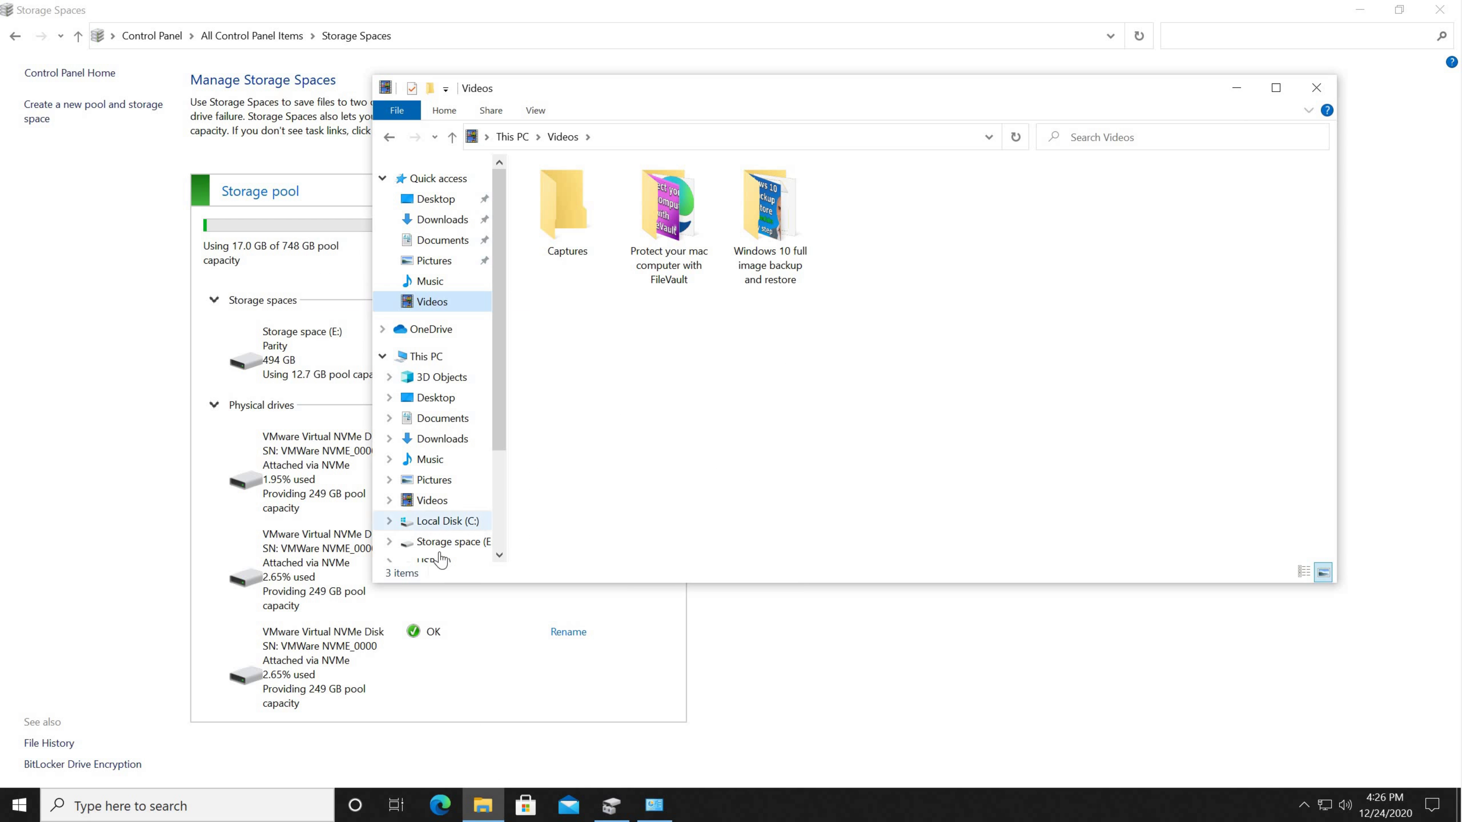
Step: Check the contents of the Videos folder on the Storage space (E:) drive and return to the drive's root
click(438, 546)
double_click(546, 193)
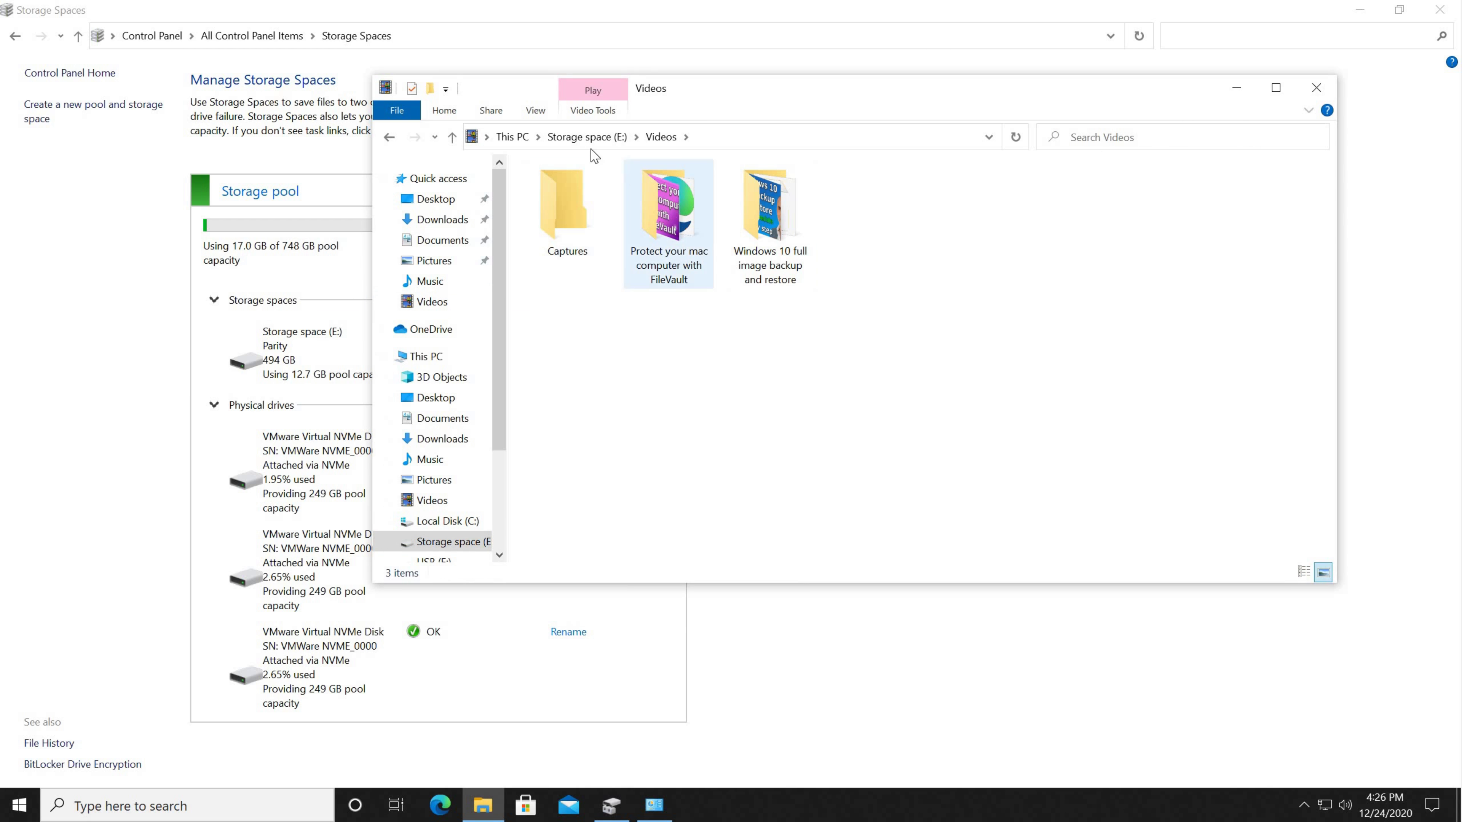
click(570, 137)
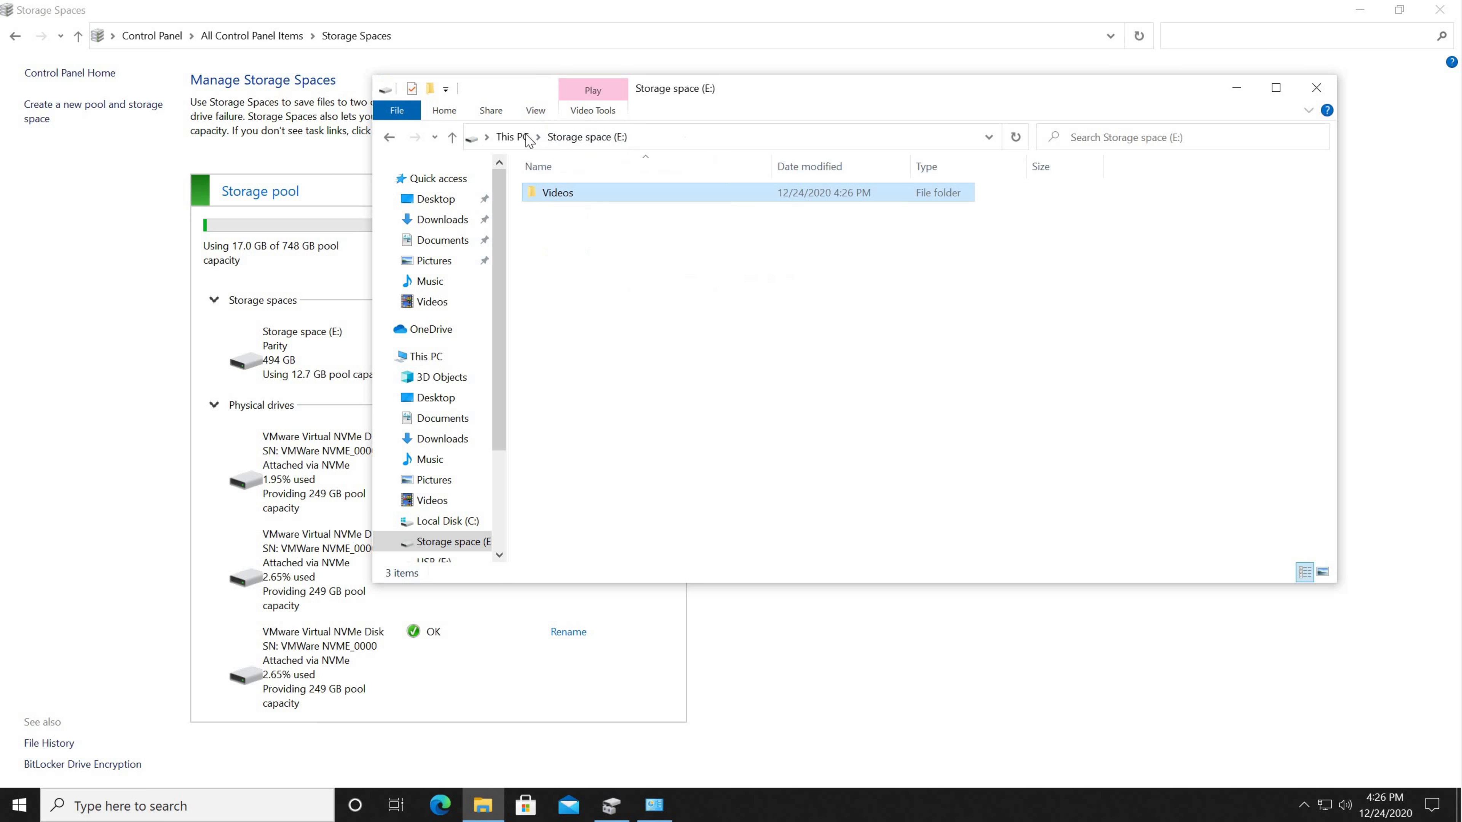
Step: Check the location of the Quick access Videos folder in its properties, then minimize the File Explorer window
right_click(552, 193)
right_click(422, 309)
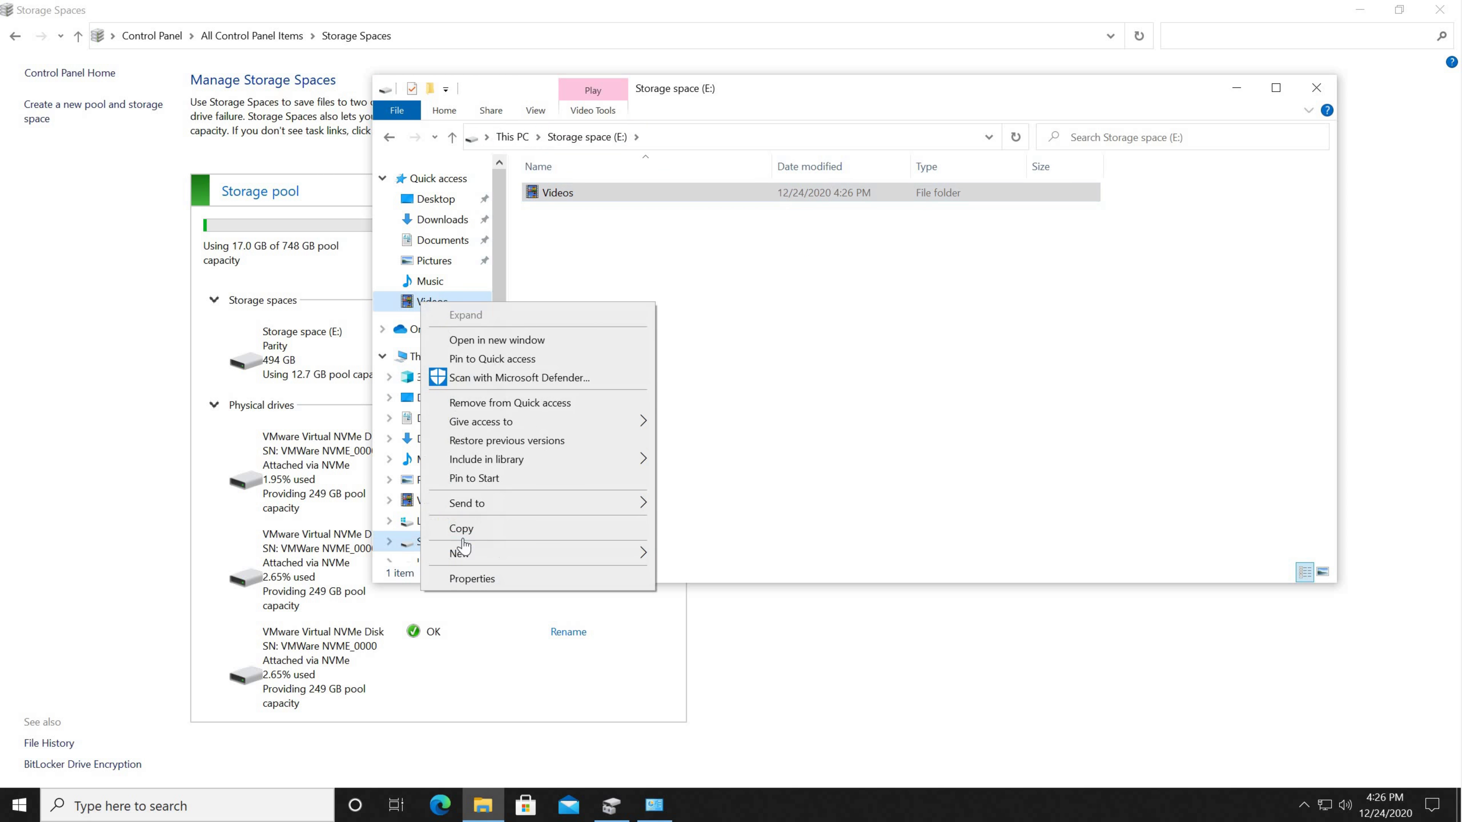
click(460, 584)
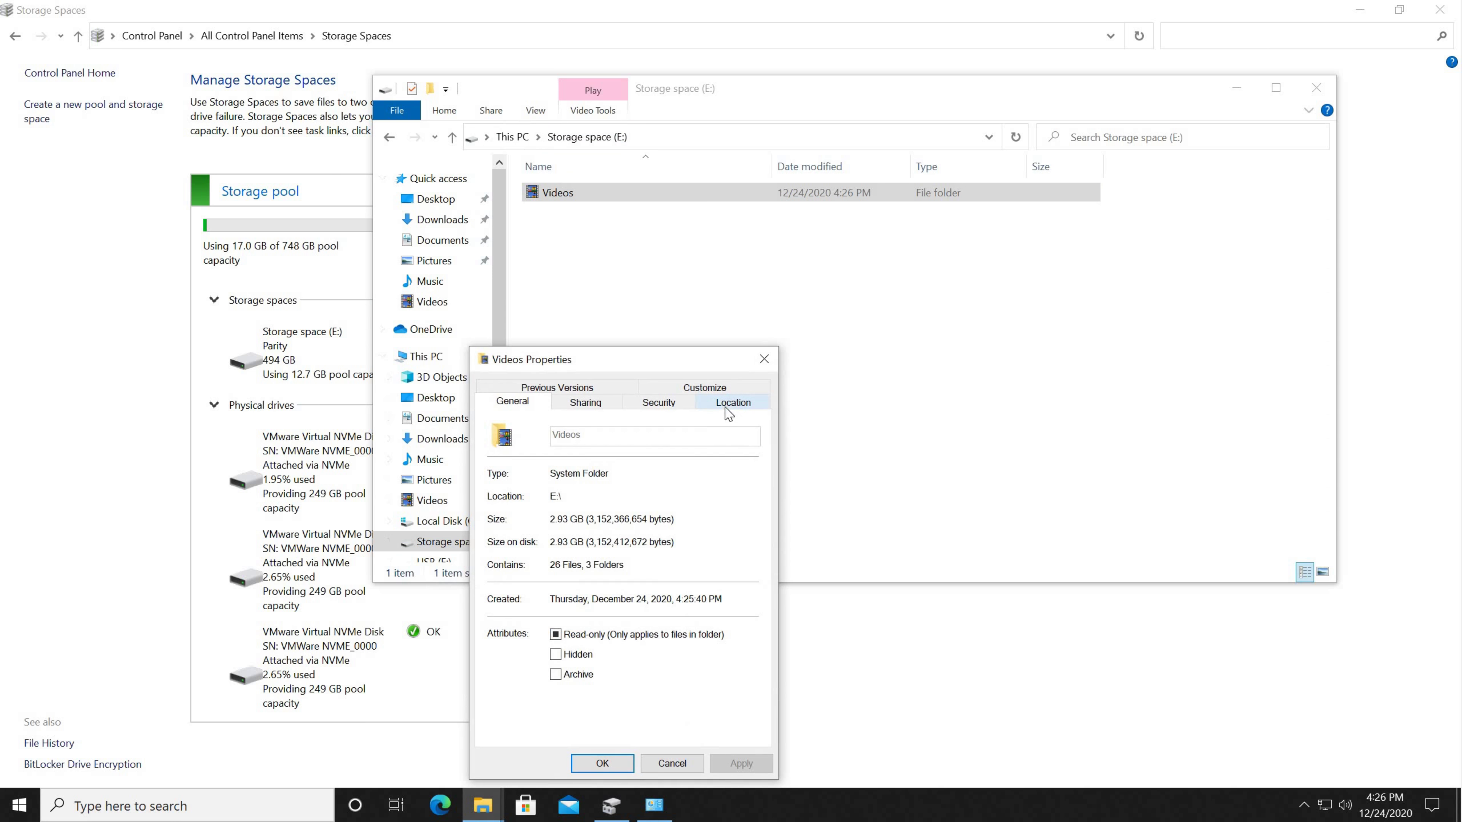
click(732, 403)
click(671, 764)
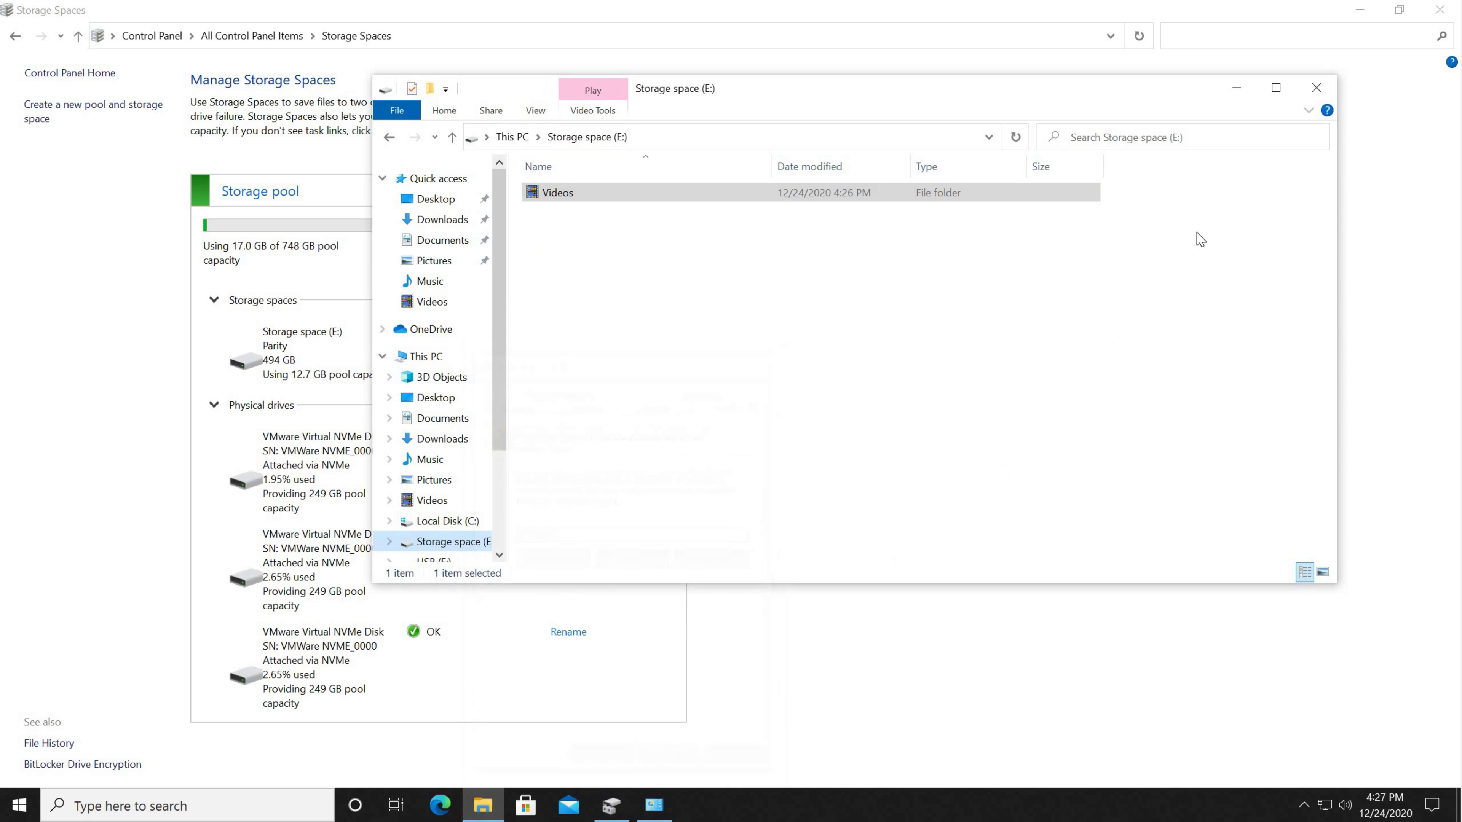
click(1233, 88)
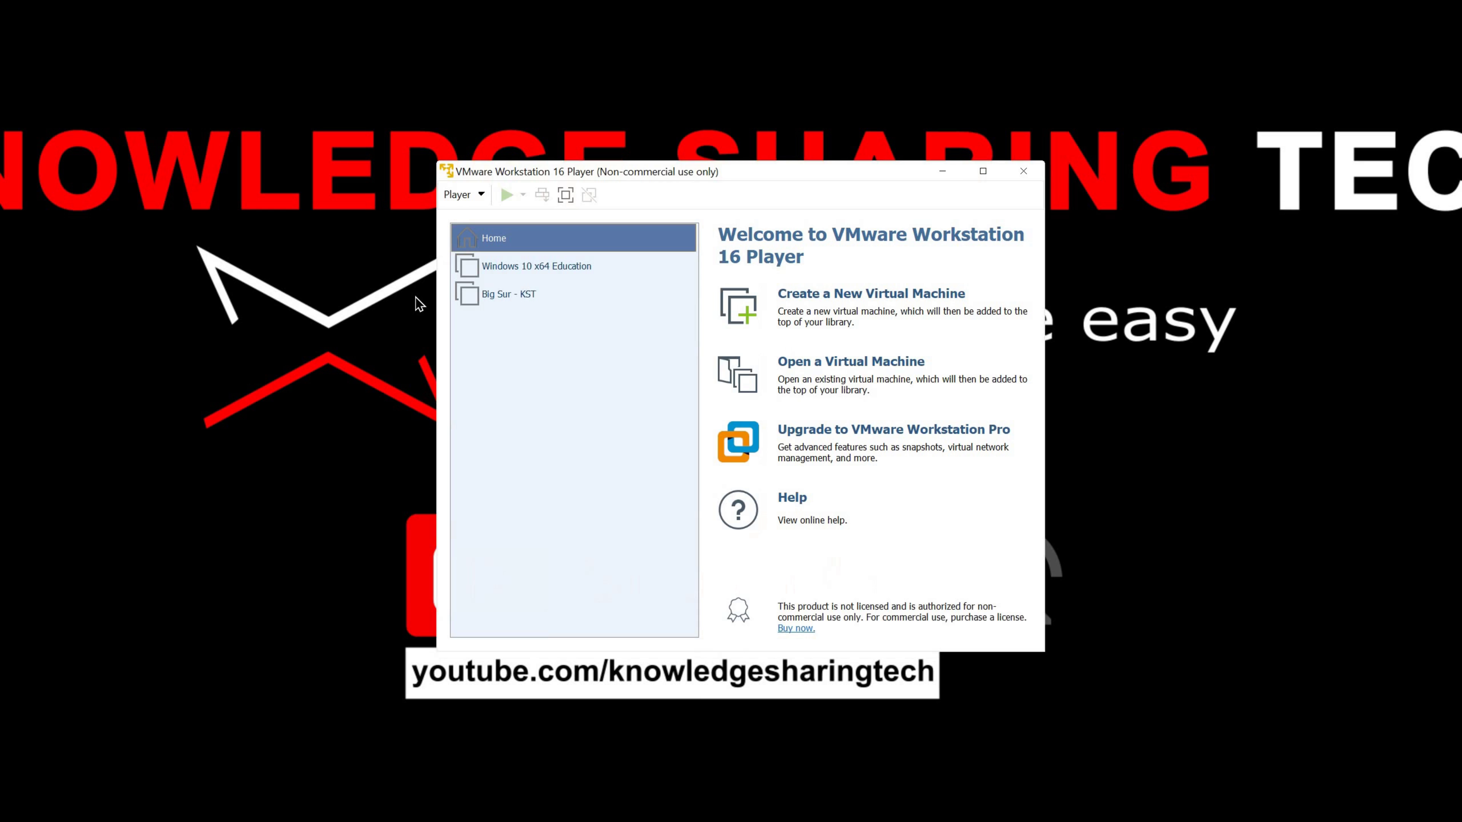
Step: Switch to VMware Workstation 16 Player and remove Hard Disk 3 (NVMe) from the Windows 10 x64 Education virtual machine
click(494, 268)
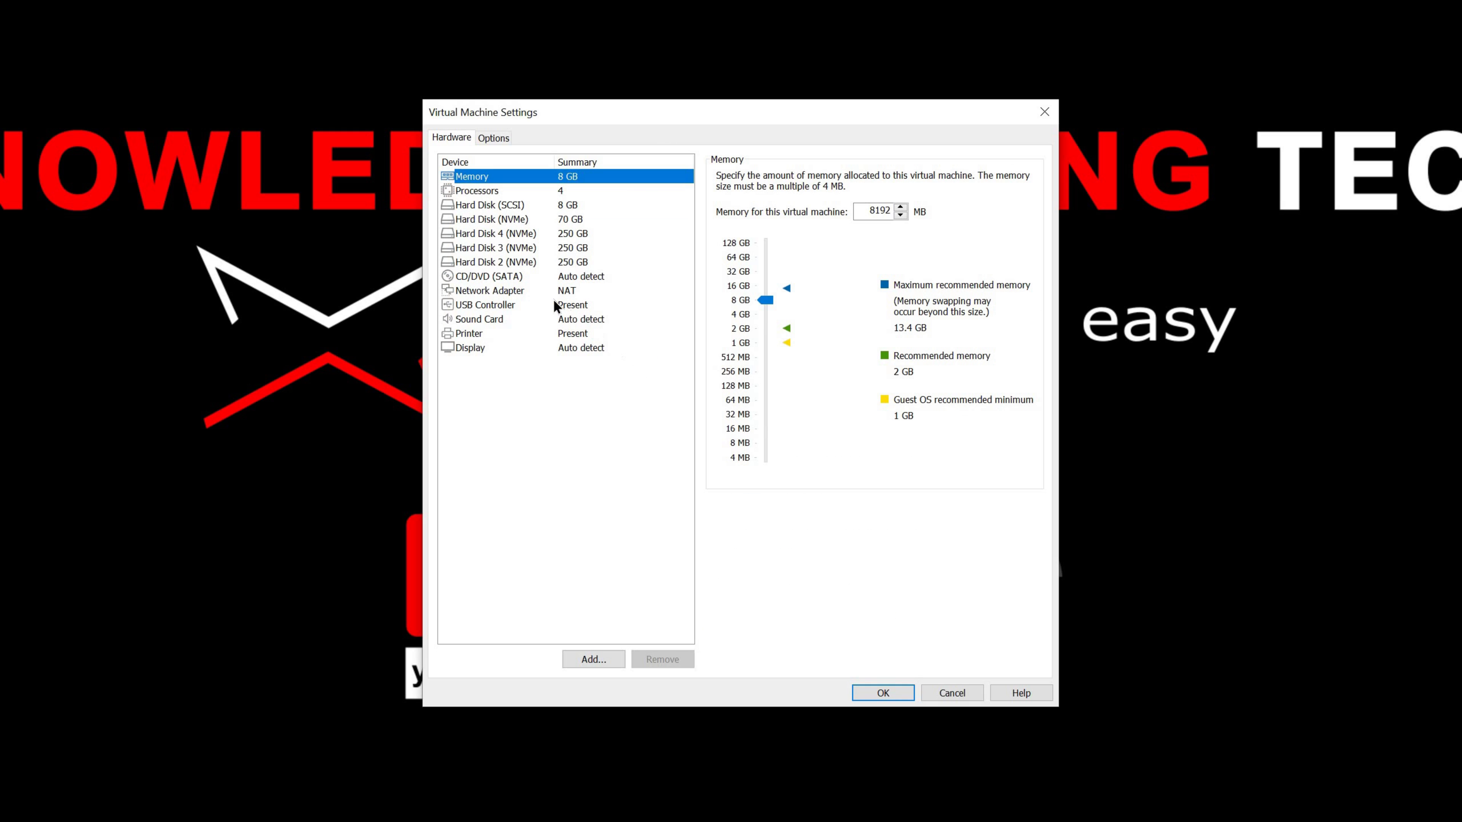
click(495, 246)
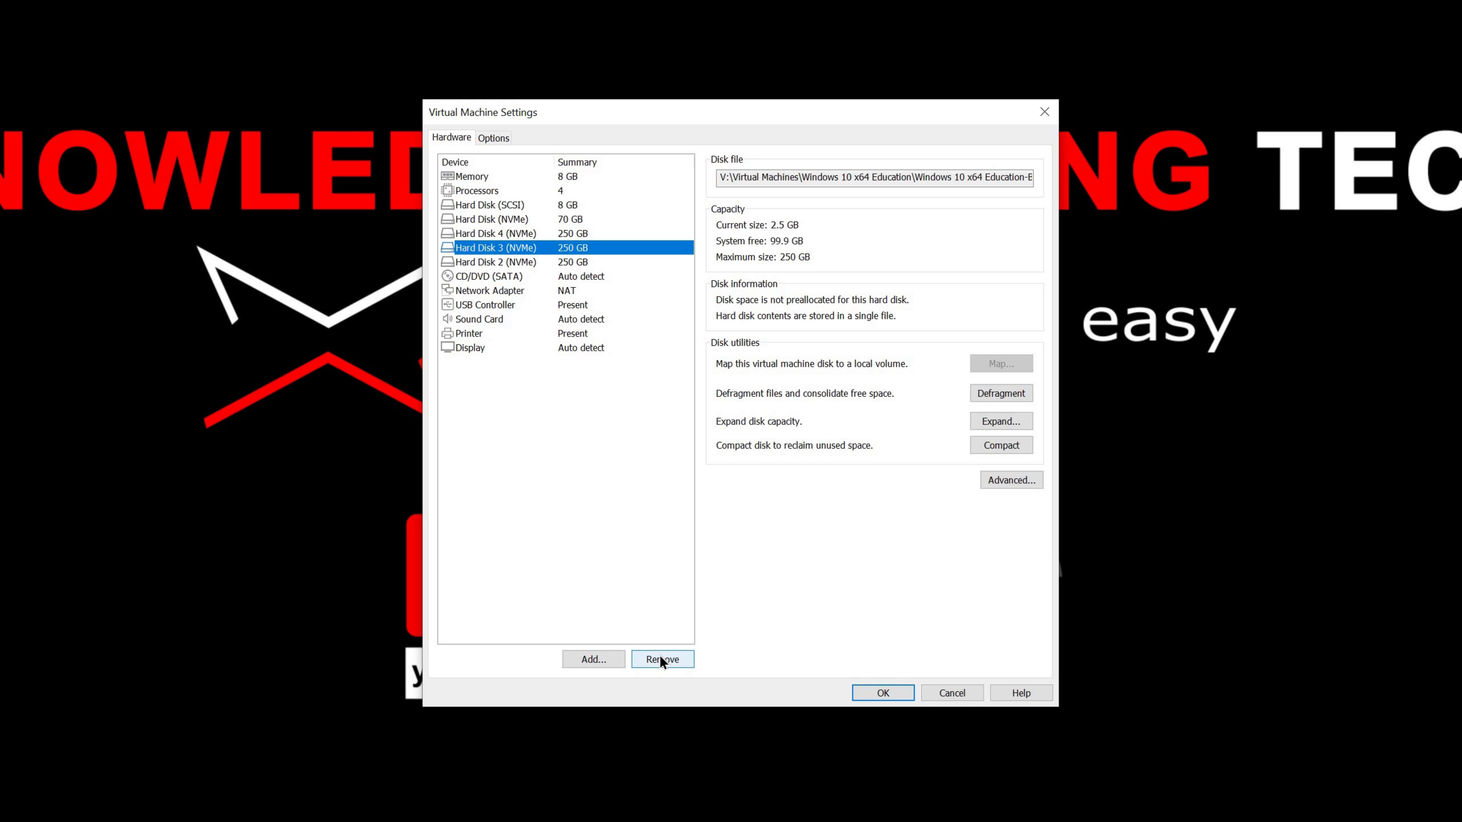
click(660, 658)
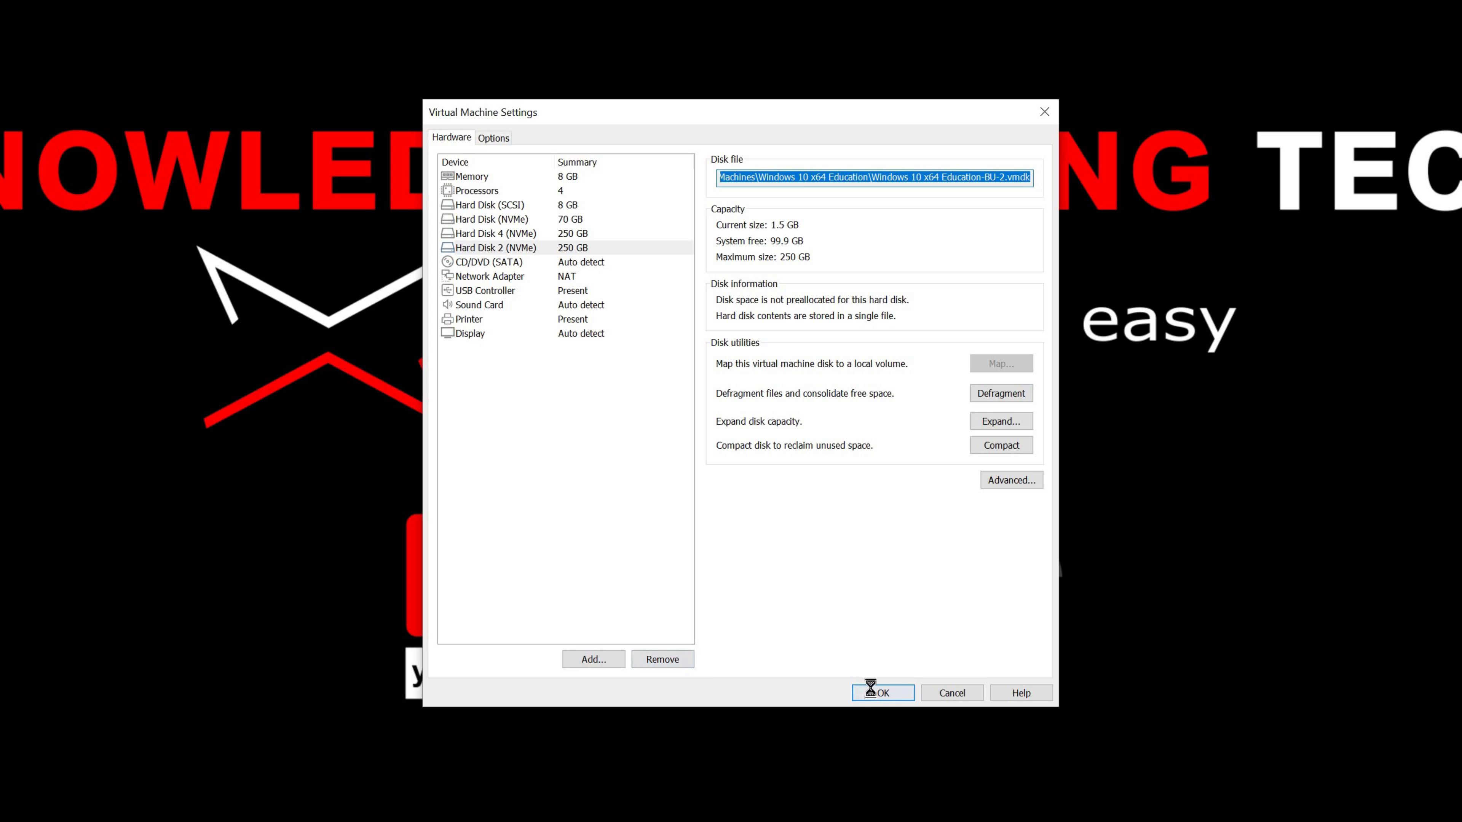
click(881, 693)
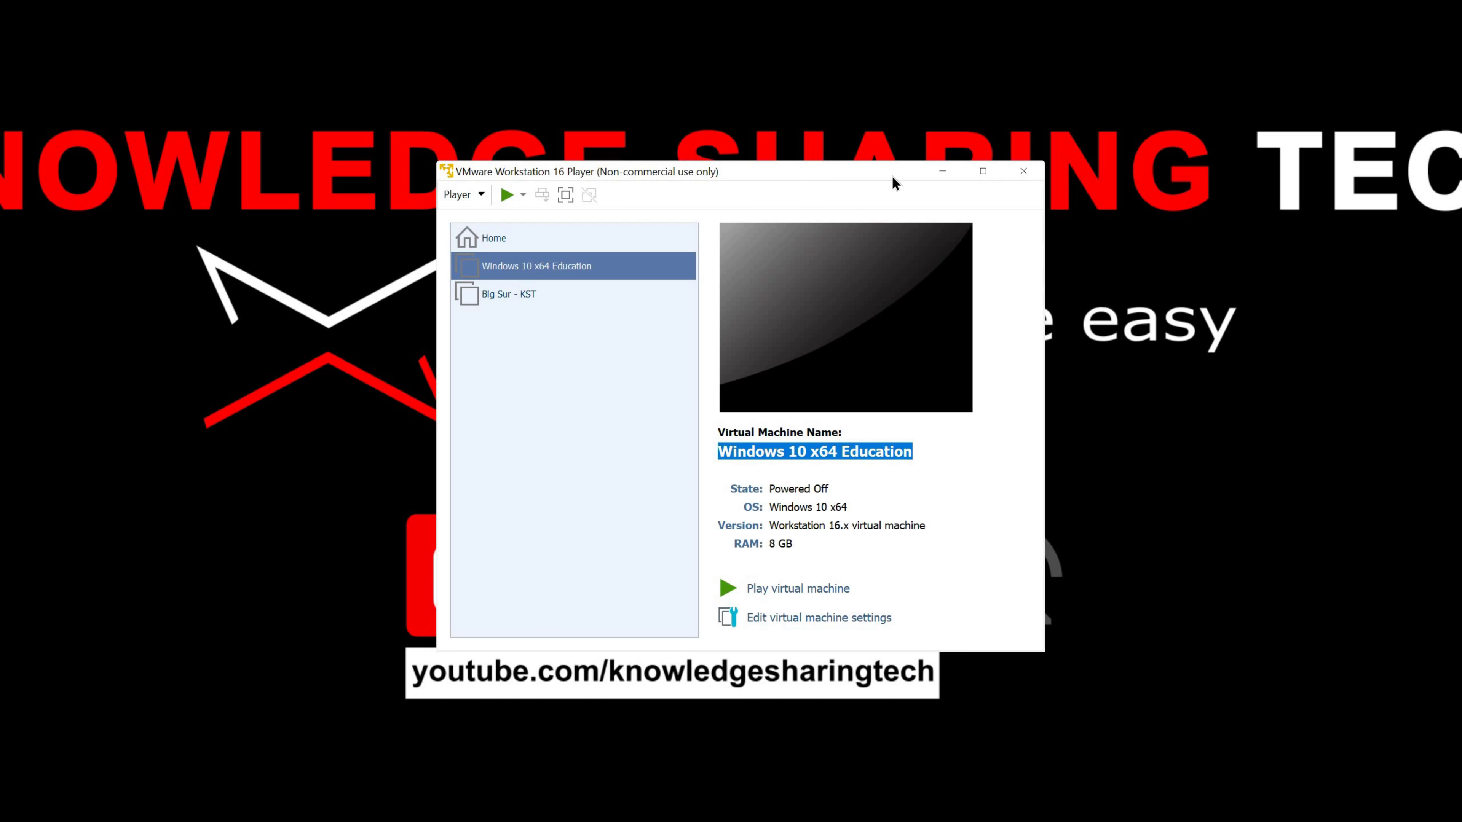
Step: Start the Windows 10 x64 Education virtual machine and sign in to the KST account with its password
click(797, 589)
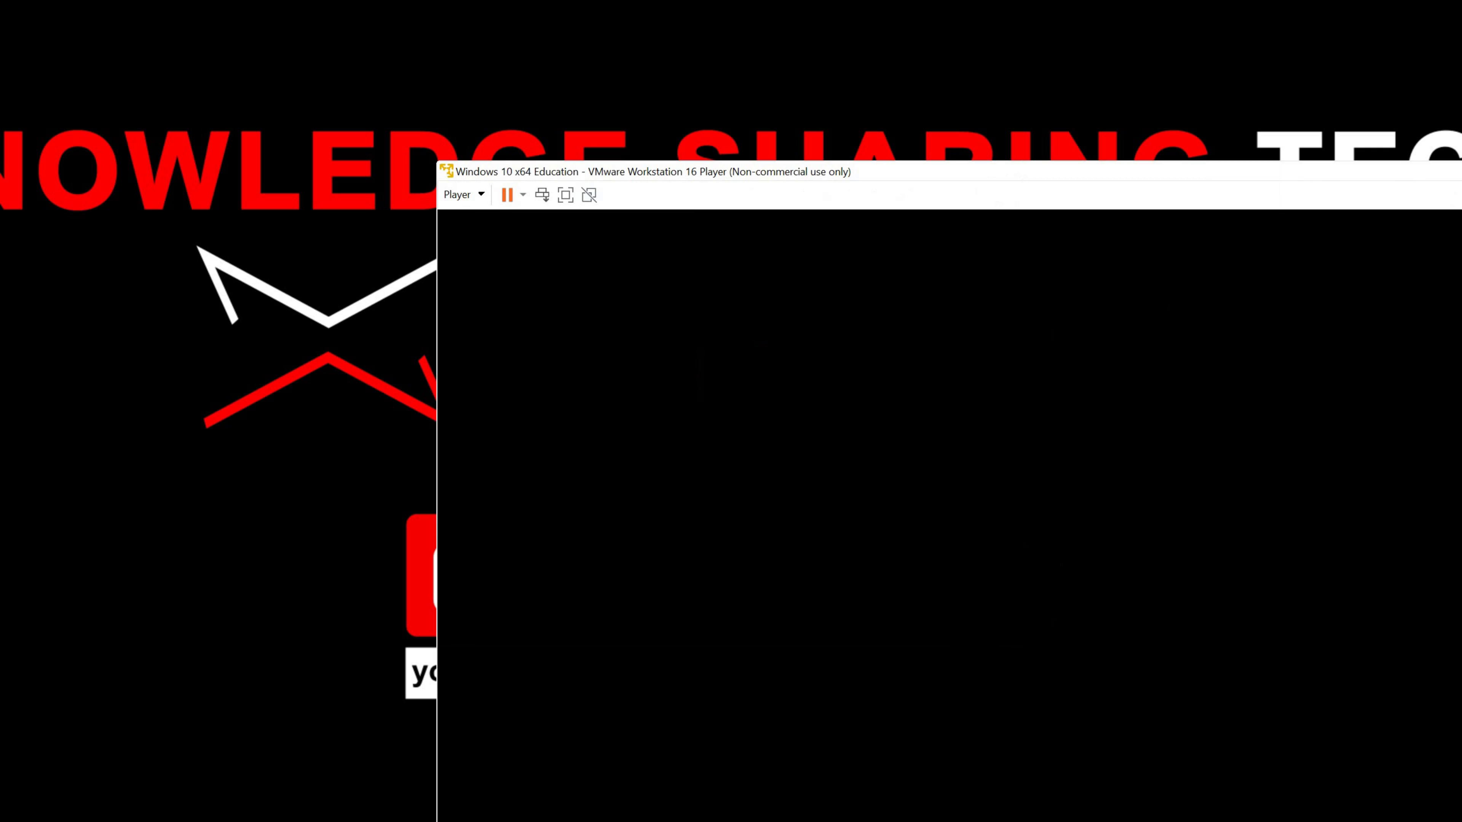
drag(1155, 170, 714, 14)
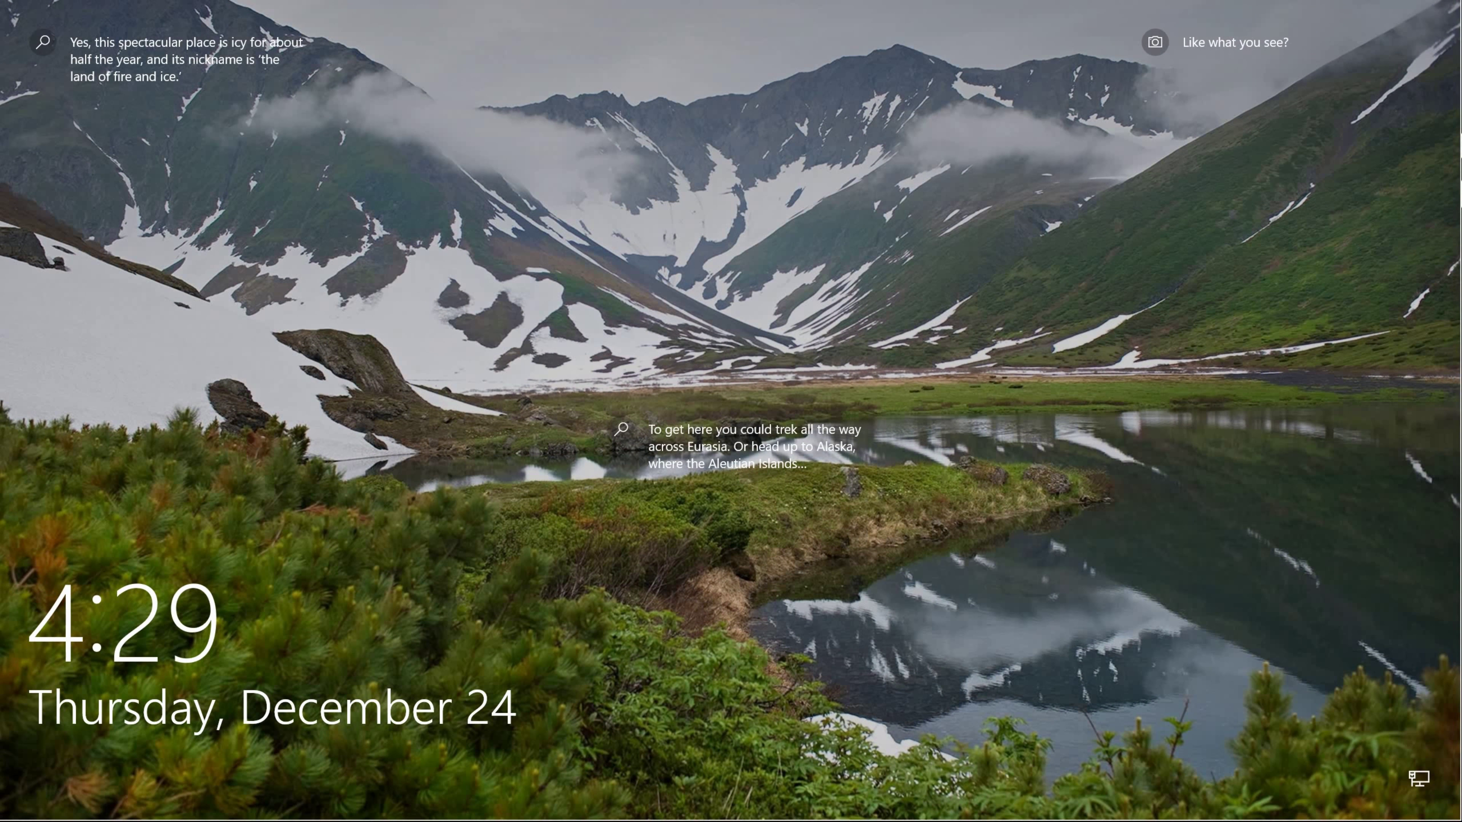
click(625, 622)
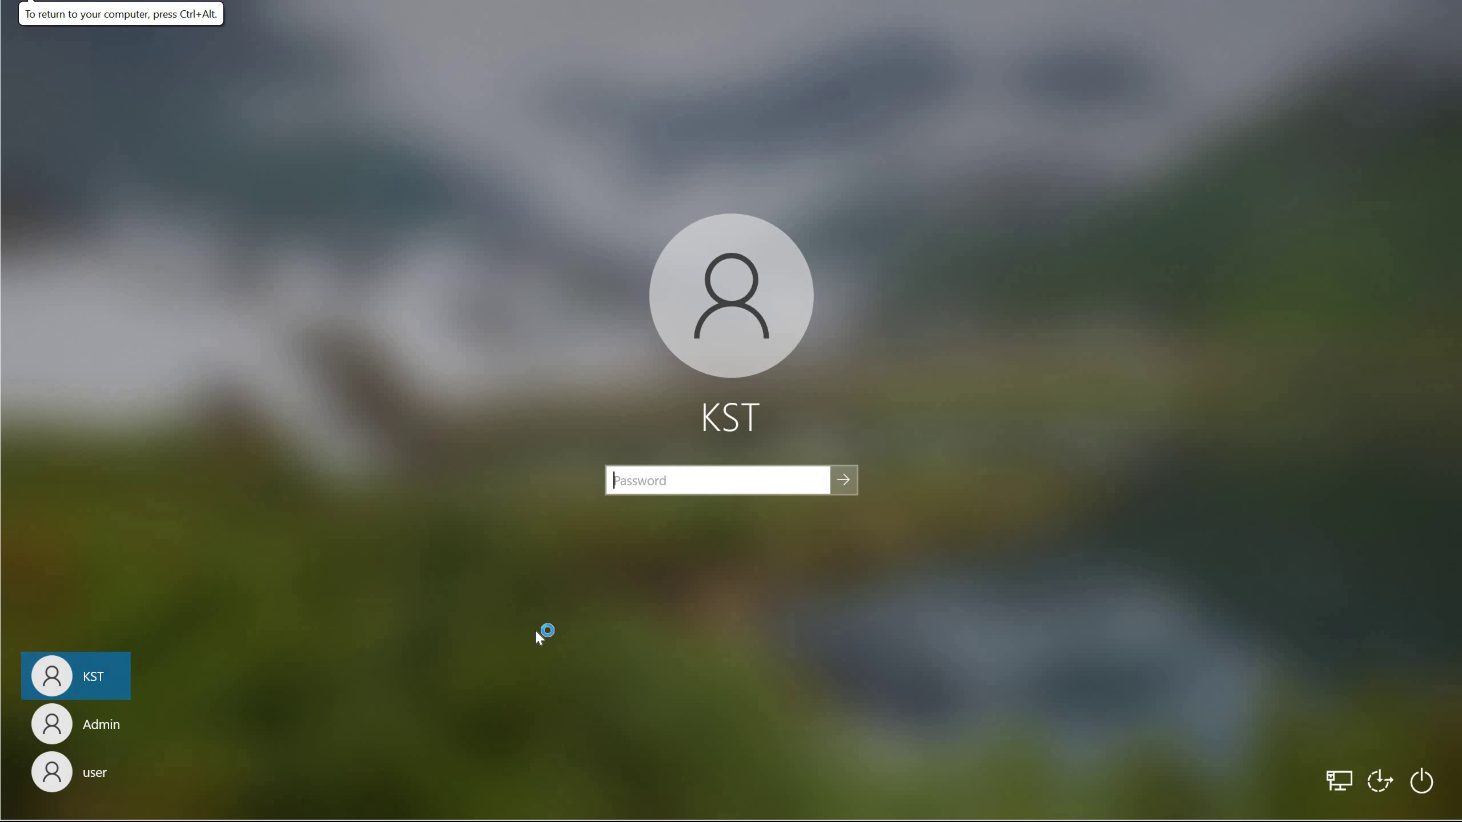
text(********)
key(Return)
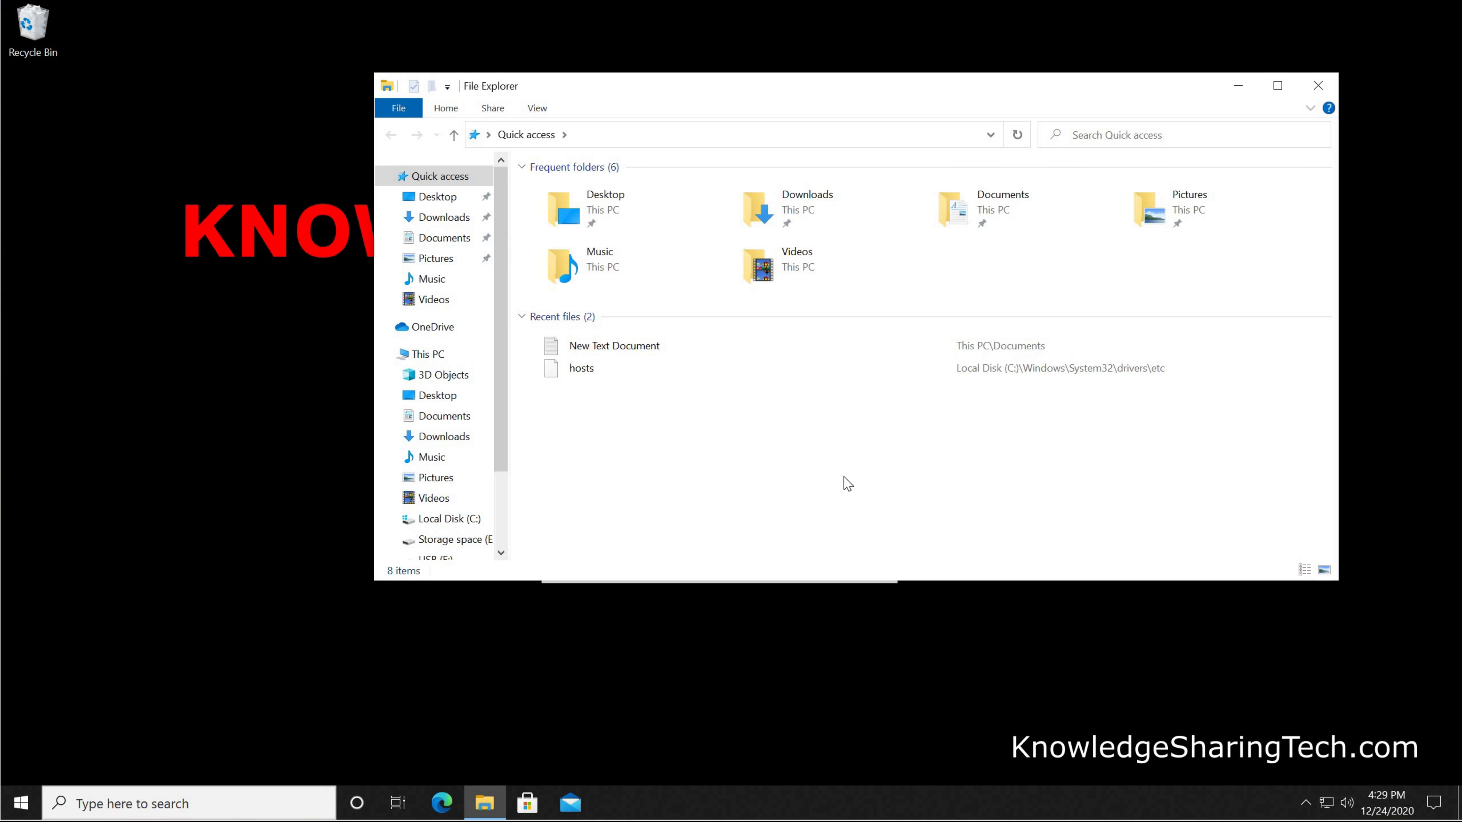
Step: Browse from This PC to the Videos folder on Storage space (E:) to check that its files are accessible
click(436, 356)
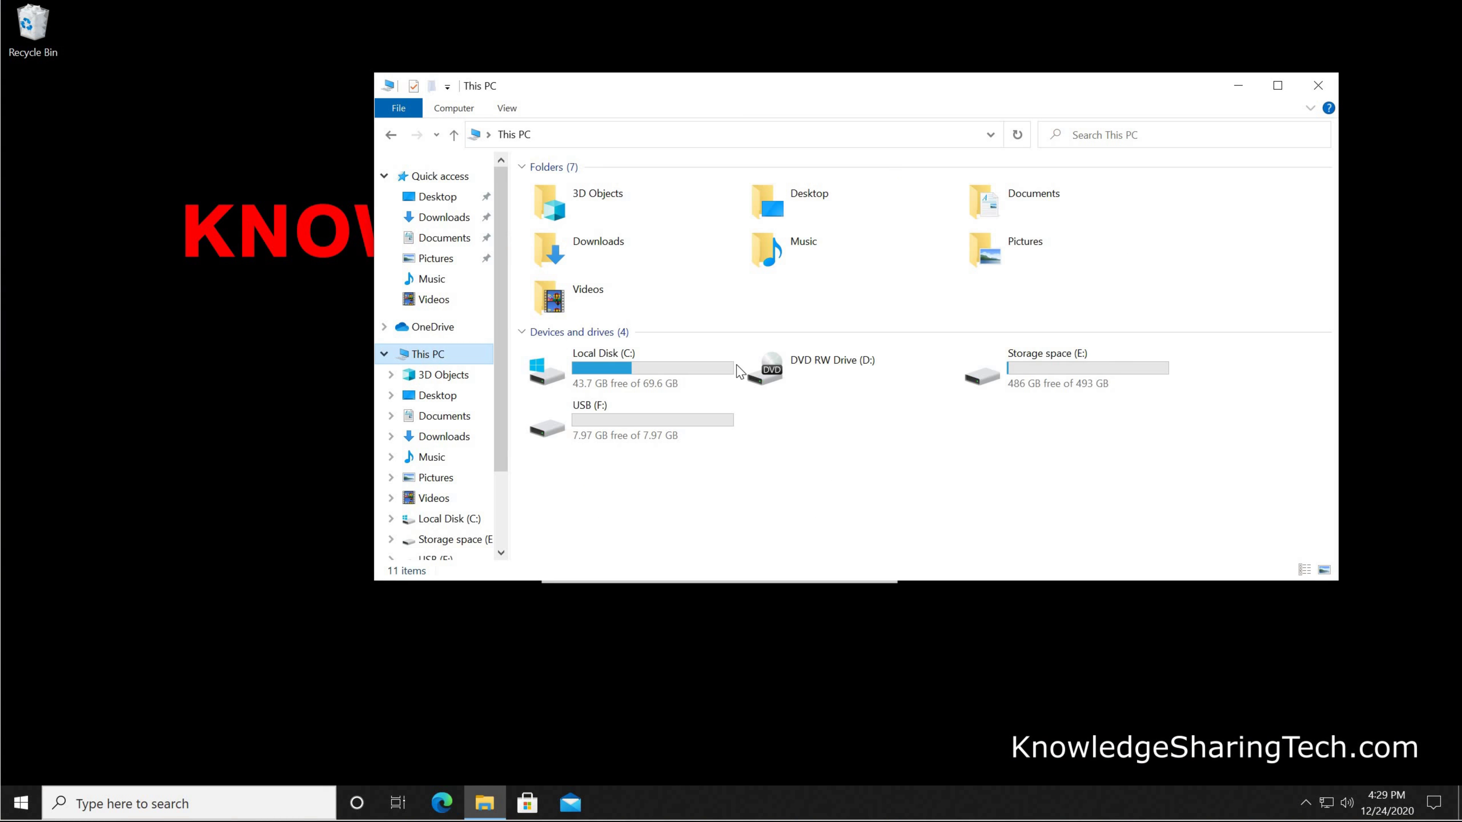
double_click(1060, 373)
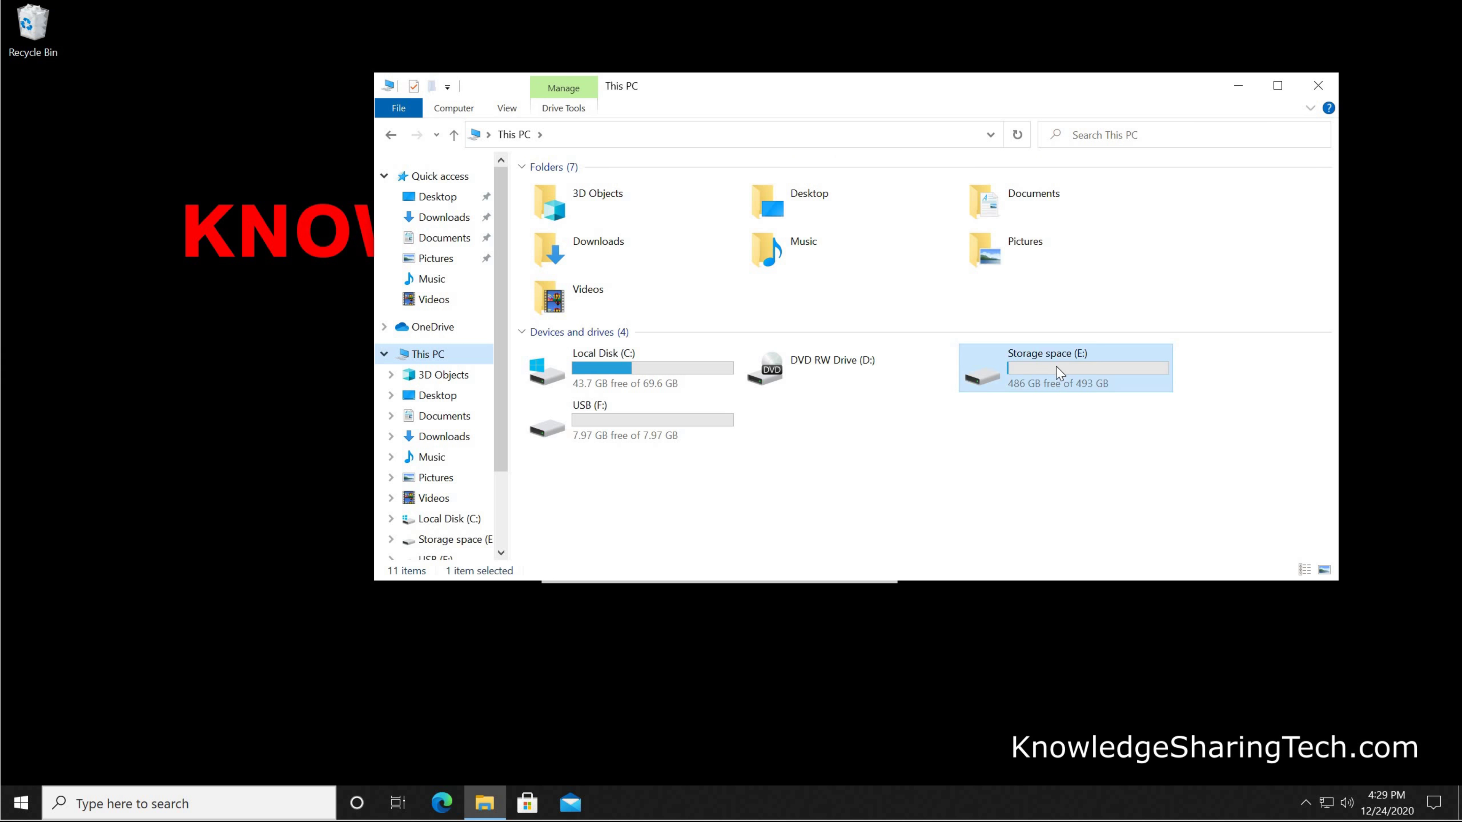
double_click(558, 192)
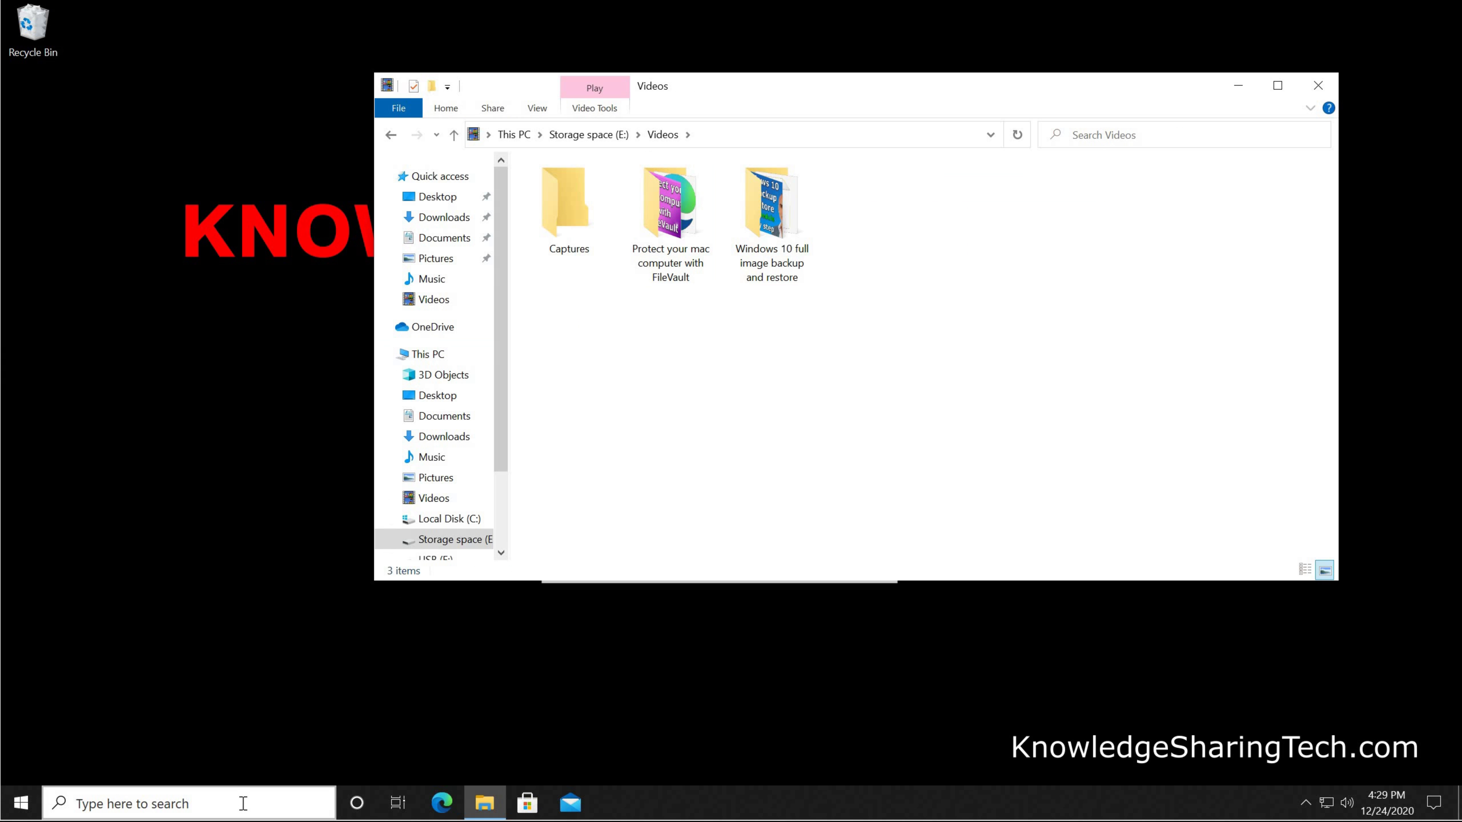
Step: Find Control Panel with Windows search and open Storage Spaces to check the pool's status
click(243, 802)
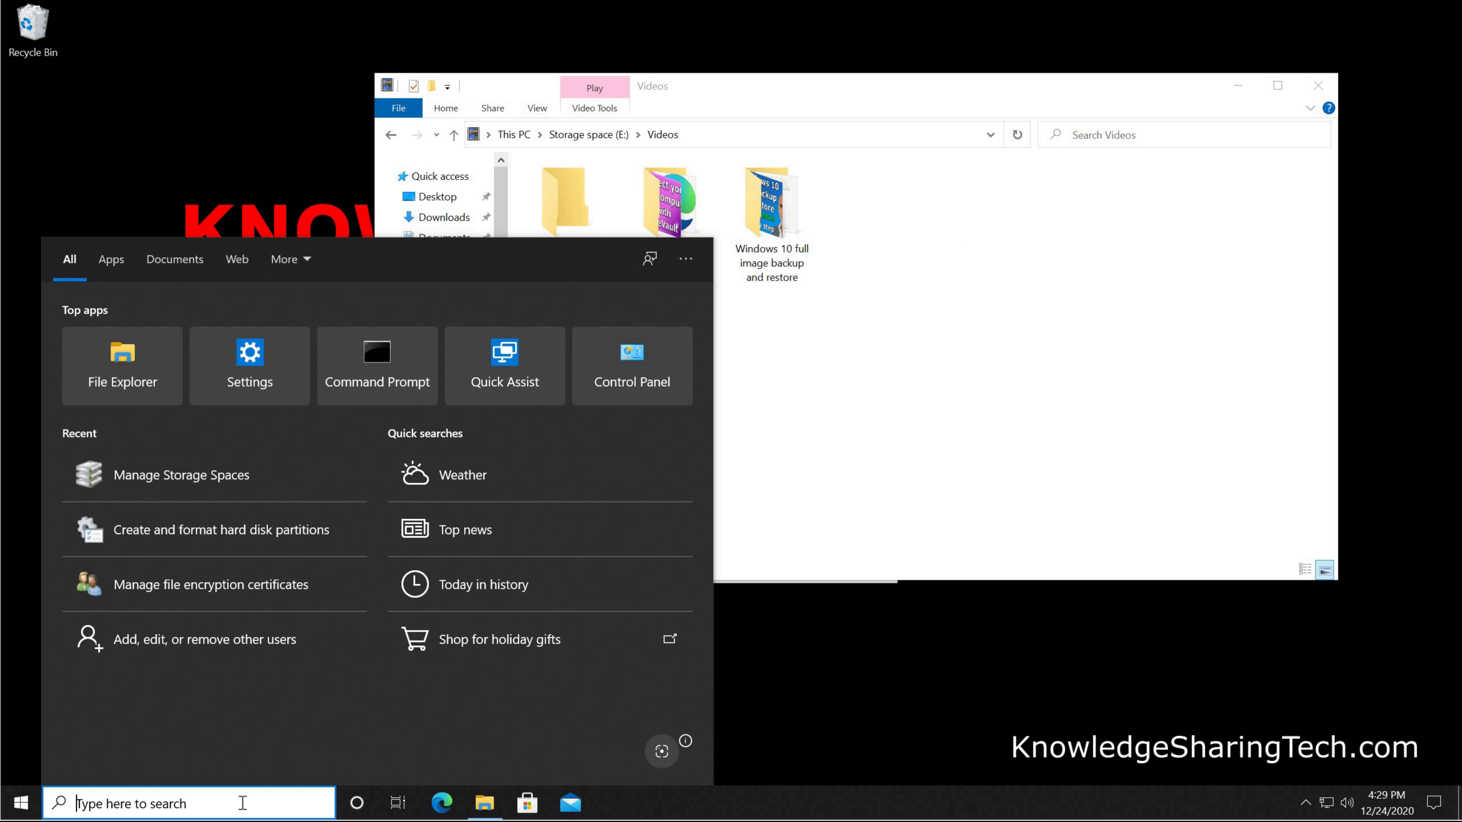
text(control)
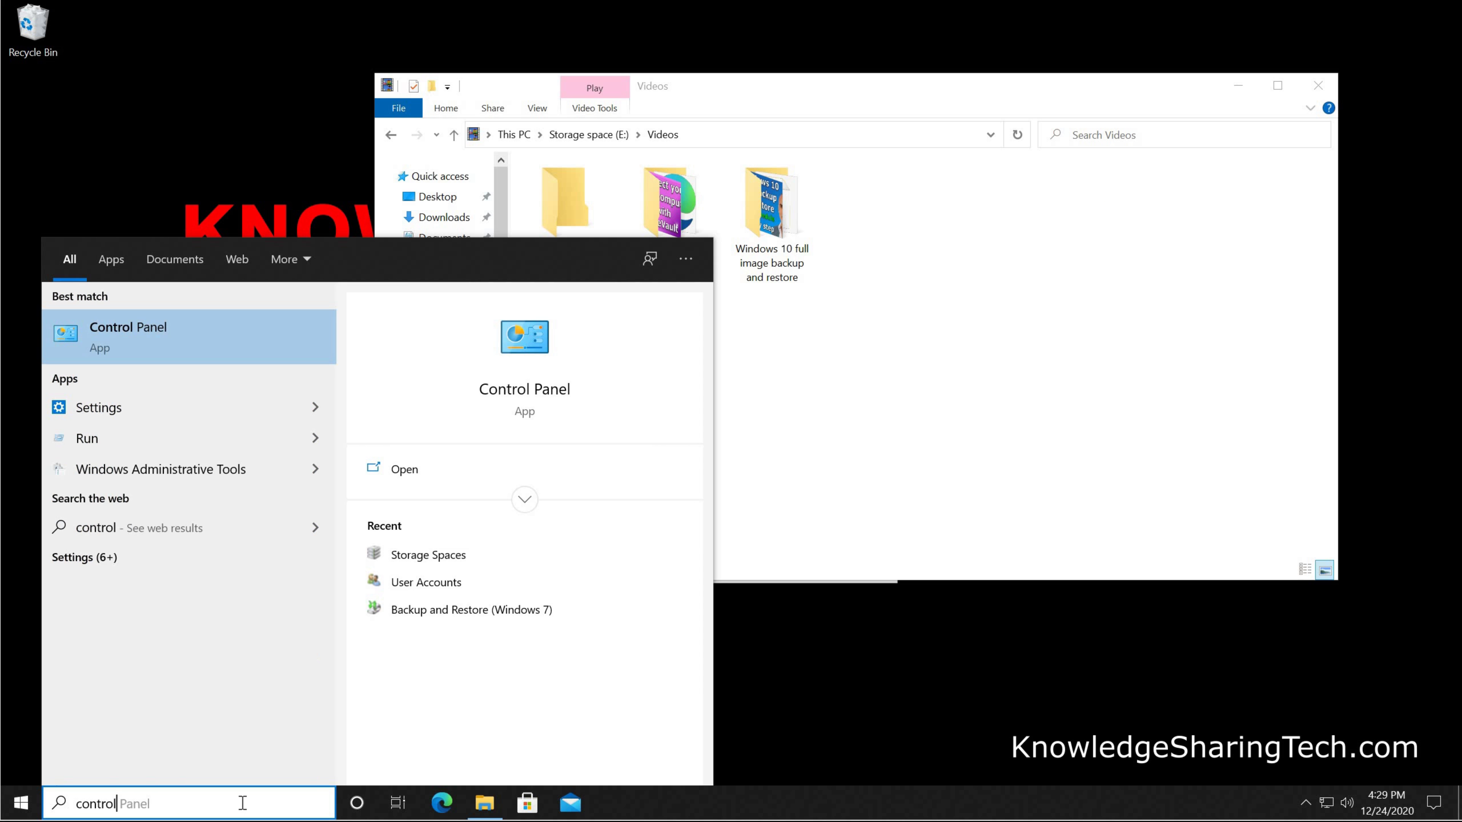
key(Return)
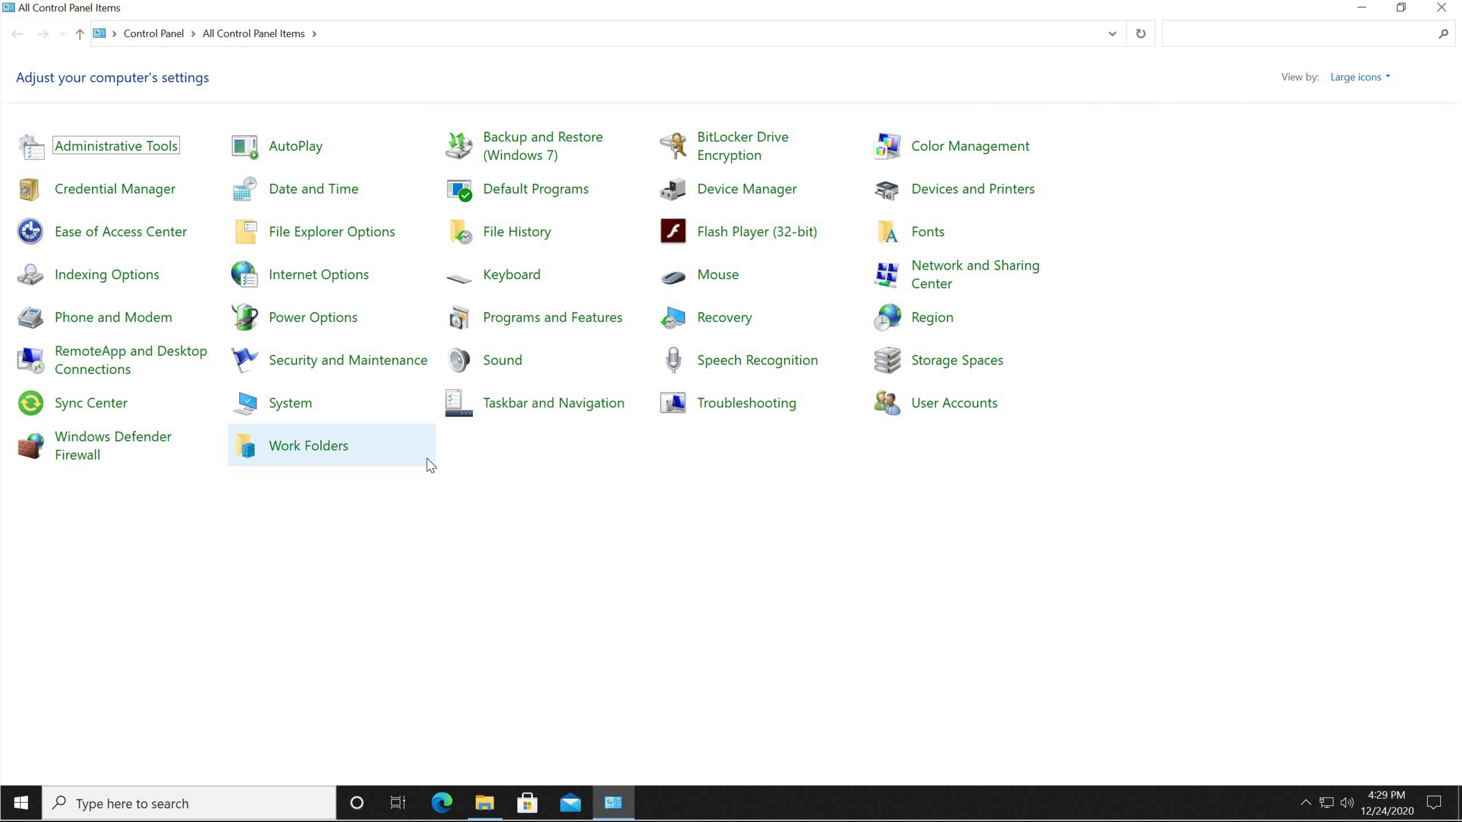
click(951, 367)
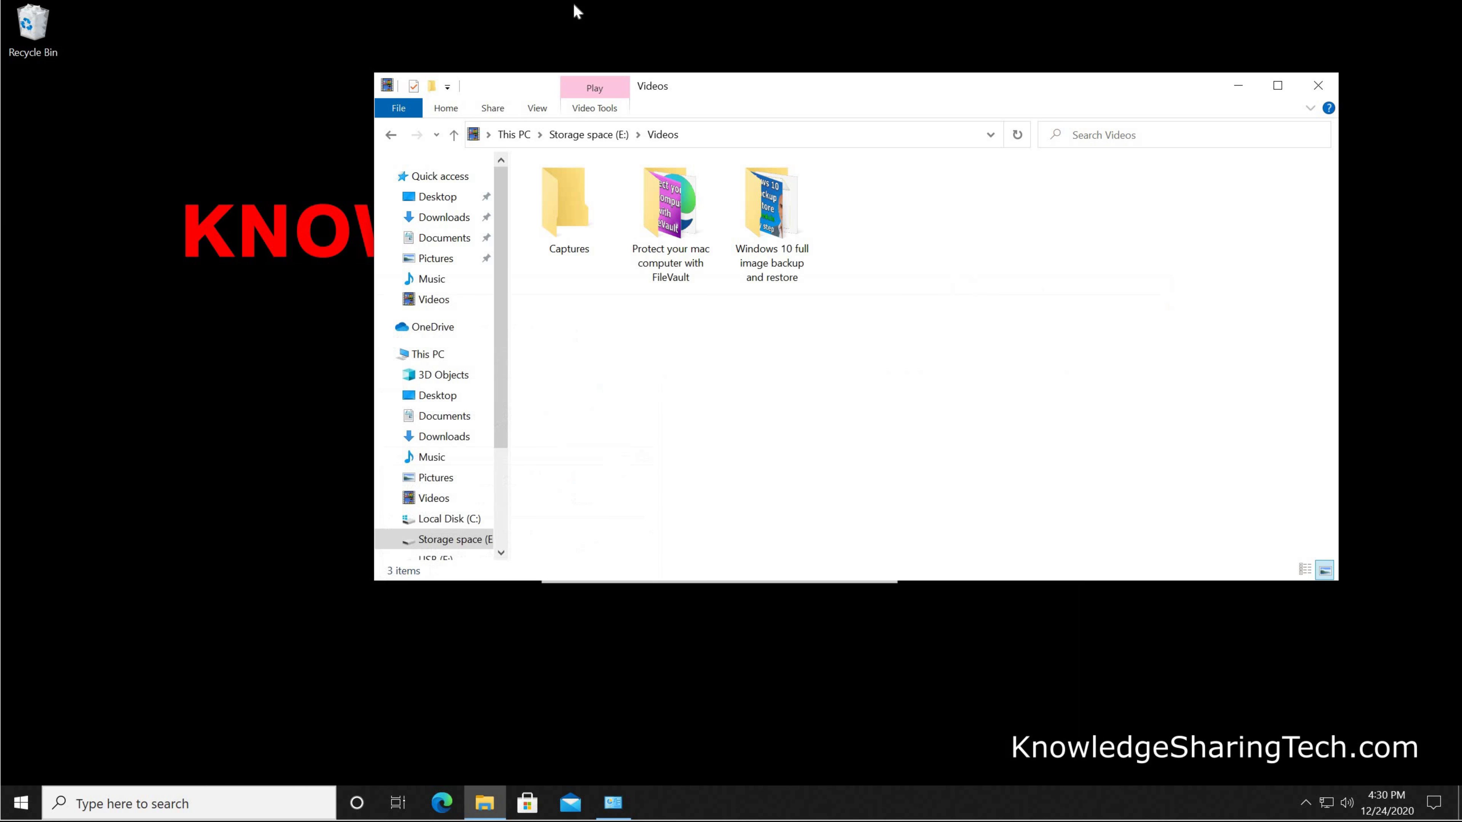
Step: Play the full backup and restore video from the "Windows 10 full image backup and restore" folder, then return to Videos
click(766, 218)
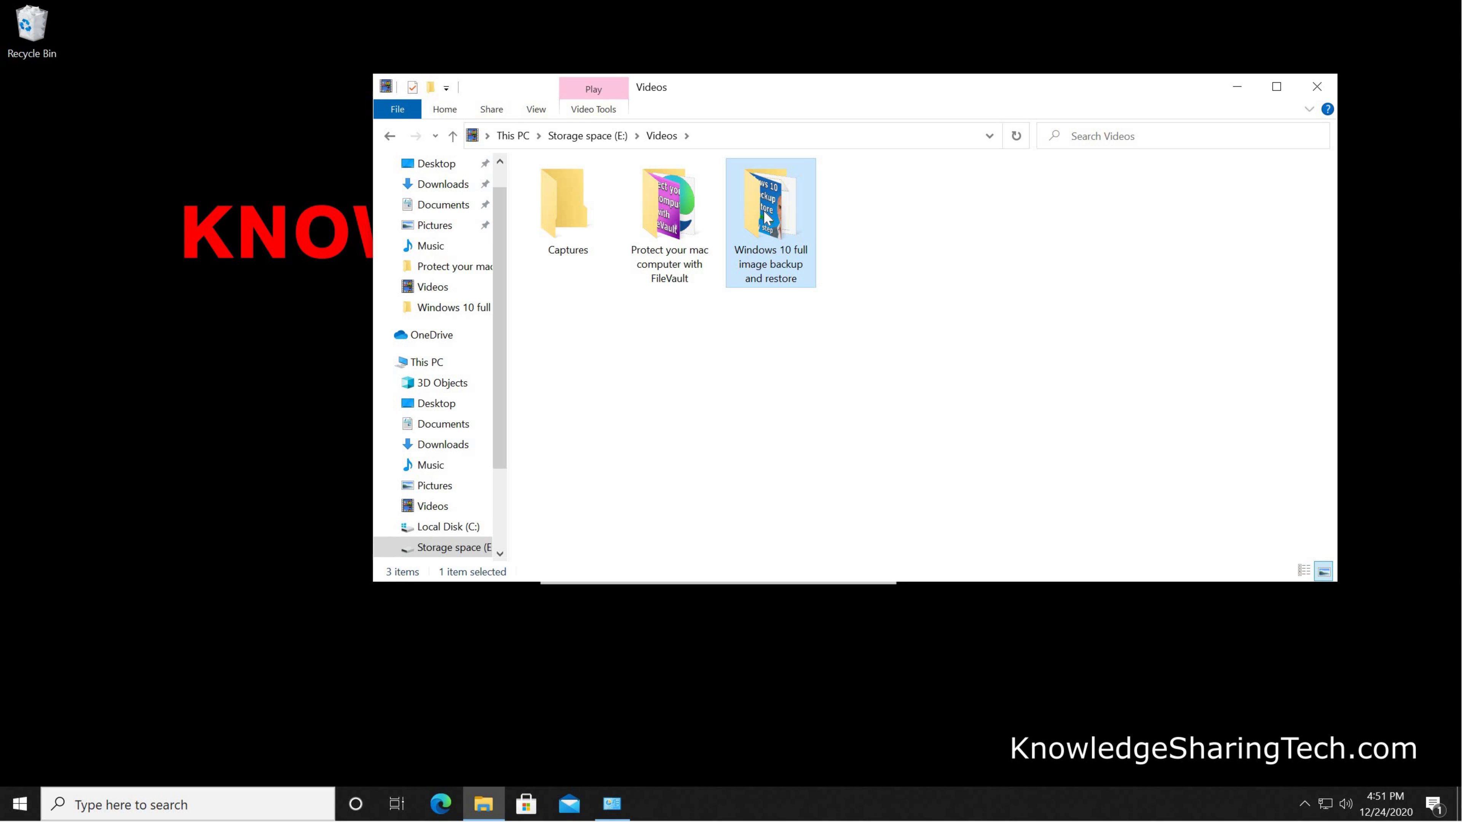
double_click(767, 217)
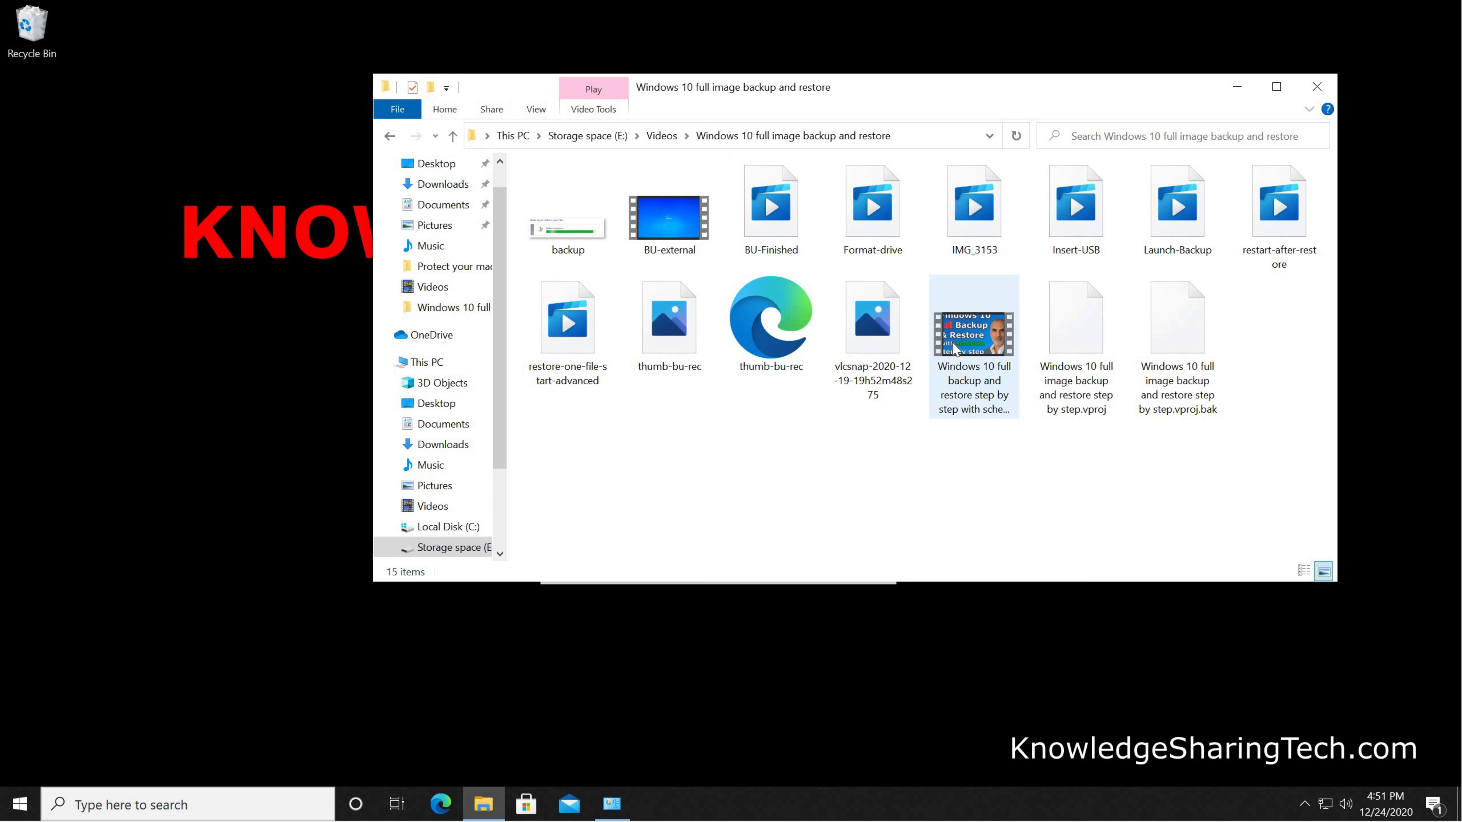
double_click(971, 345)
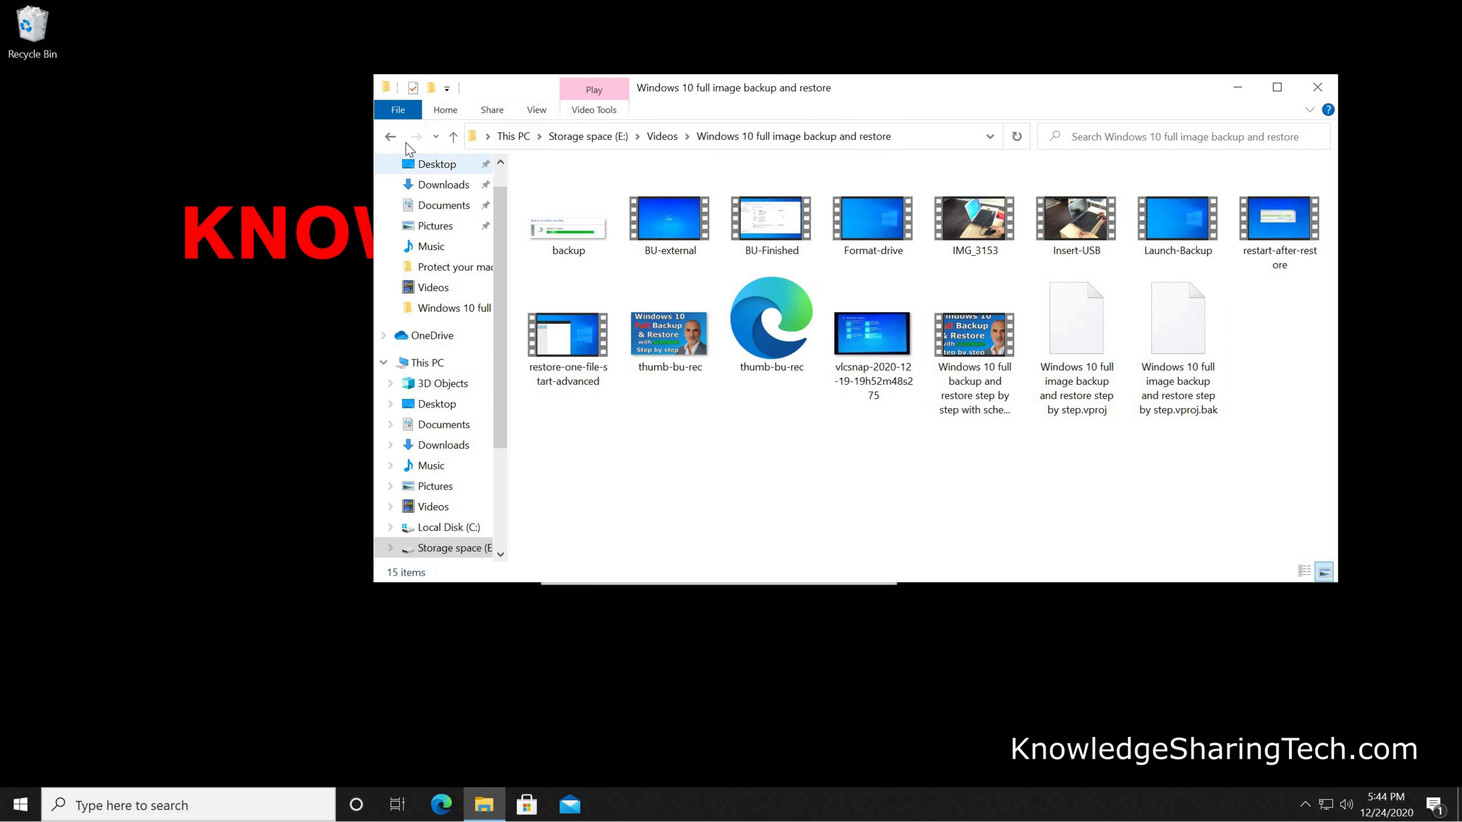
click(390, 137)
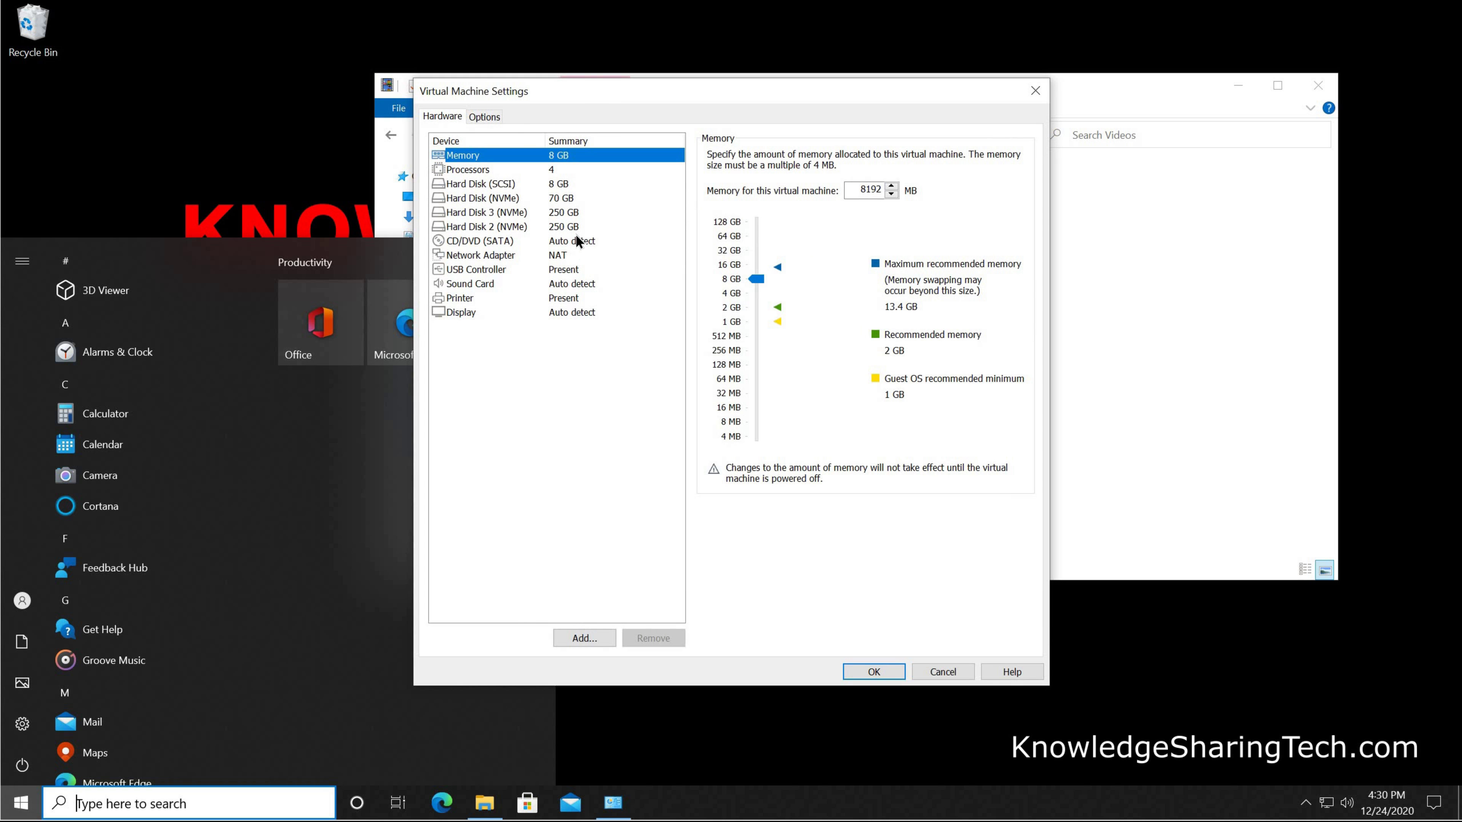
Step: Set up a new SATA virtual hard disk for the virtual machine, 250 GB in size and stored as a single file
click(583, 637)
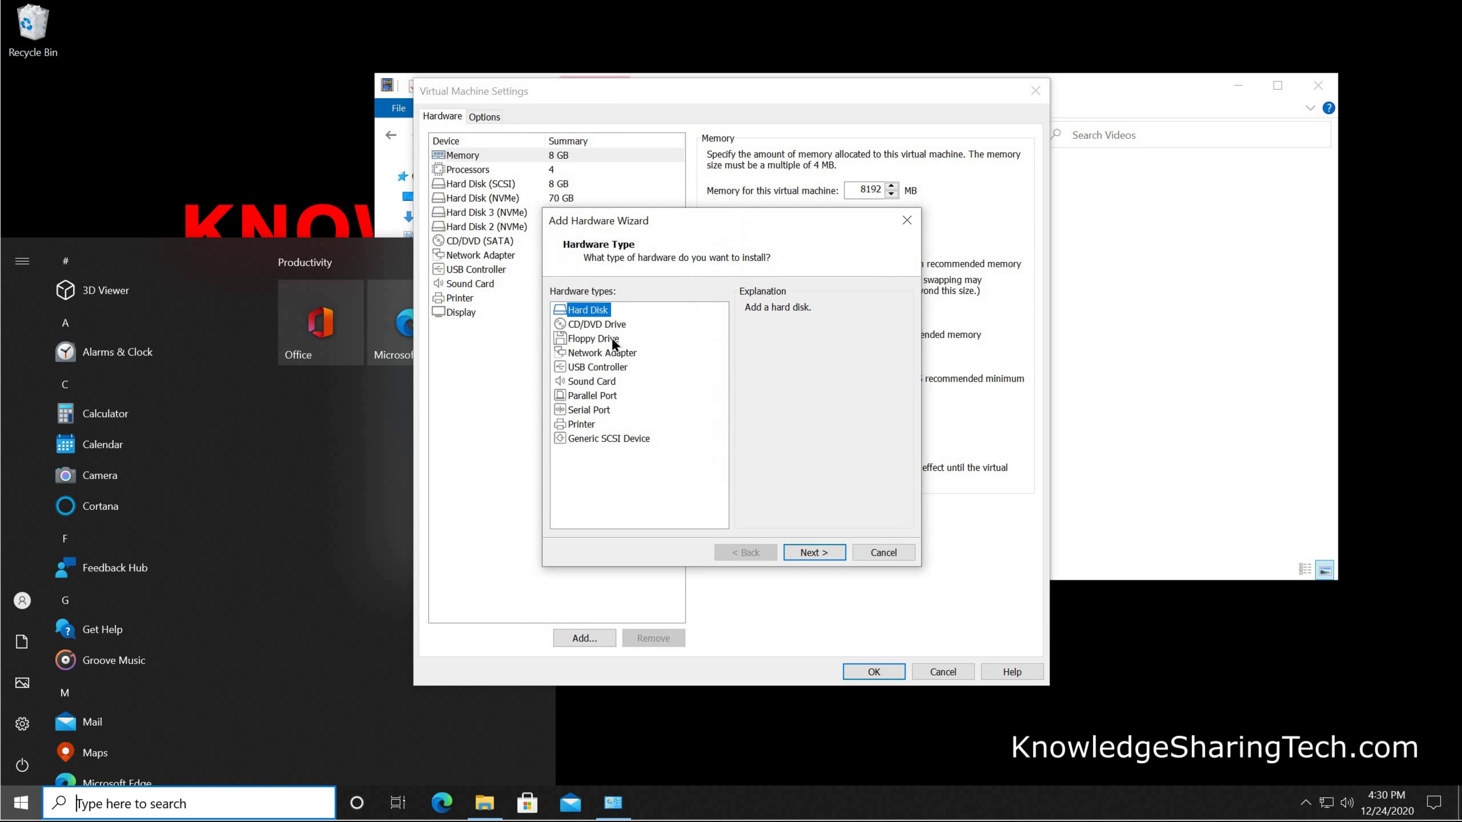
click(806, 551)
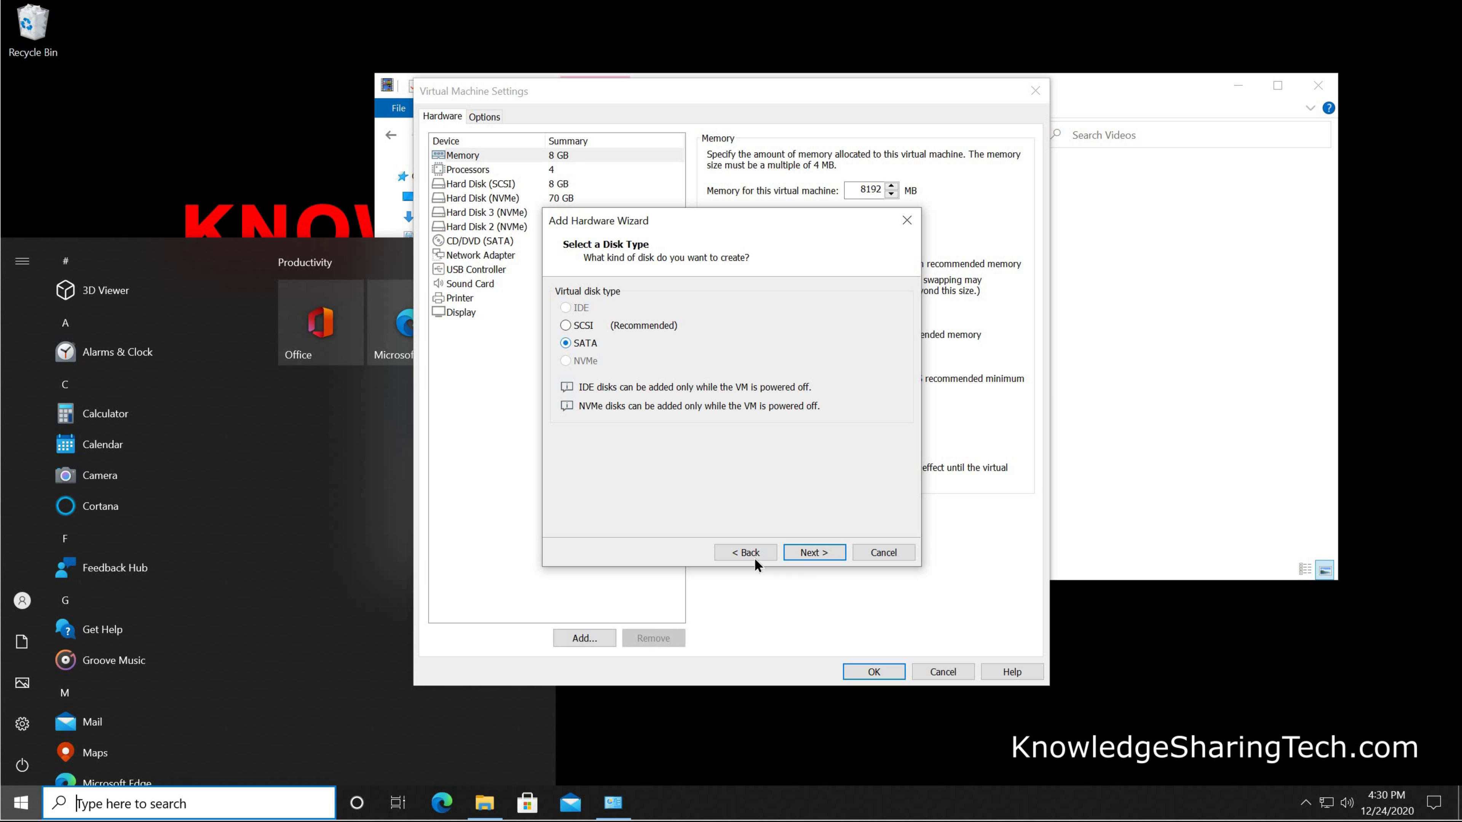
click(806, 551)
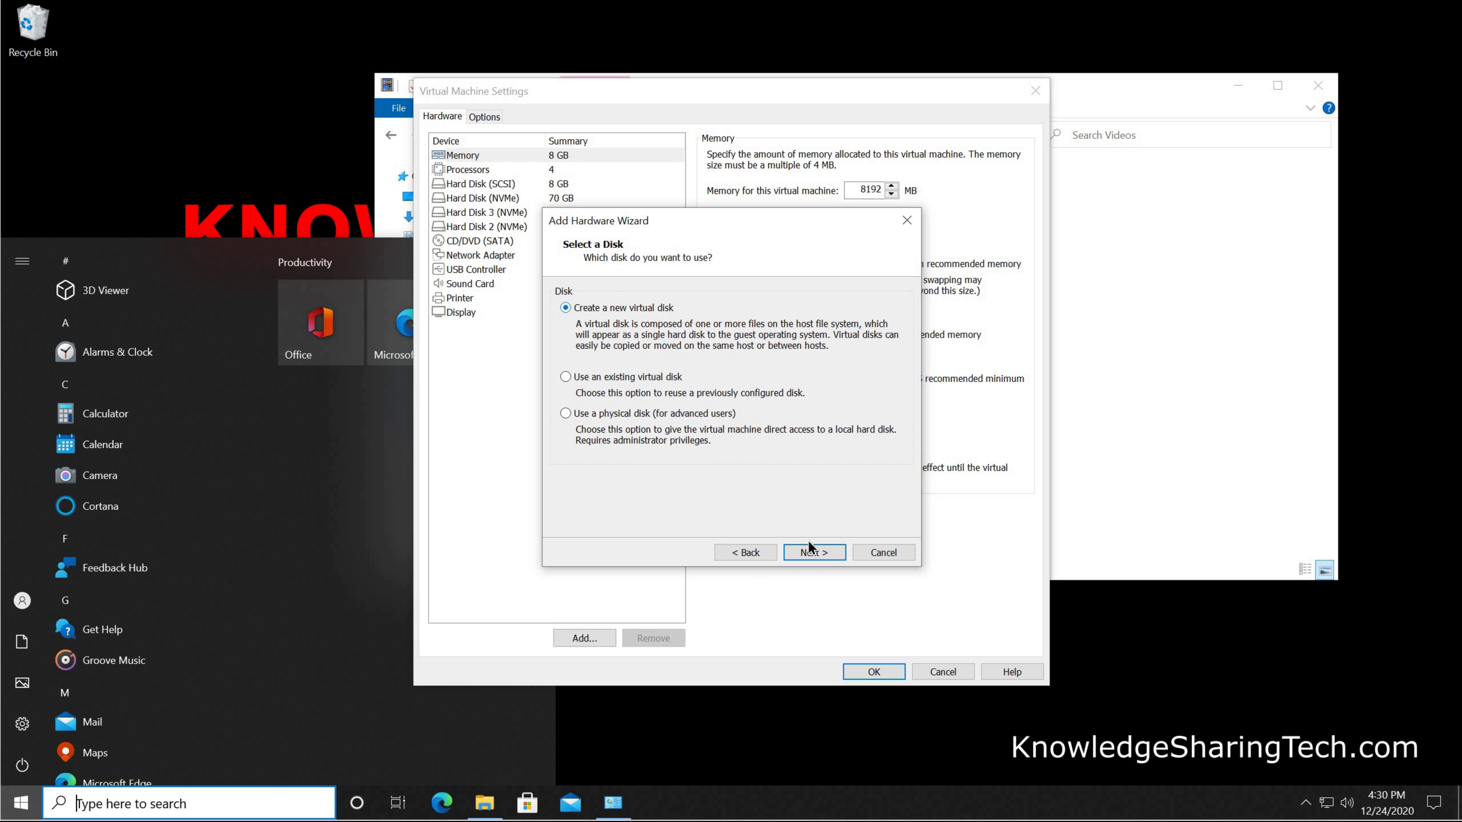
click(813, 553)
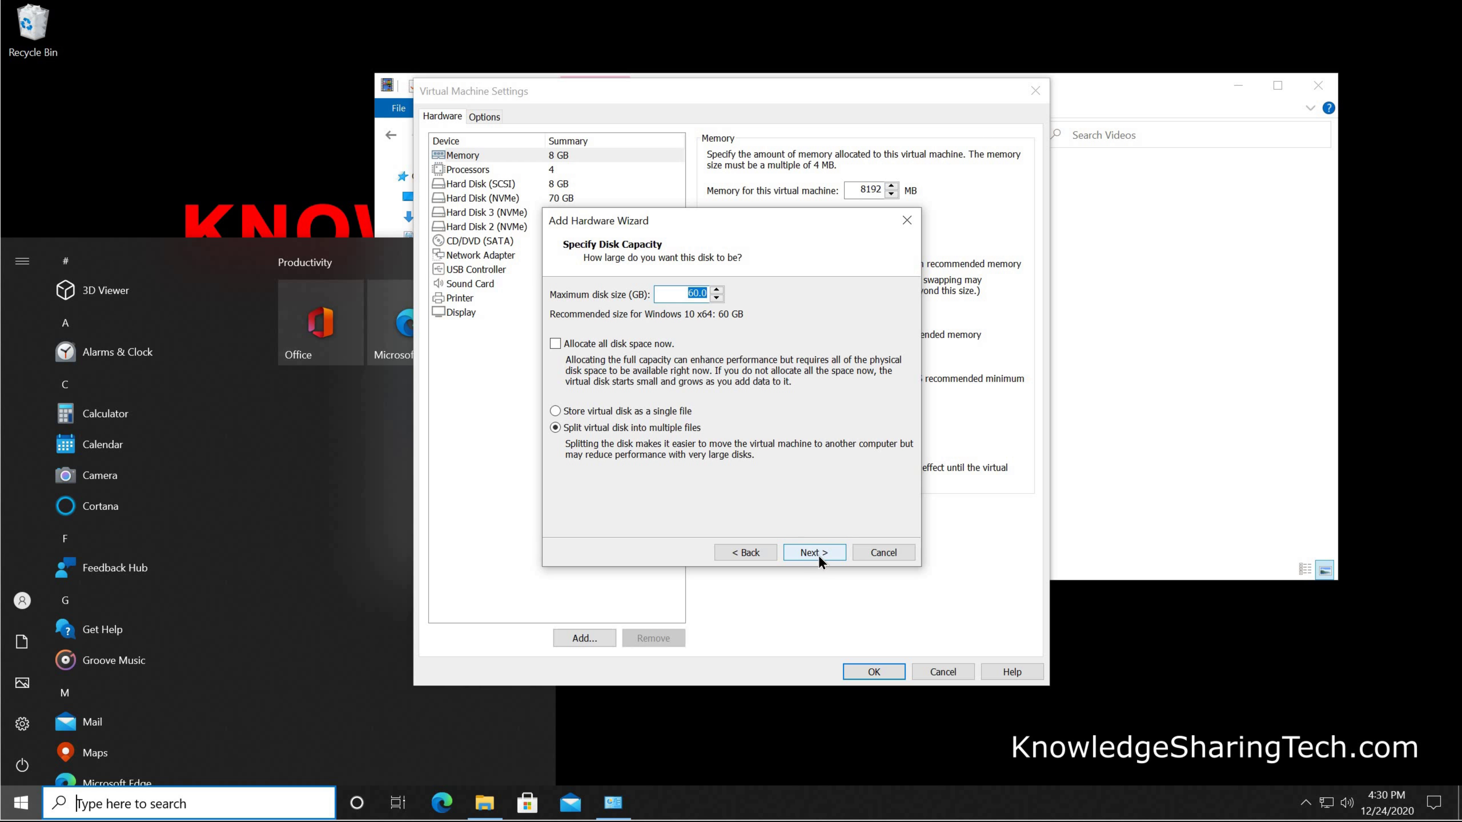
text(250)
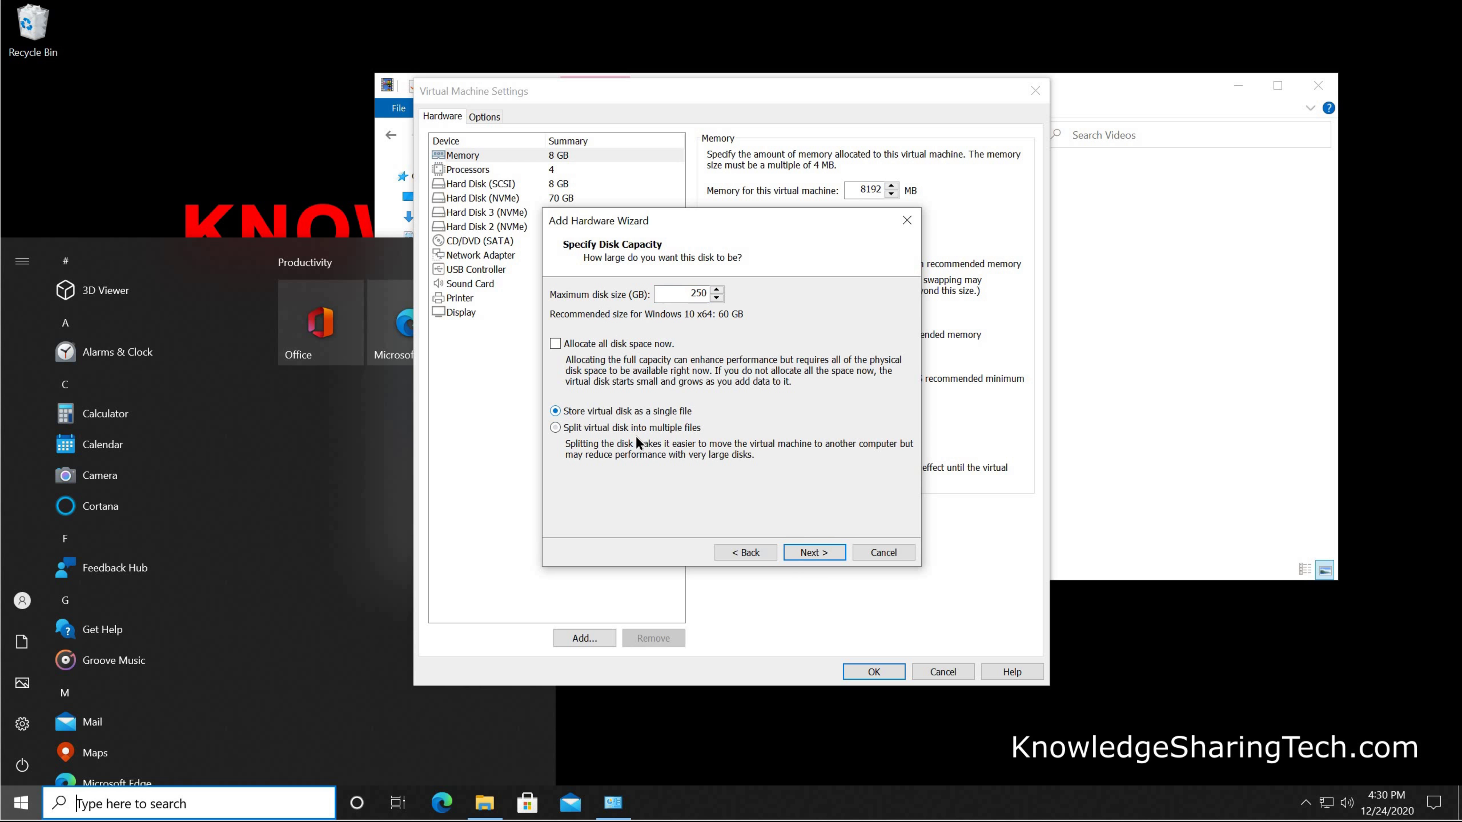
click(813, 552)
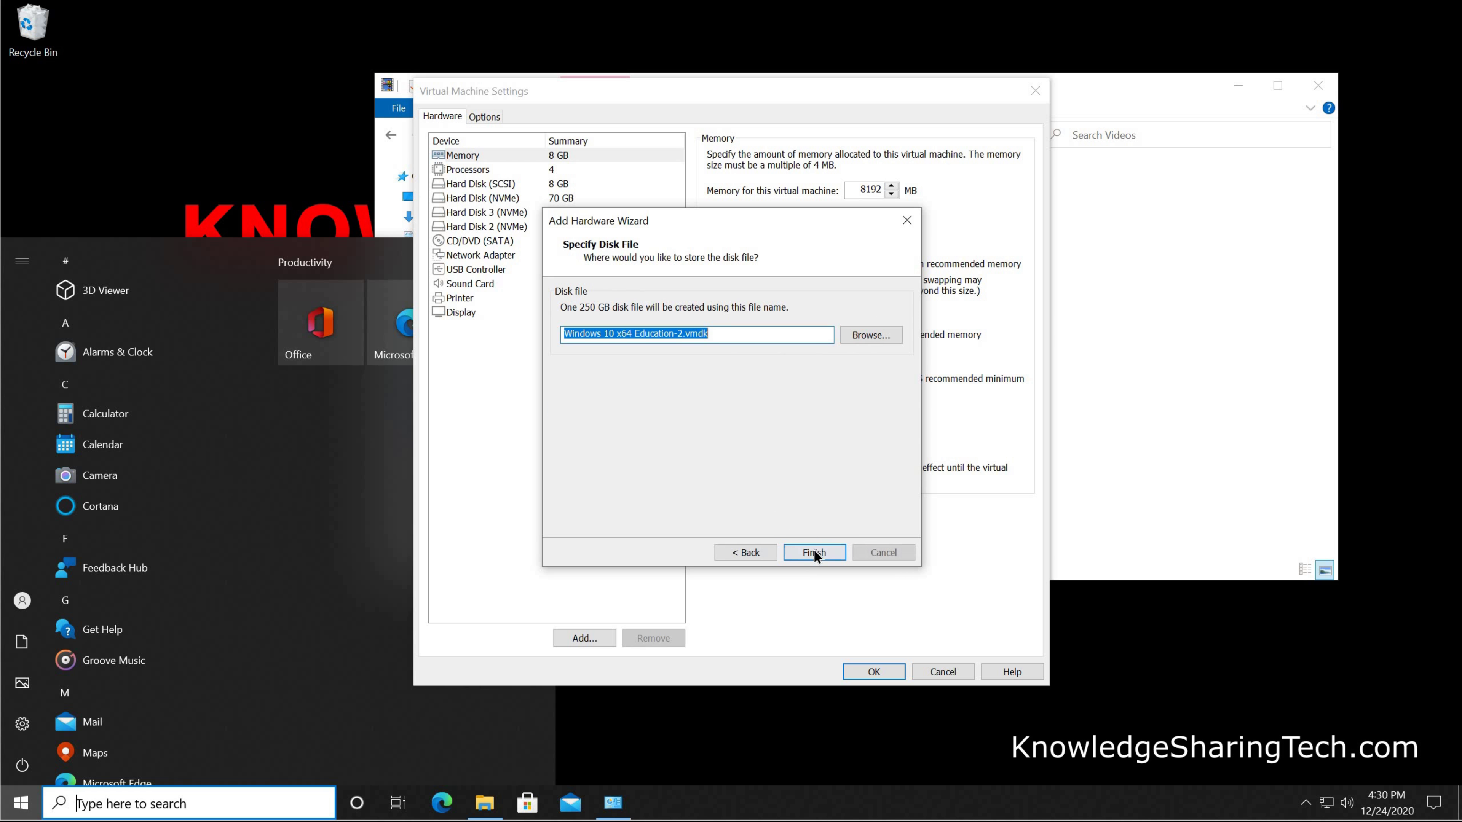
Step: Name the disk file Windows 10 x64 Education-bu-3vmdk.vmdk, finish adding the disk and save the virtual machine settings
click(680, 336)
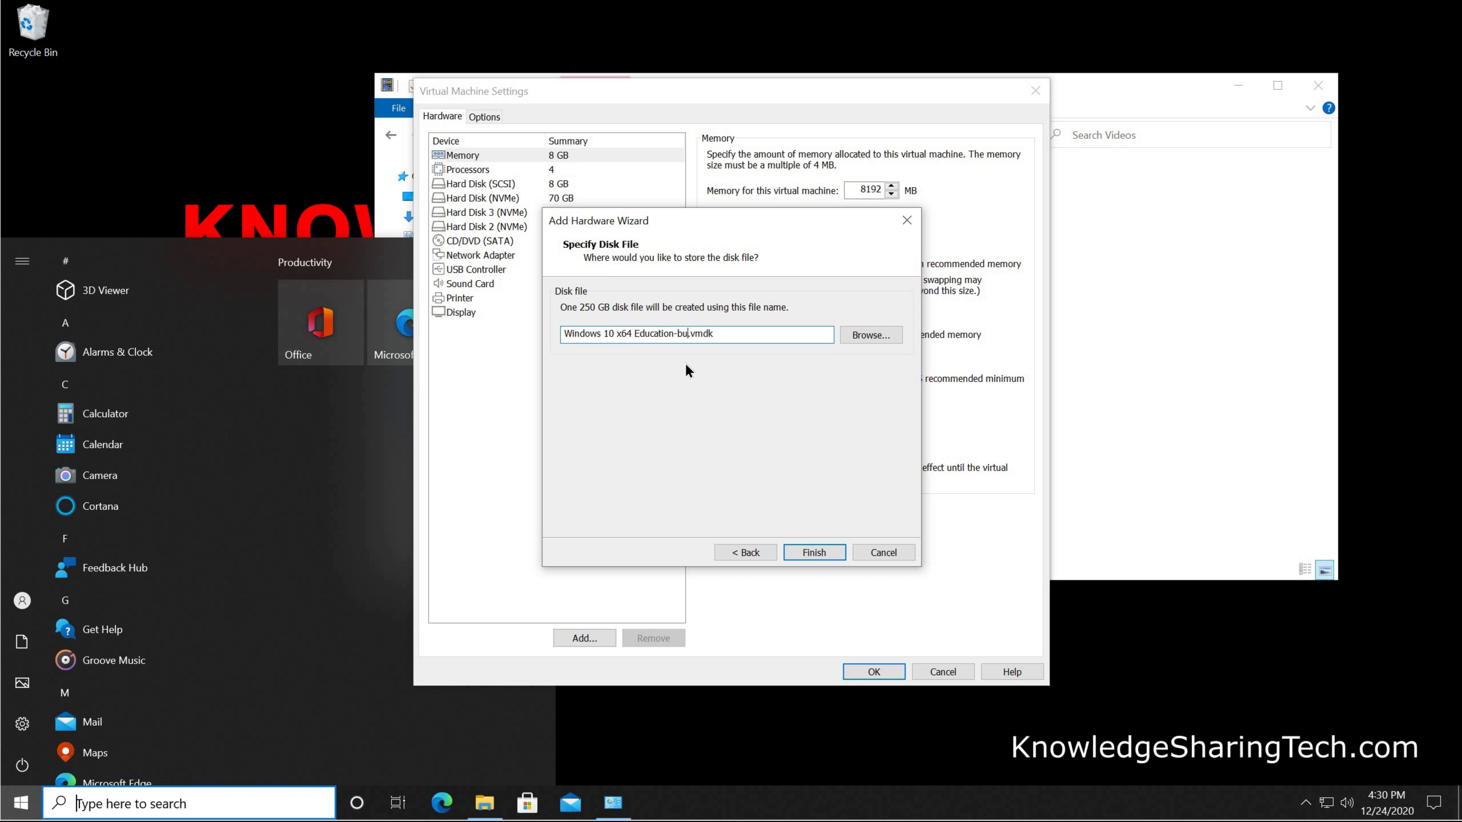
key(Delete)
text(3)
text(-)
click(807, 551)
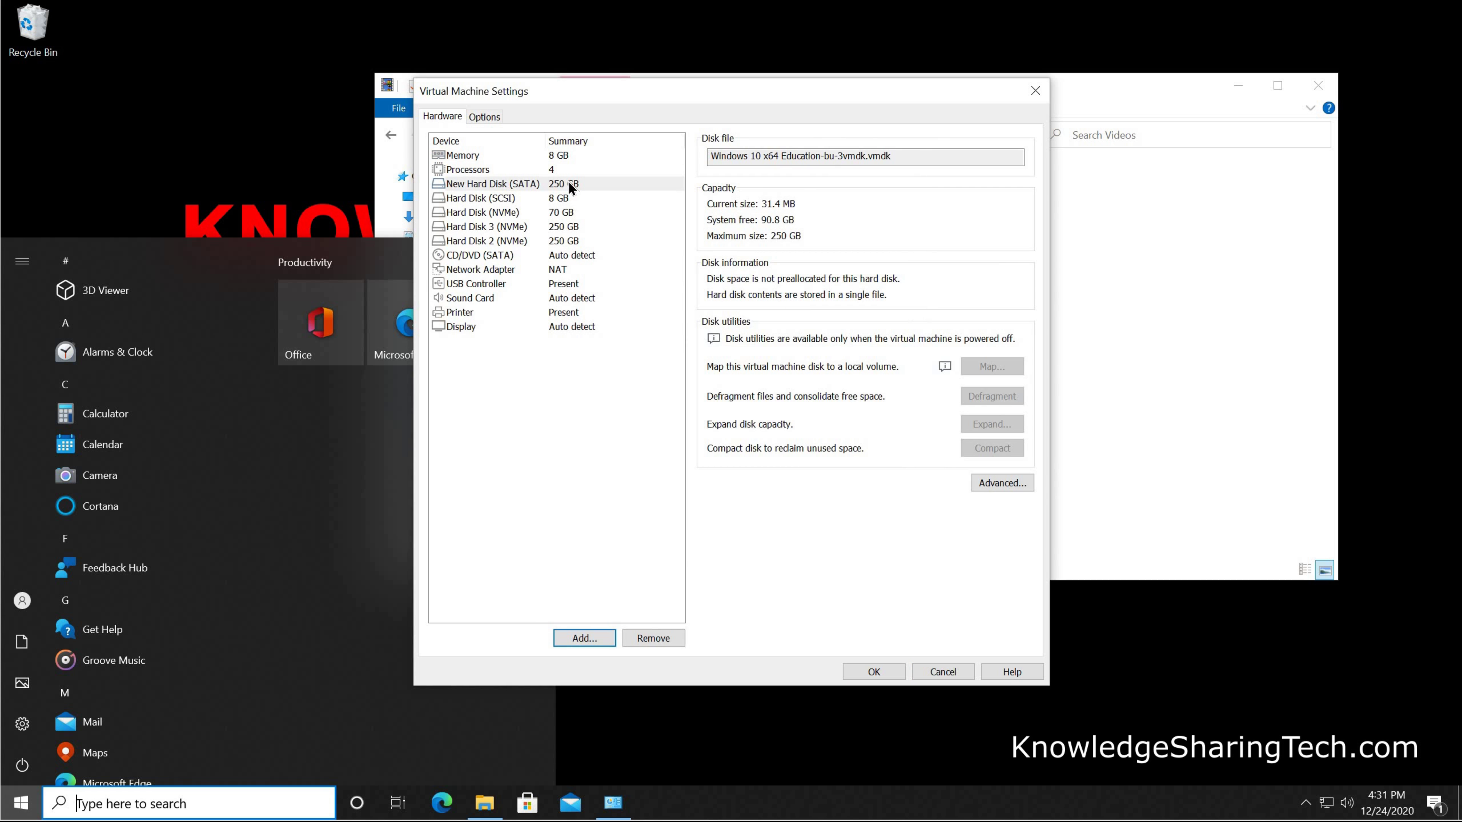
click(873, 672)
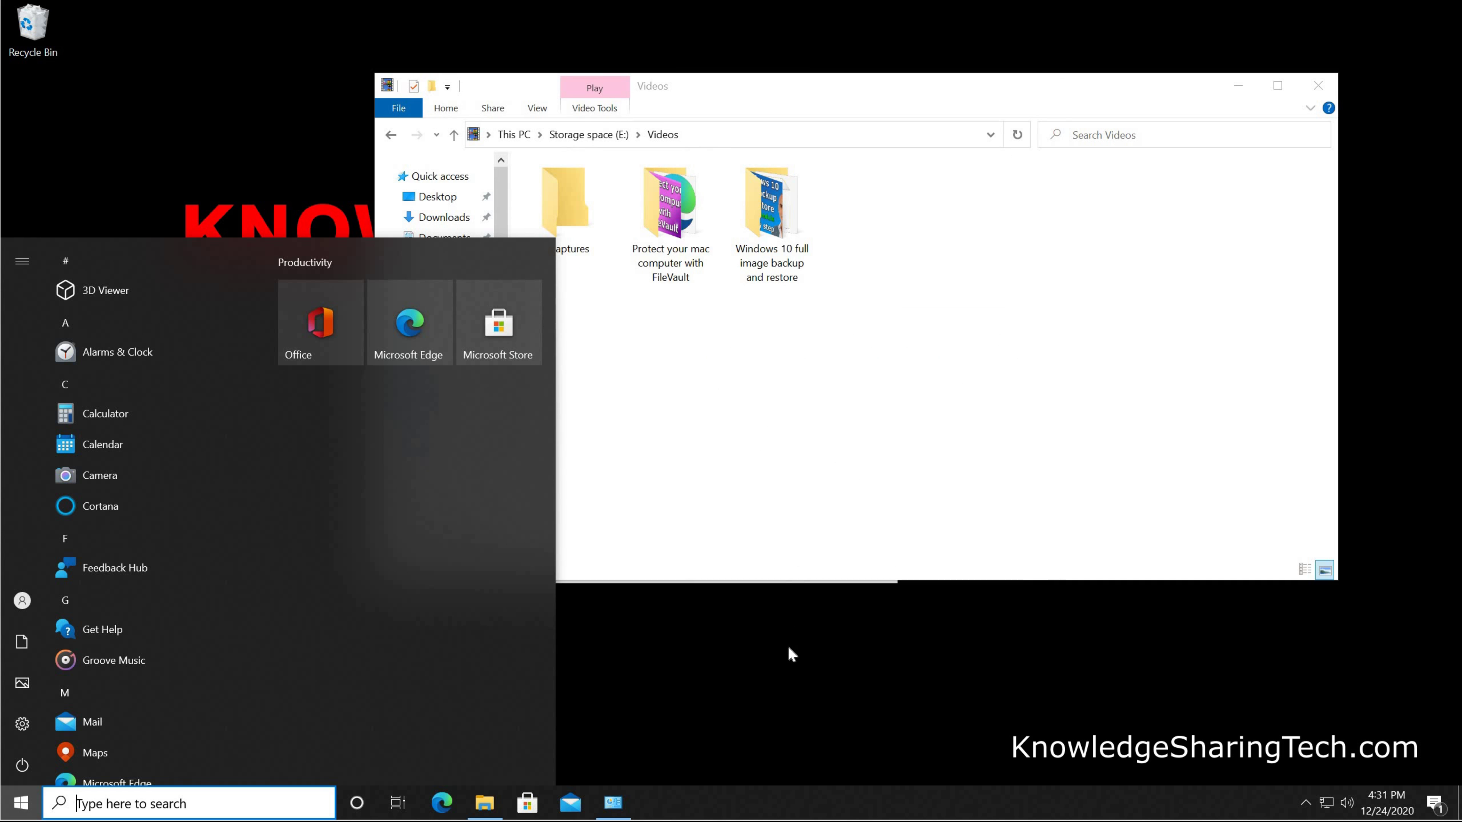
Step: Search Windows for "disk" and open the Create and format hard disk partitions tool
click(785, 645)
click(238, 806)
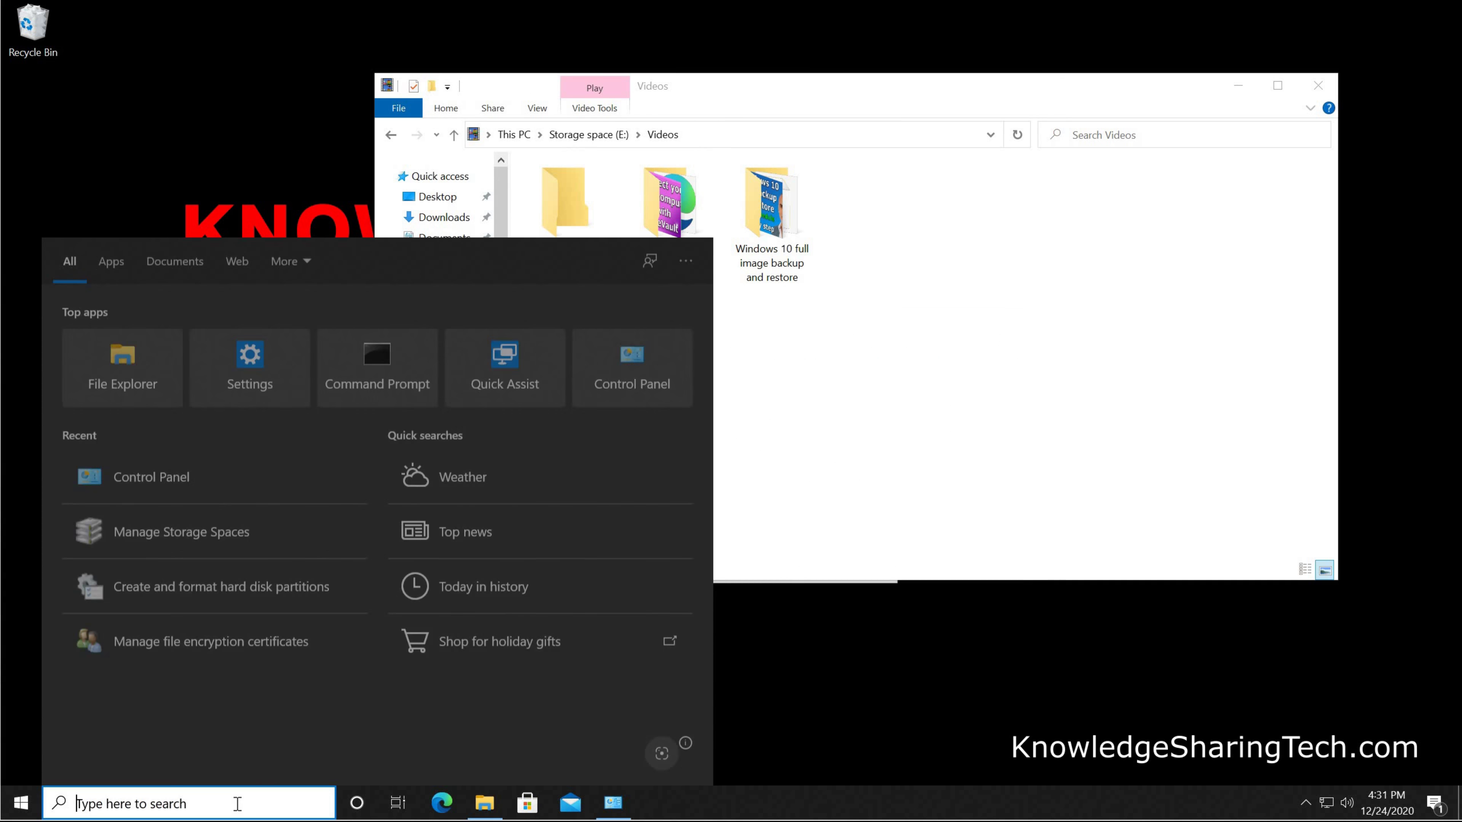
text(diskm)
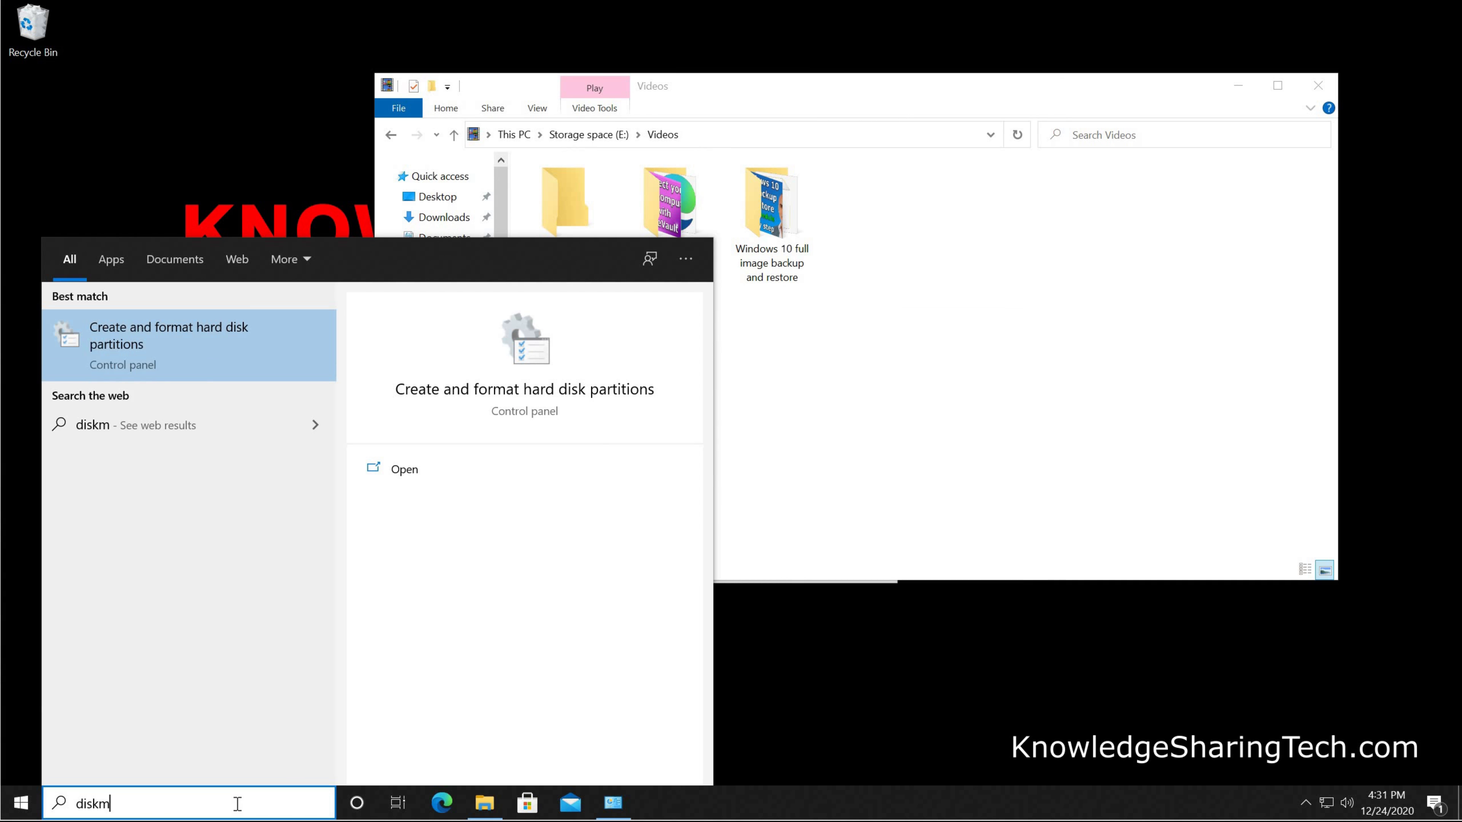
key(BackSpace)
key(Return)
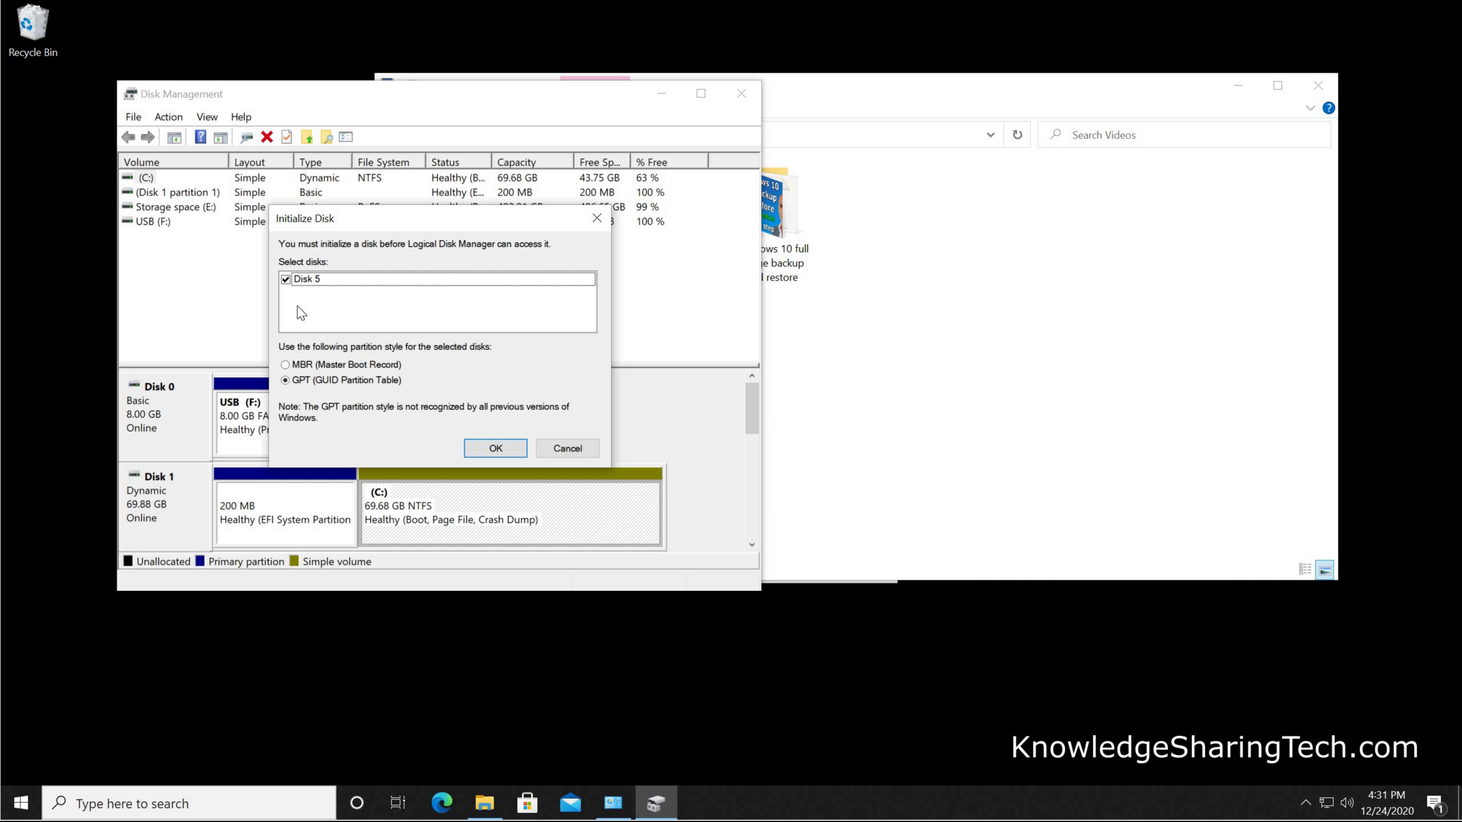
Step: Initialize Disk 5 with the GPT partition style, check it in the disk list, and minimize the open windows
click(493, 448)
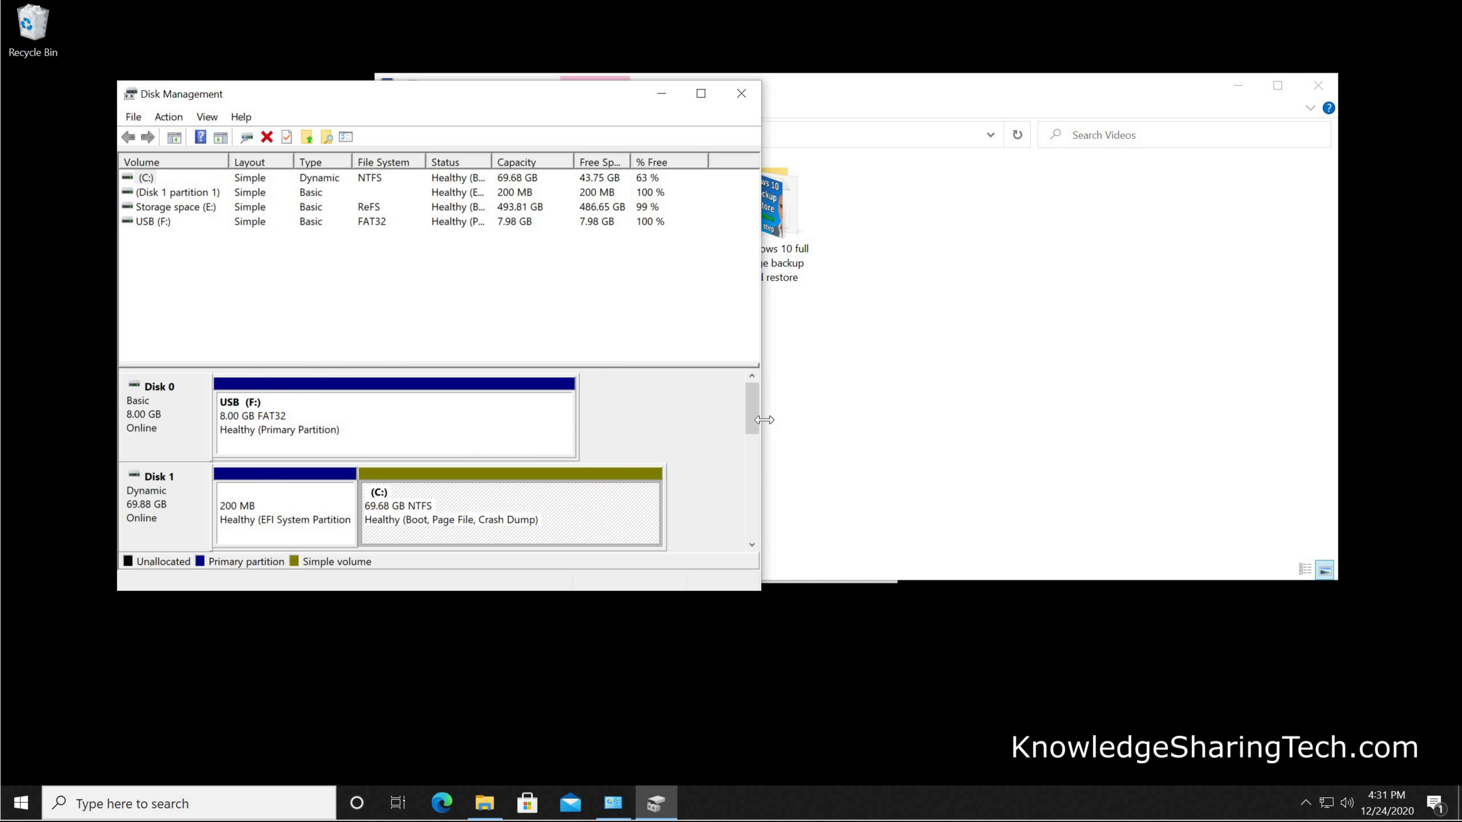
scroll(753, 429, down, 6)
scroll(765, 460, up, 1)
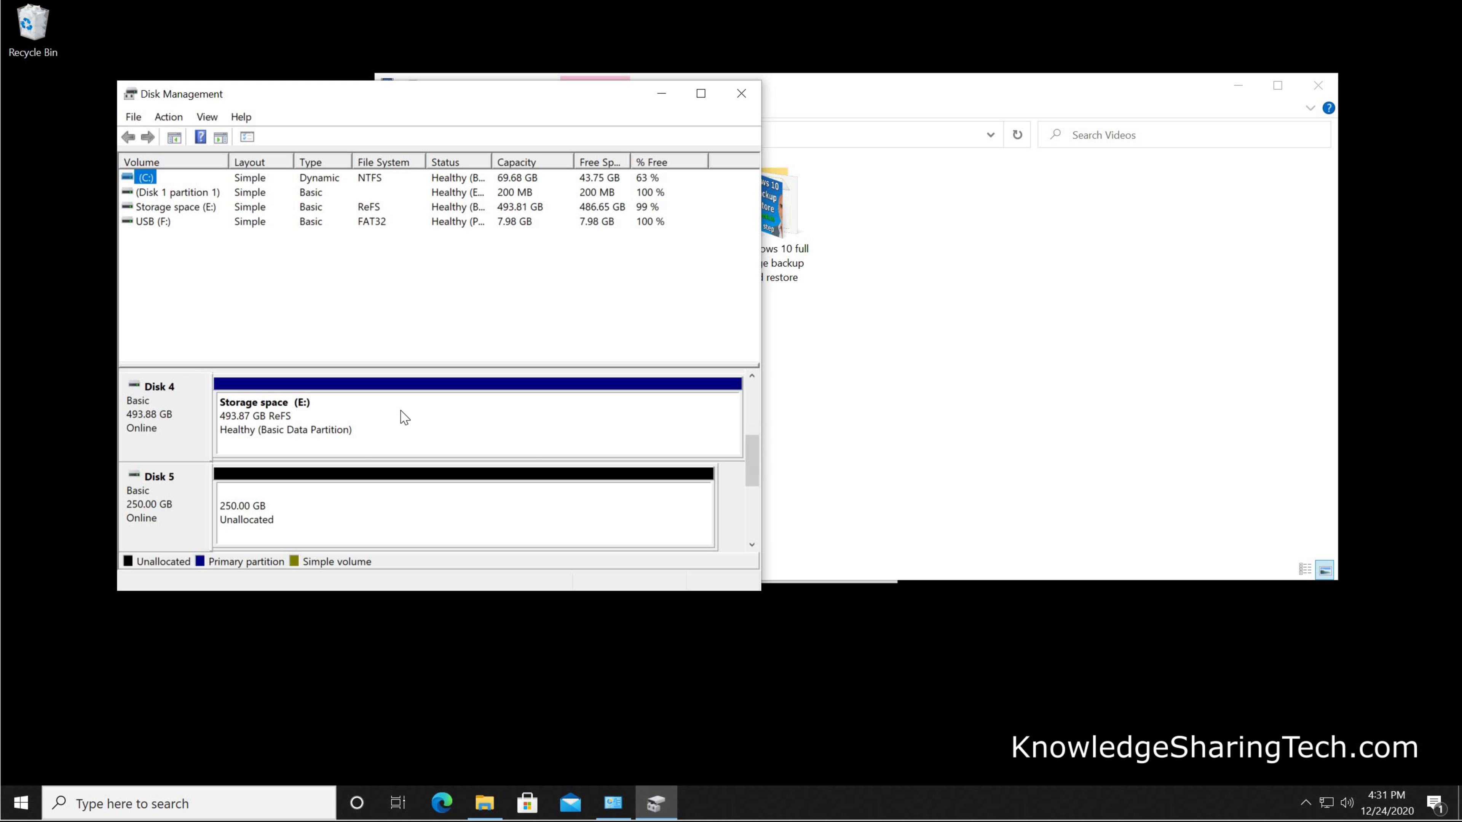
click(661, 95)
click(1239, 91)
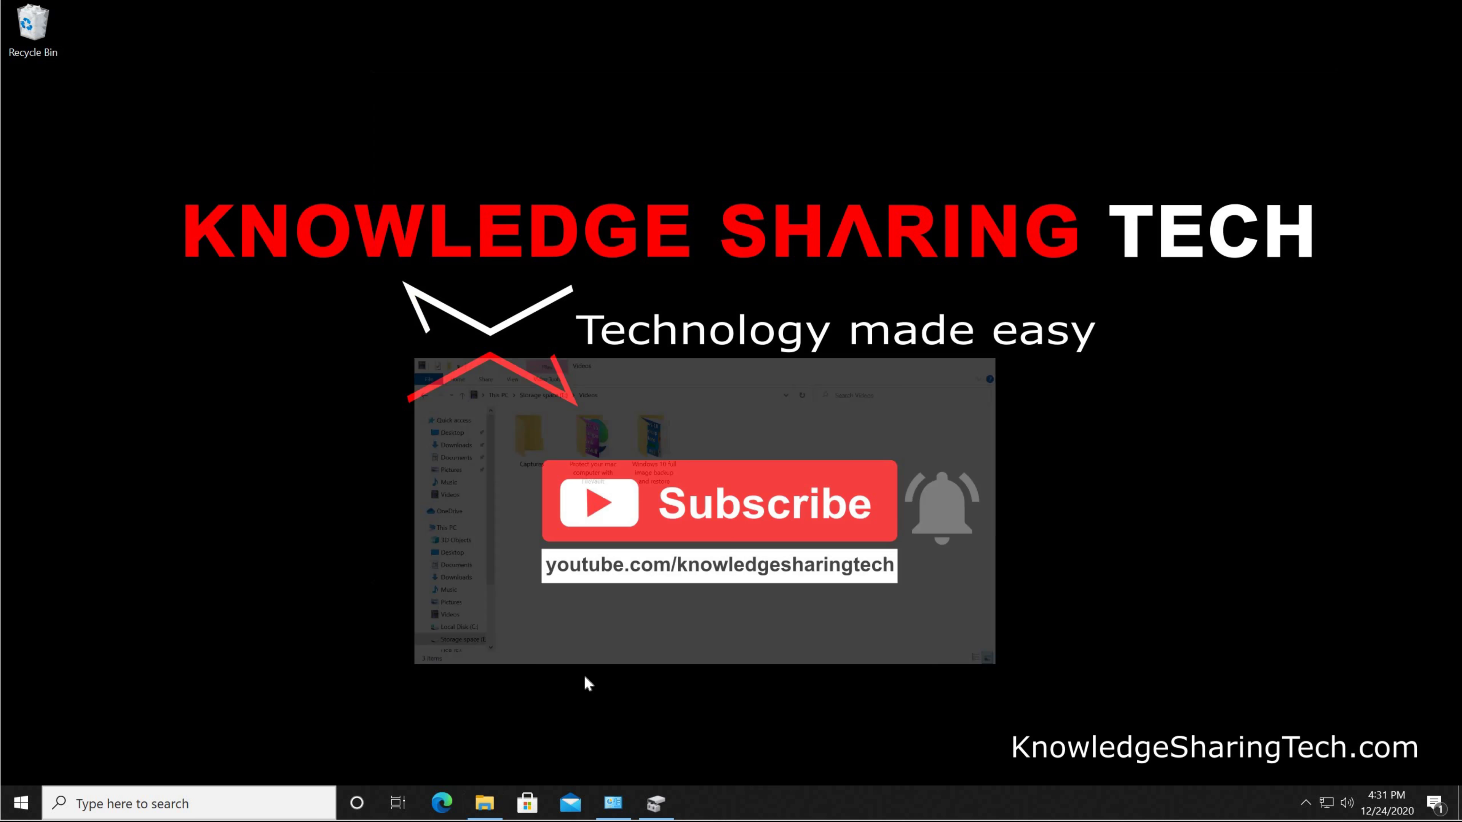
Step: Find Control Panel through Windows search and open the Storage Spaces management page
click(242, 802)
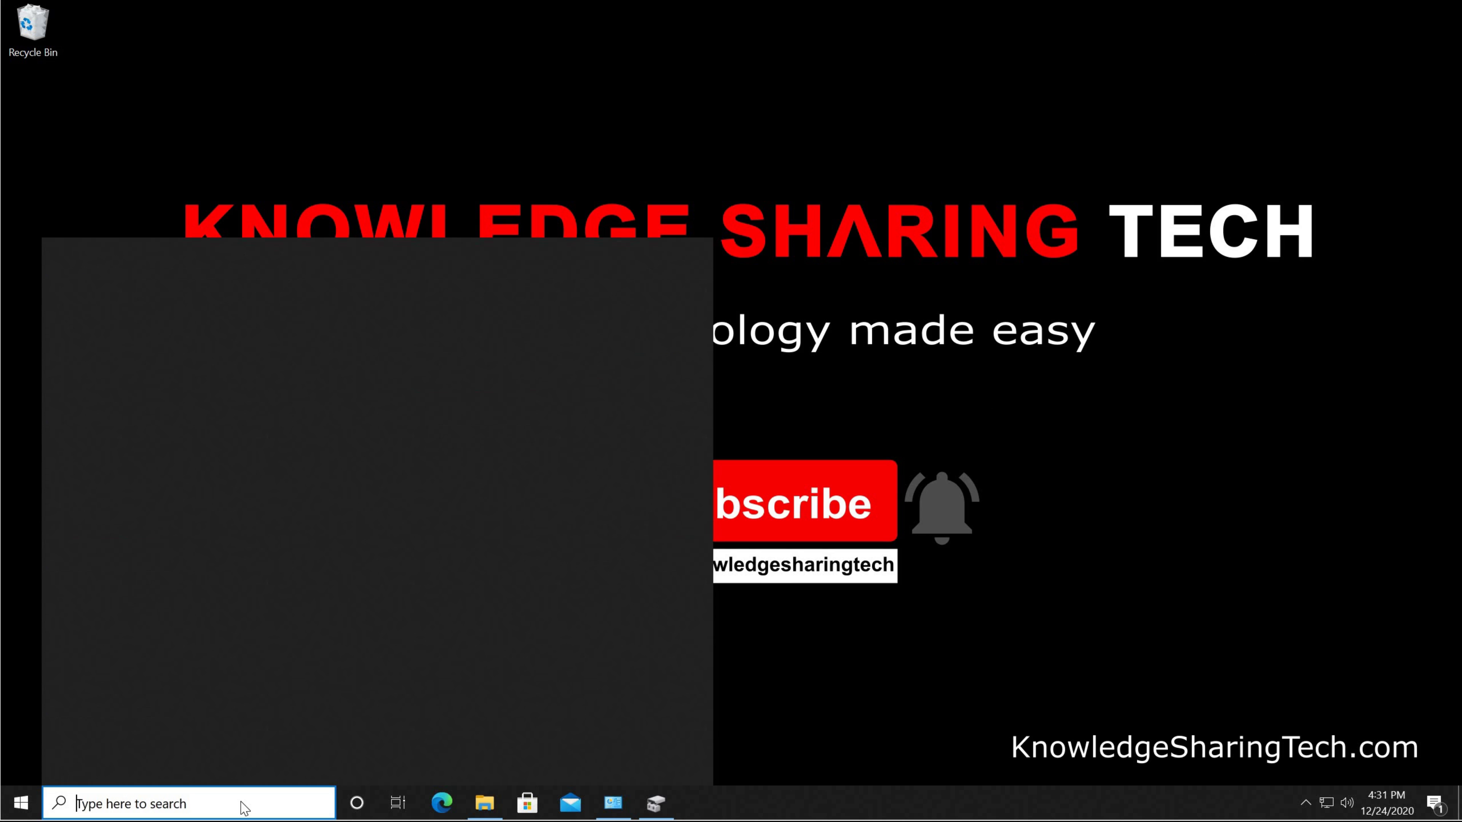
text(control)
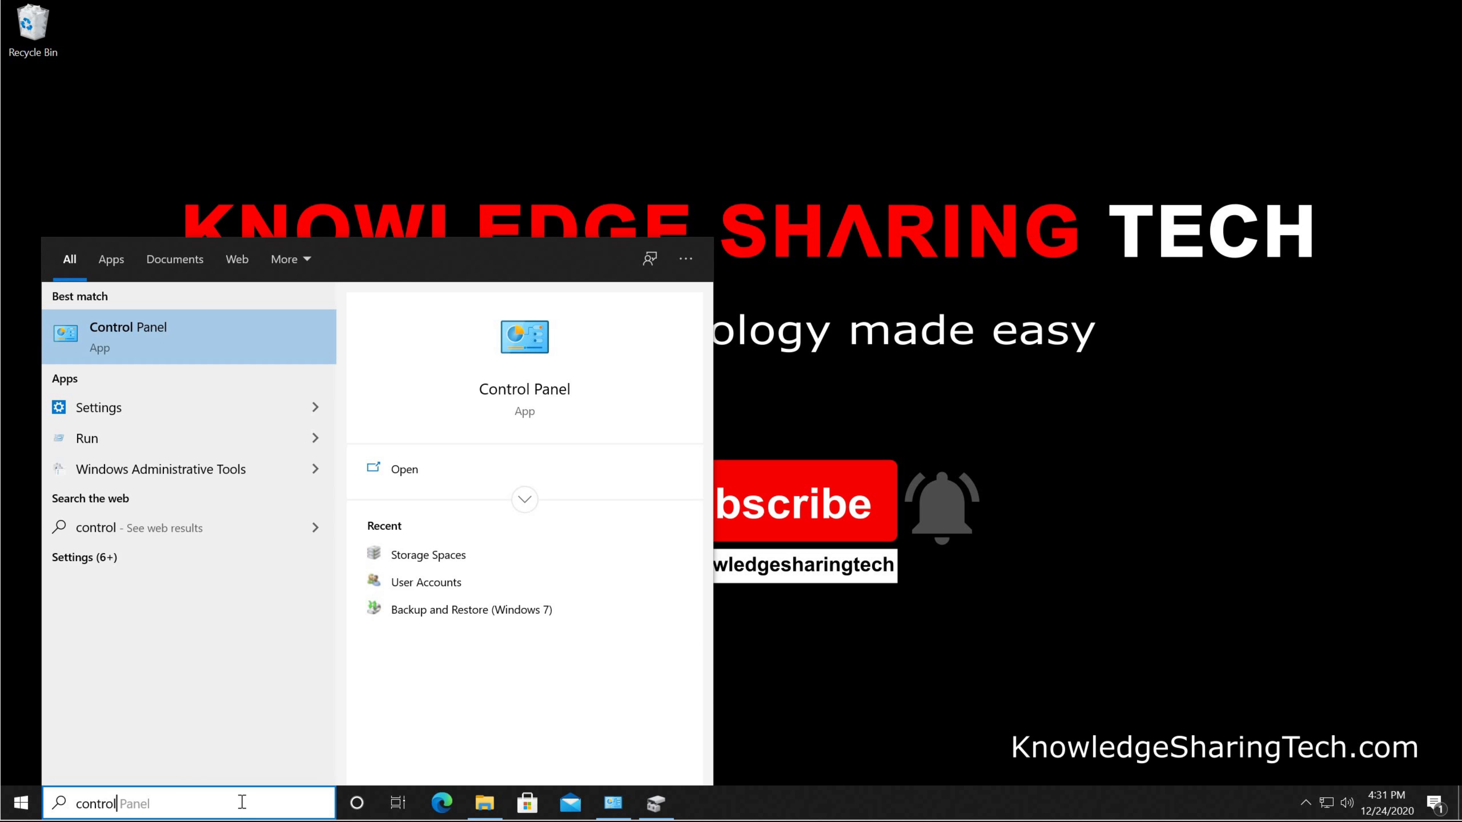
key(Return)
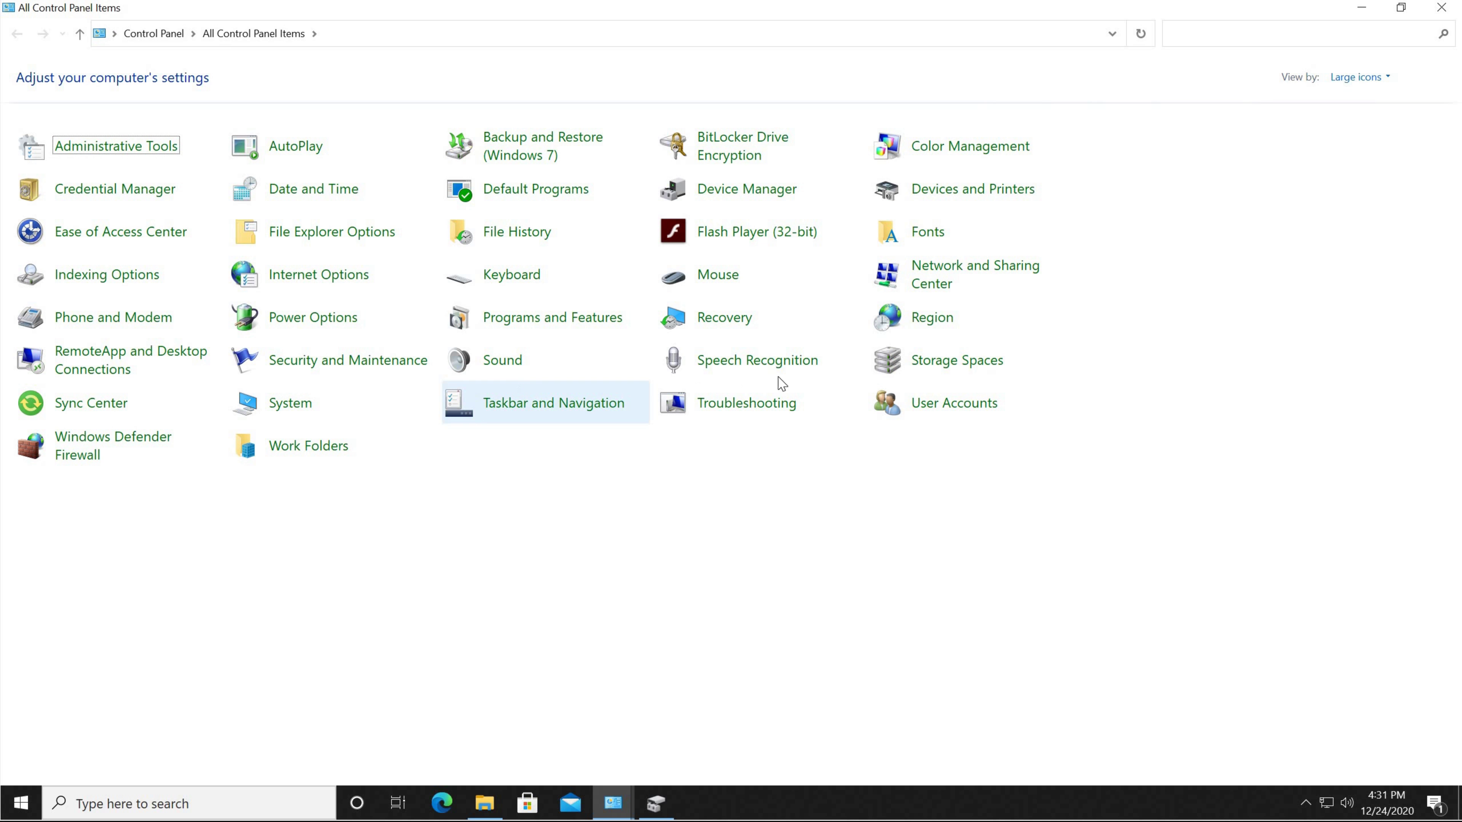
click(927, 369)
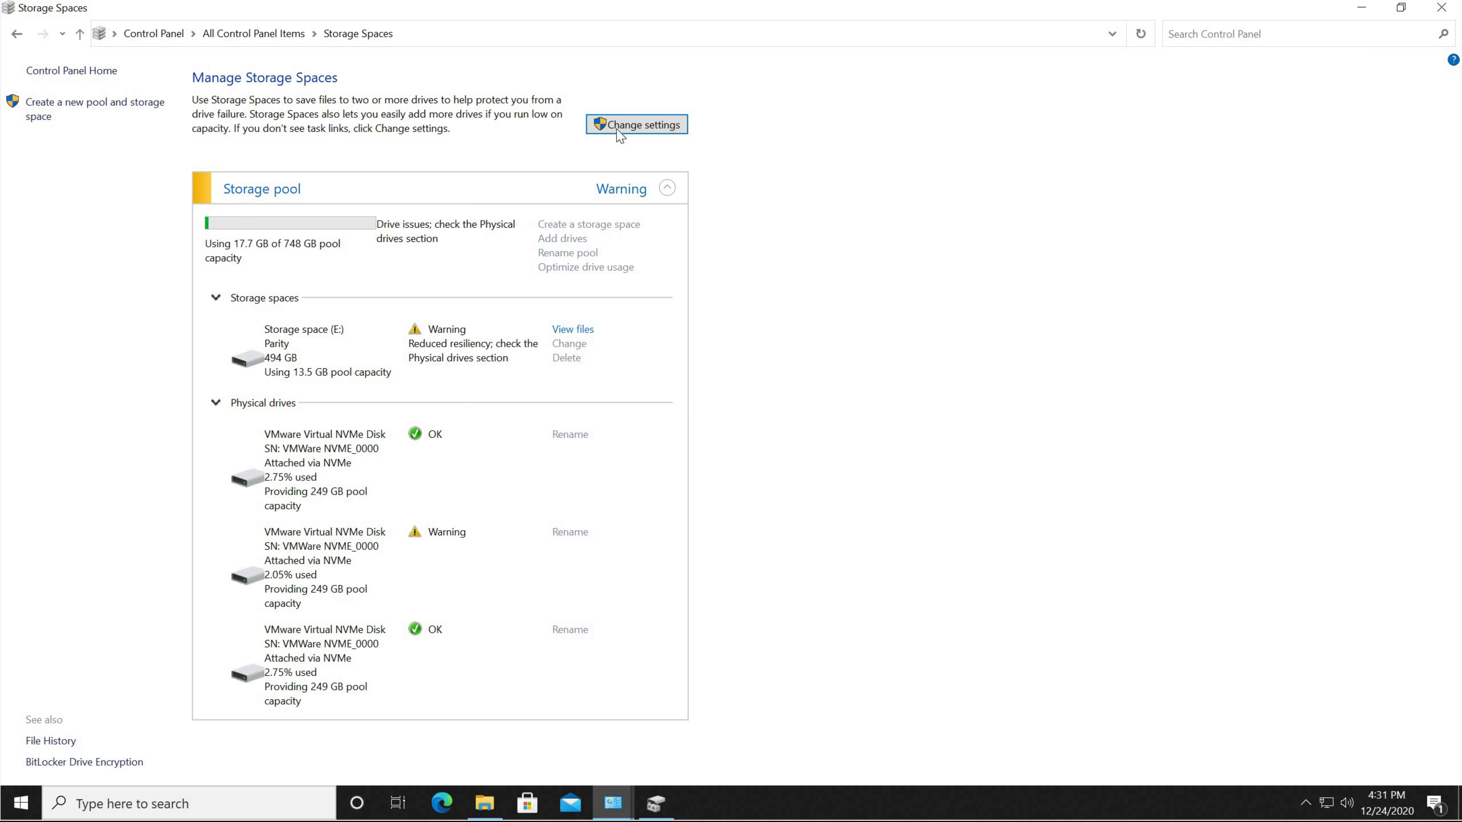
Step: Authorize changes to Storage Spaces and add the unformatted 250 GB SATA Disk 5 to the pool with drive usage optimization enabled
click(678, 127)
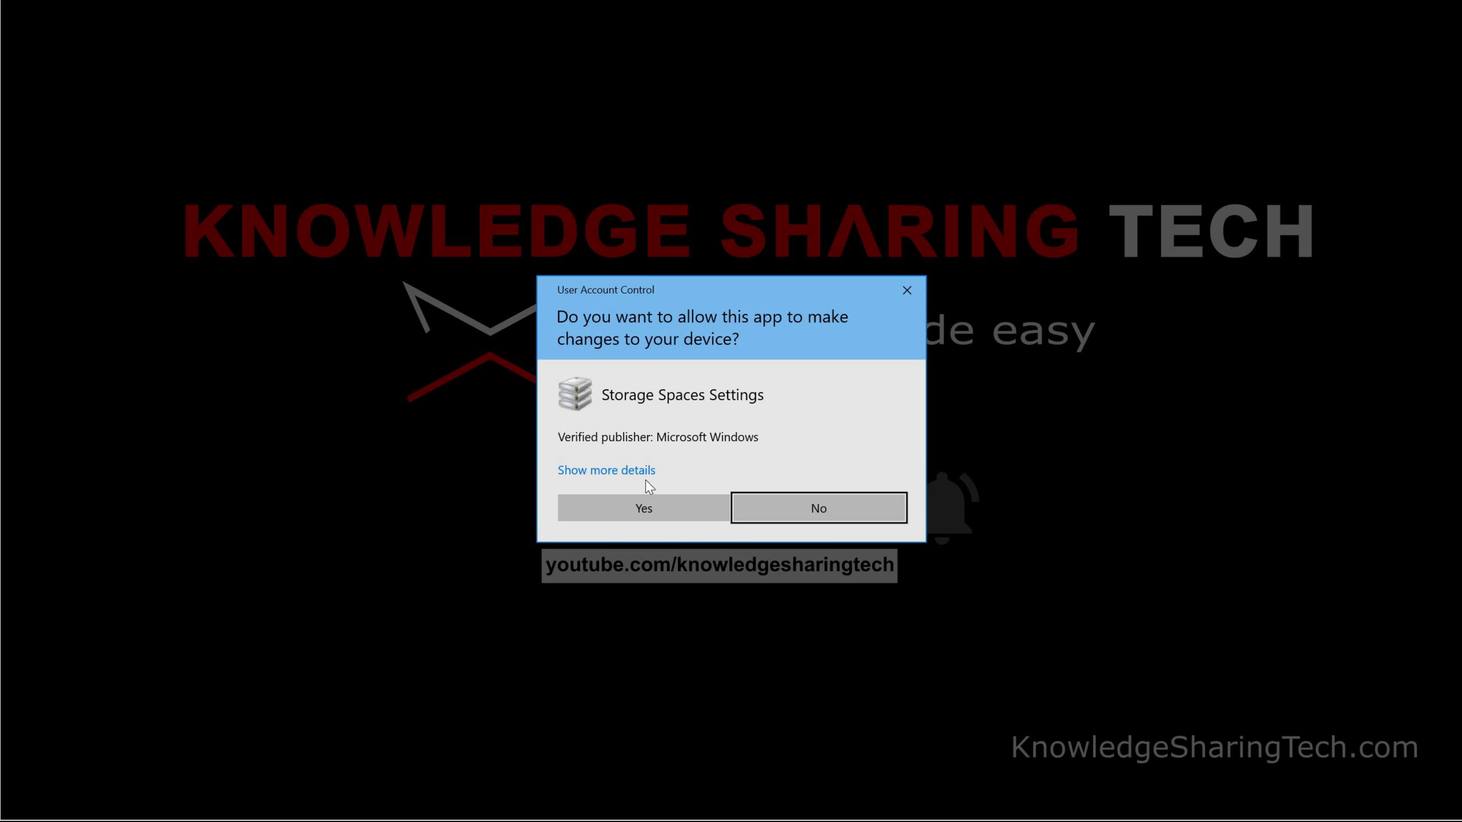
click(644, 509)
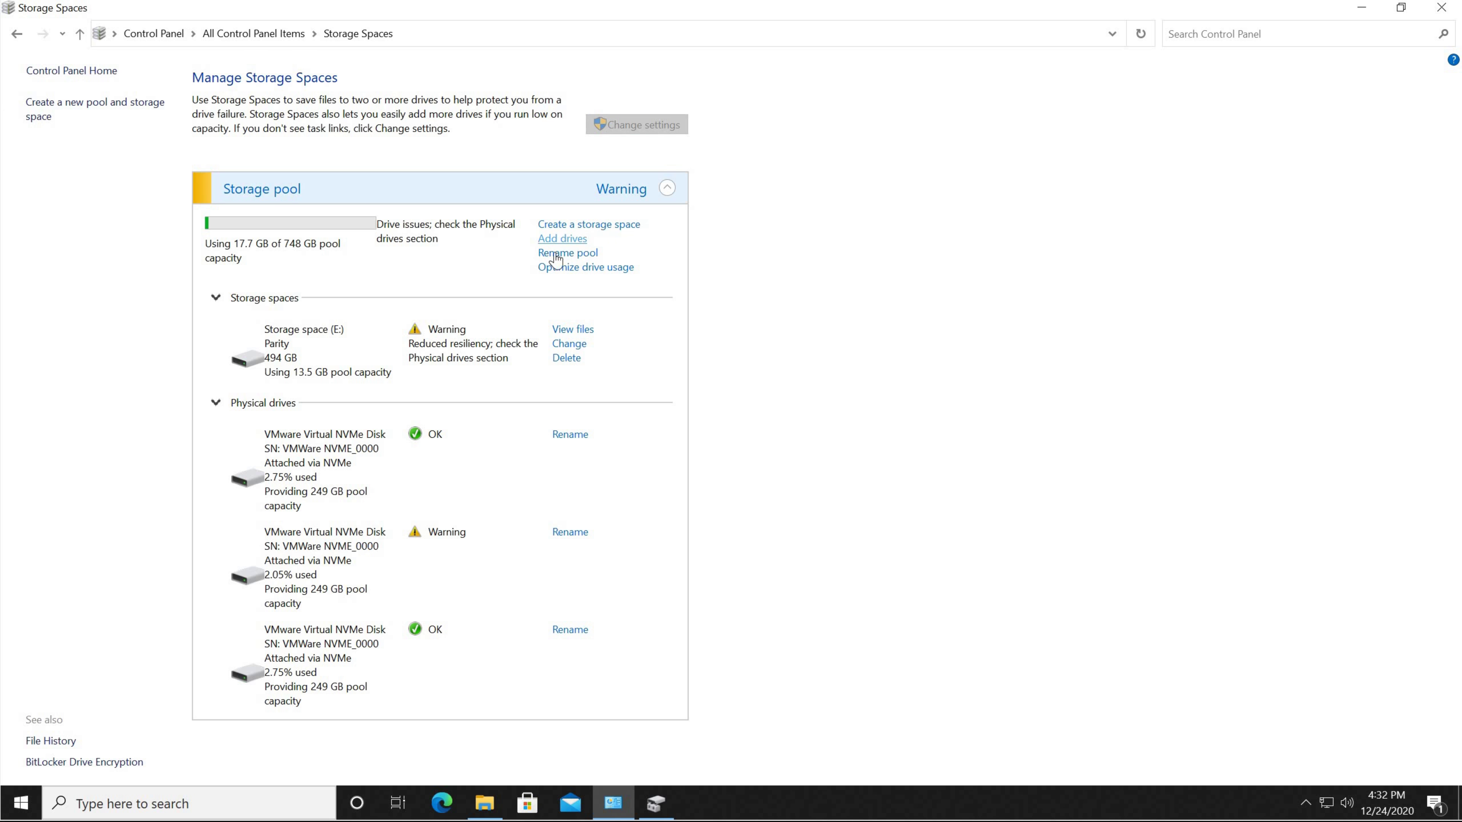
click(577, 239)
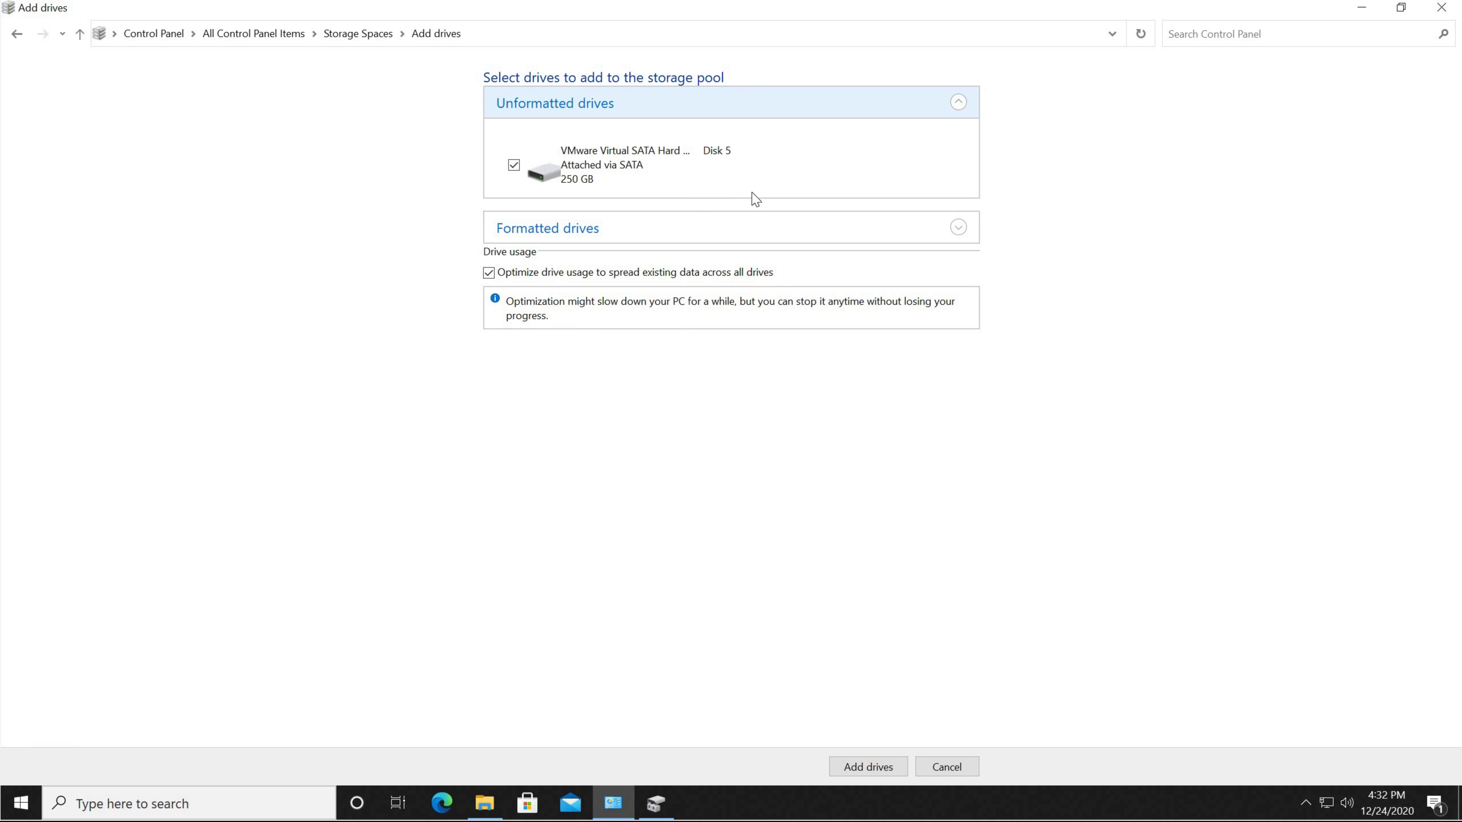
click(882, 767)
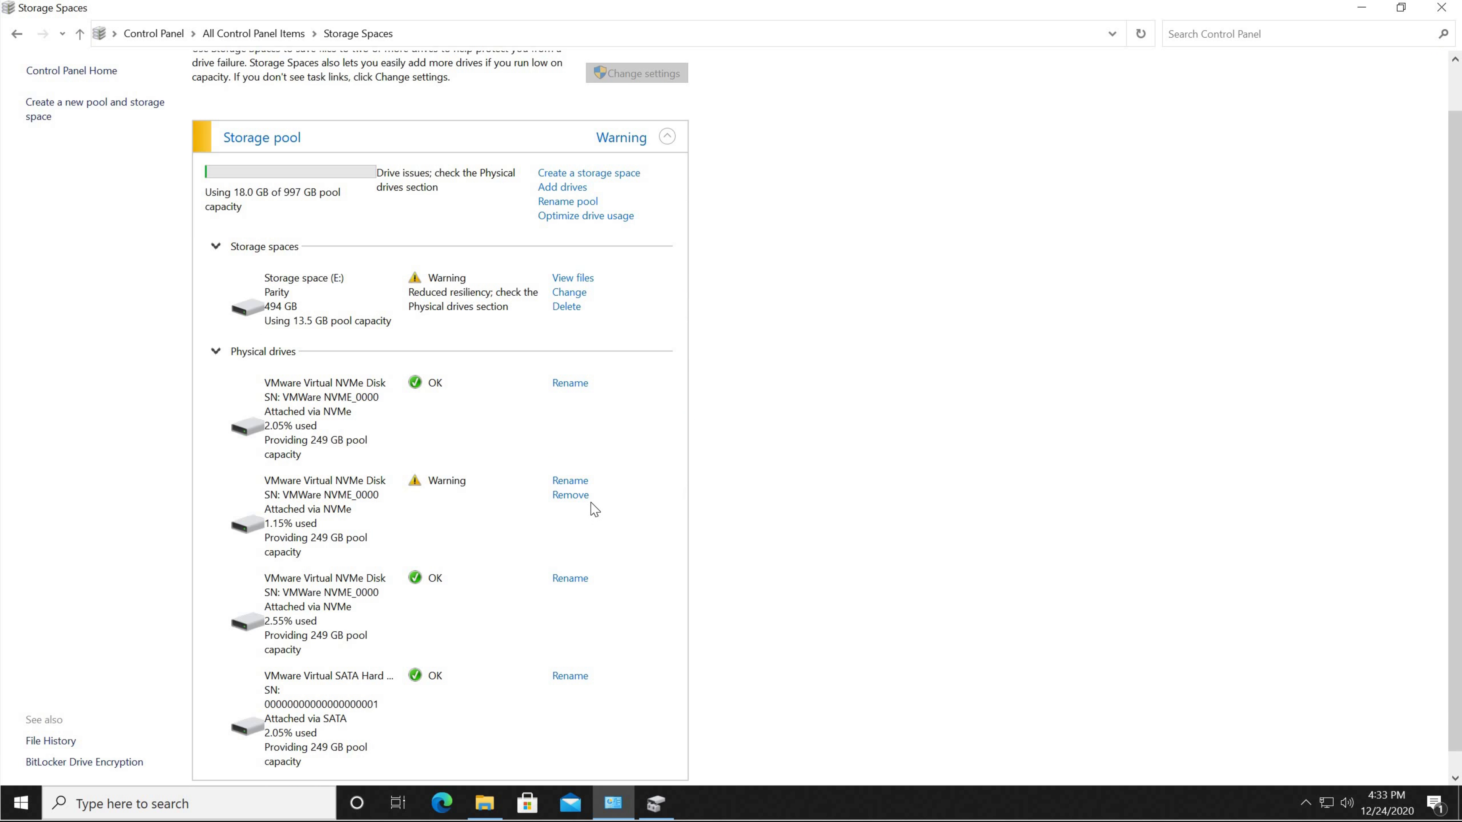
Step: Try to remove the NVMe drive marked with a warning from the pool and read the details of the result
click(570, 496)
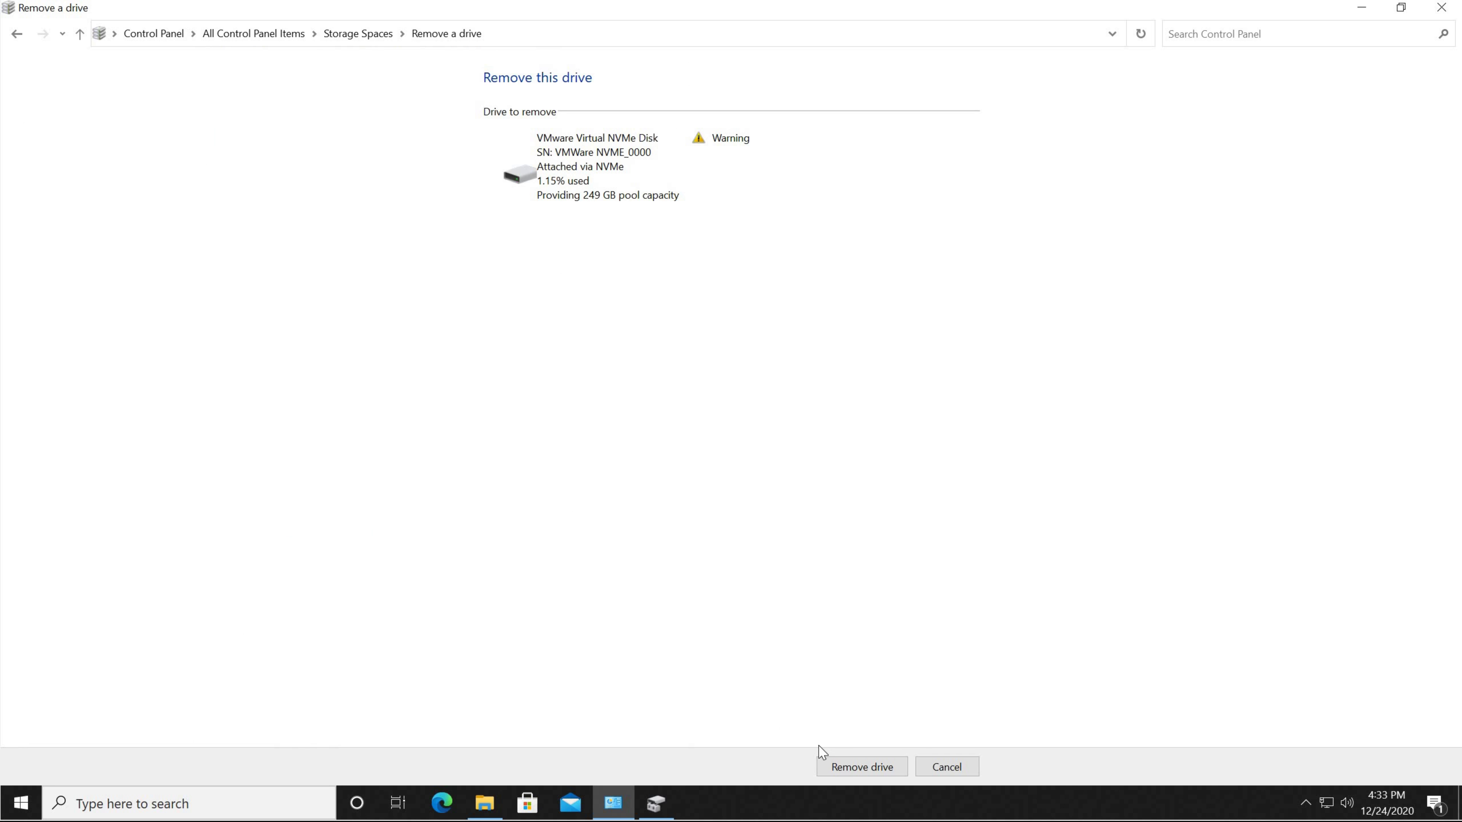
click(860, 769)
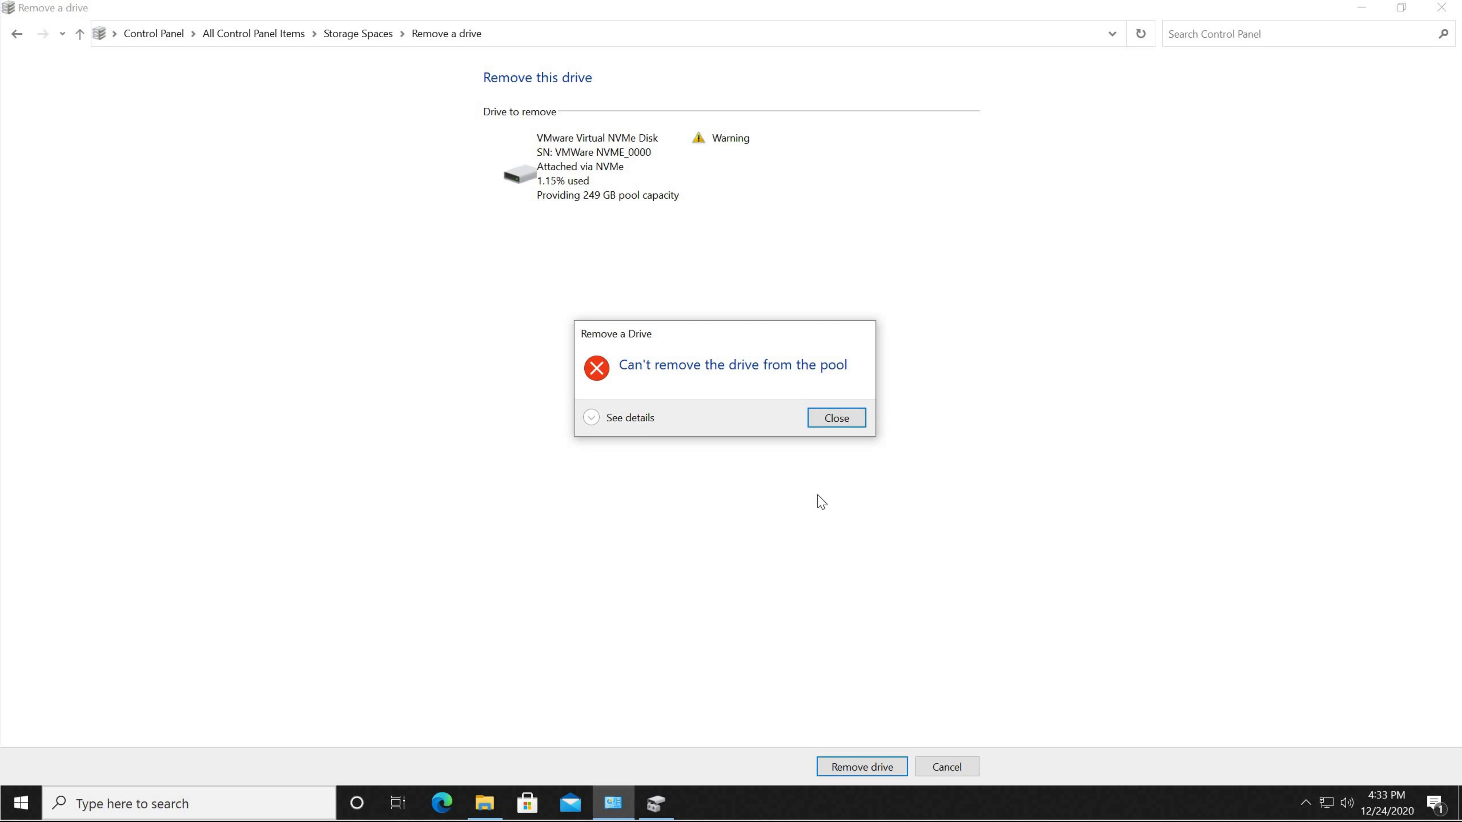
click(592, 418)
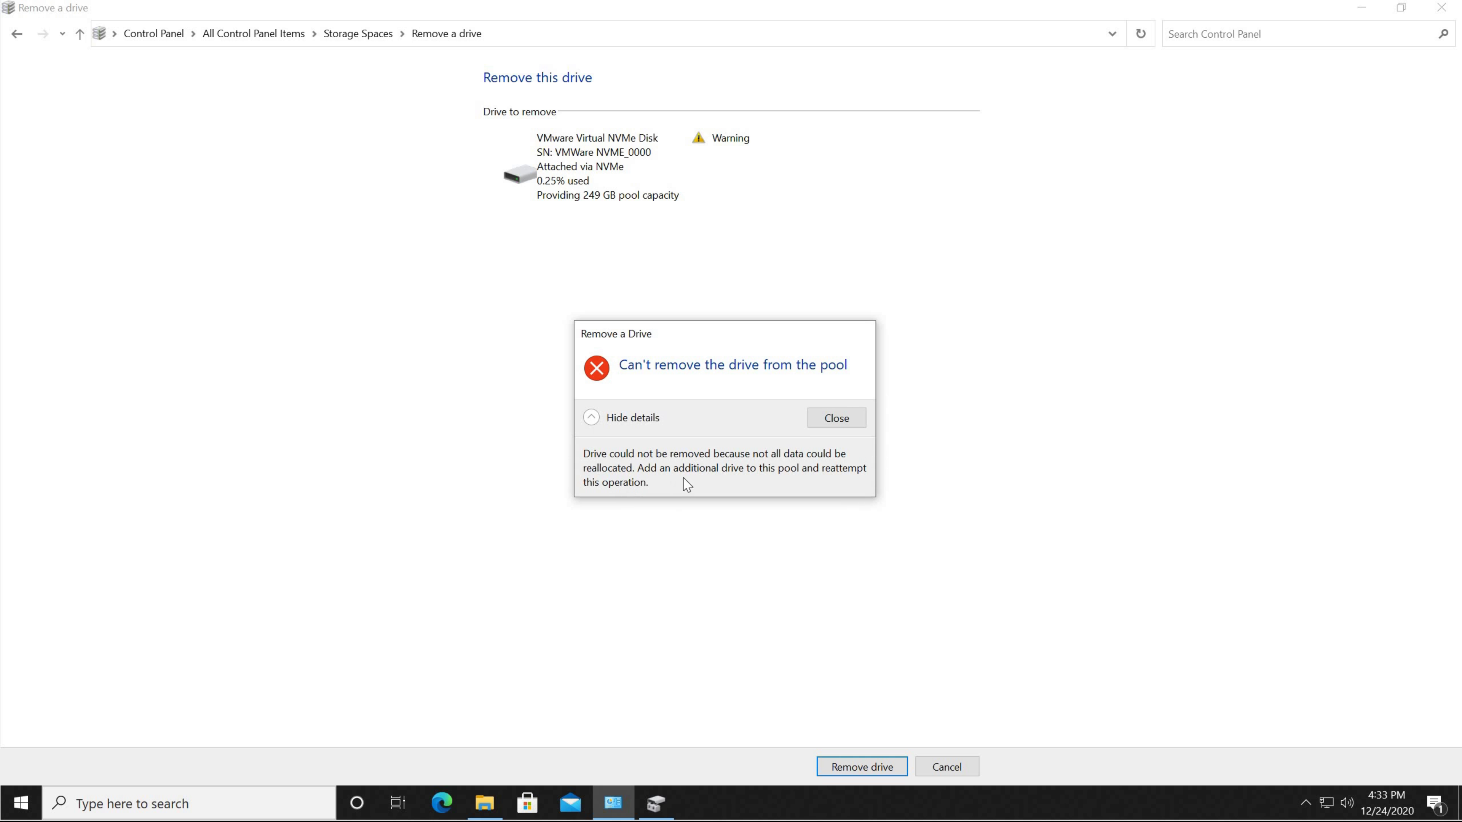
click(836, 418)
Step: Check the pool's drive statuses and start optimizing drive usage for the storage pool
scroll(587, 593, down, 2)
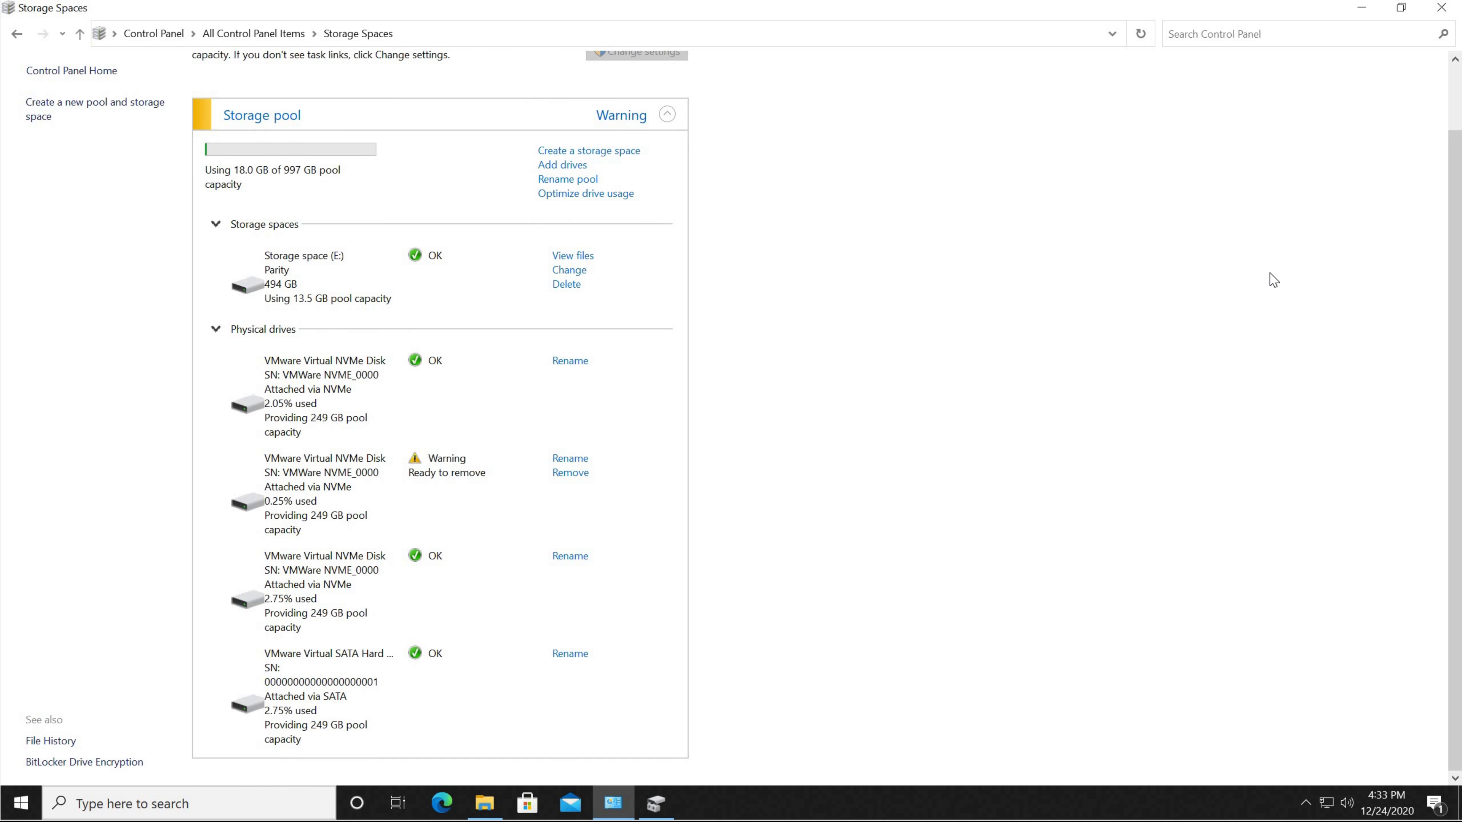
scroll(1103, 241, up, 2)
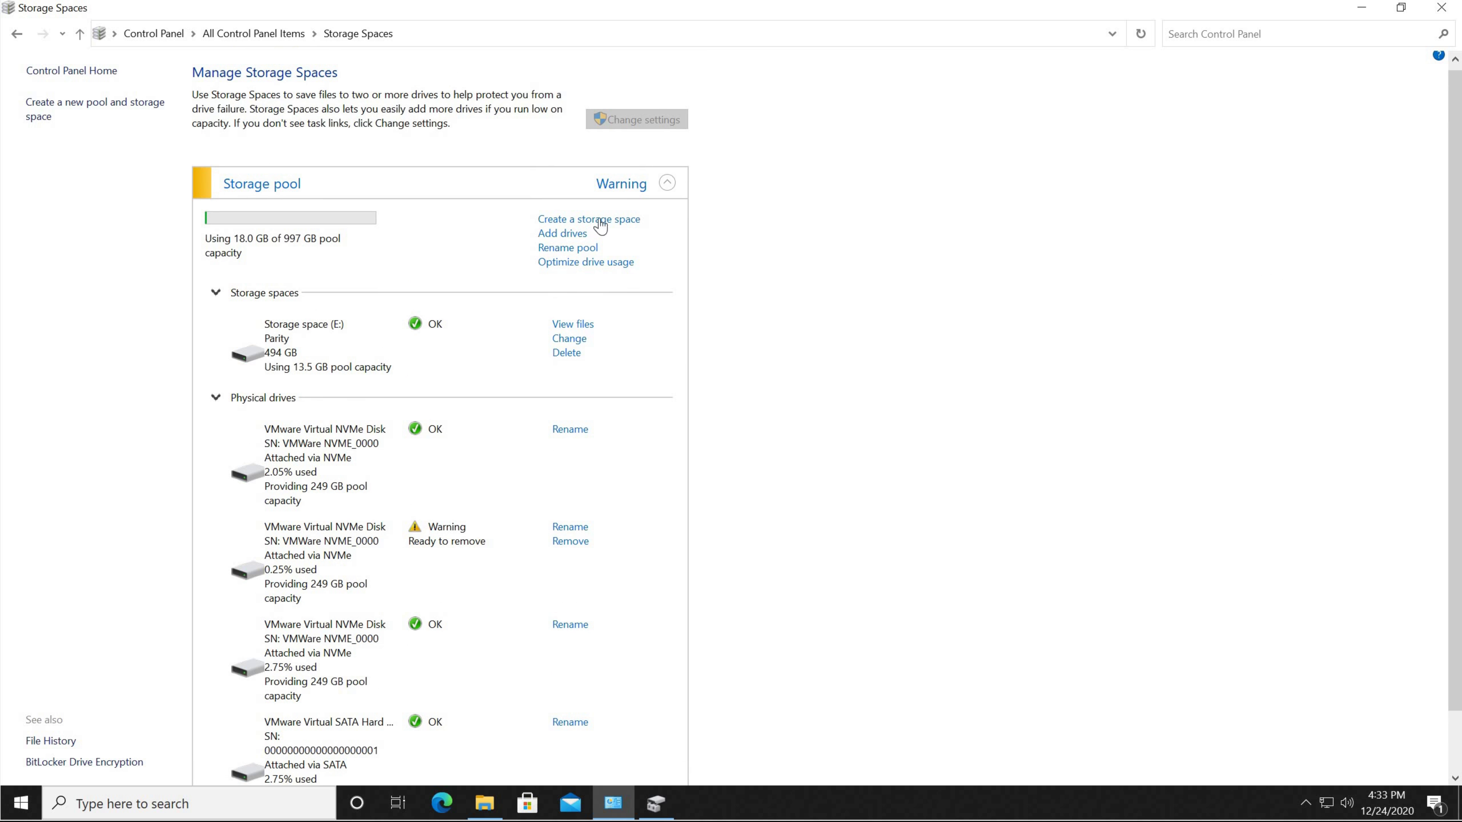
click(580, 263)
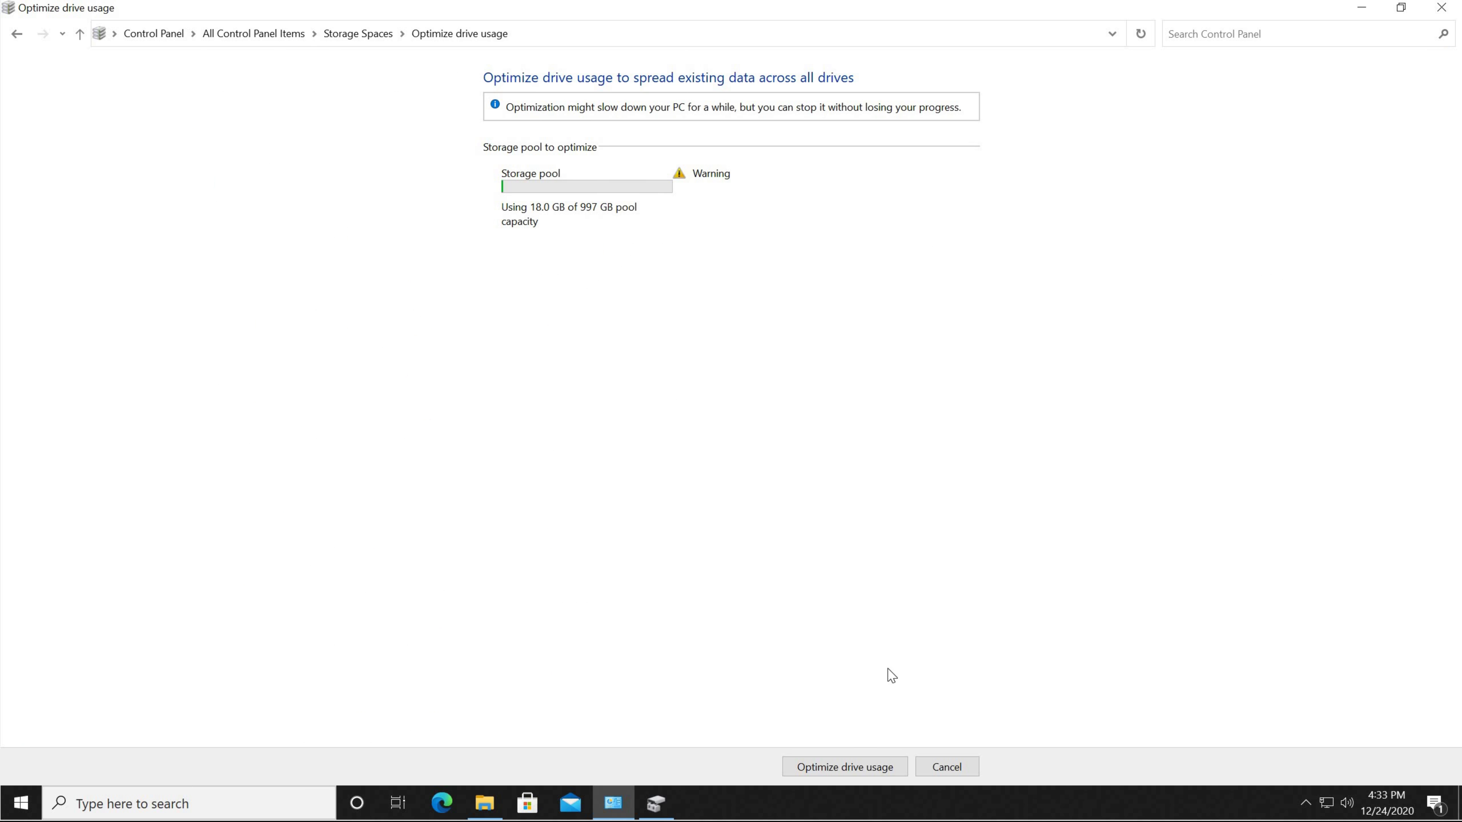
click(858, 774)
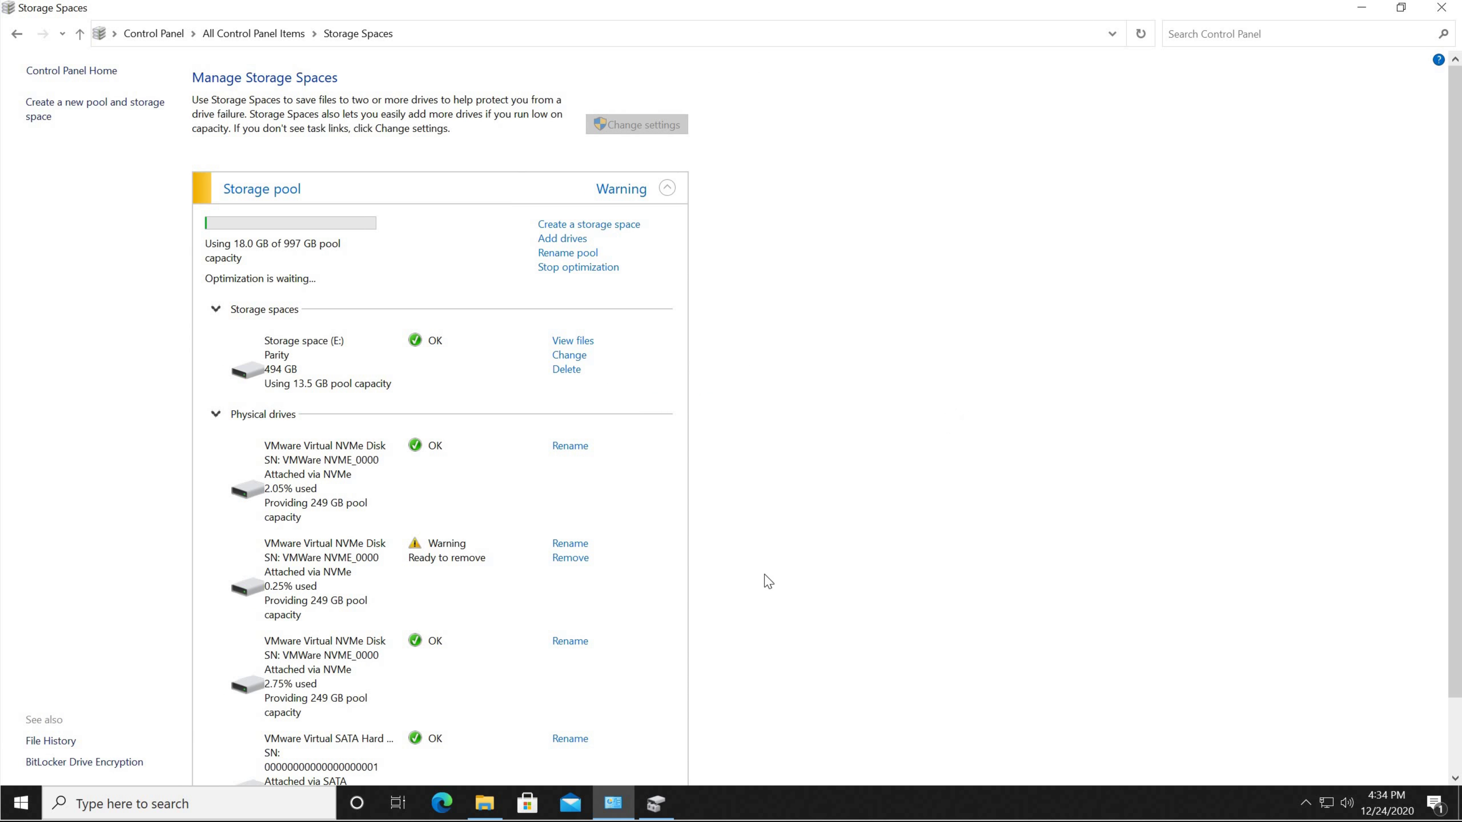
Step: Remove the NVMe drive marked ready to remove from the pool and expand the physical drives list to check it
click(569, 557)
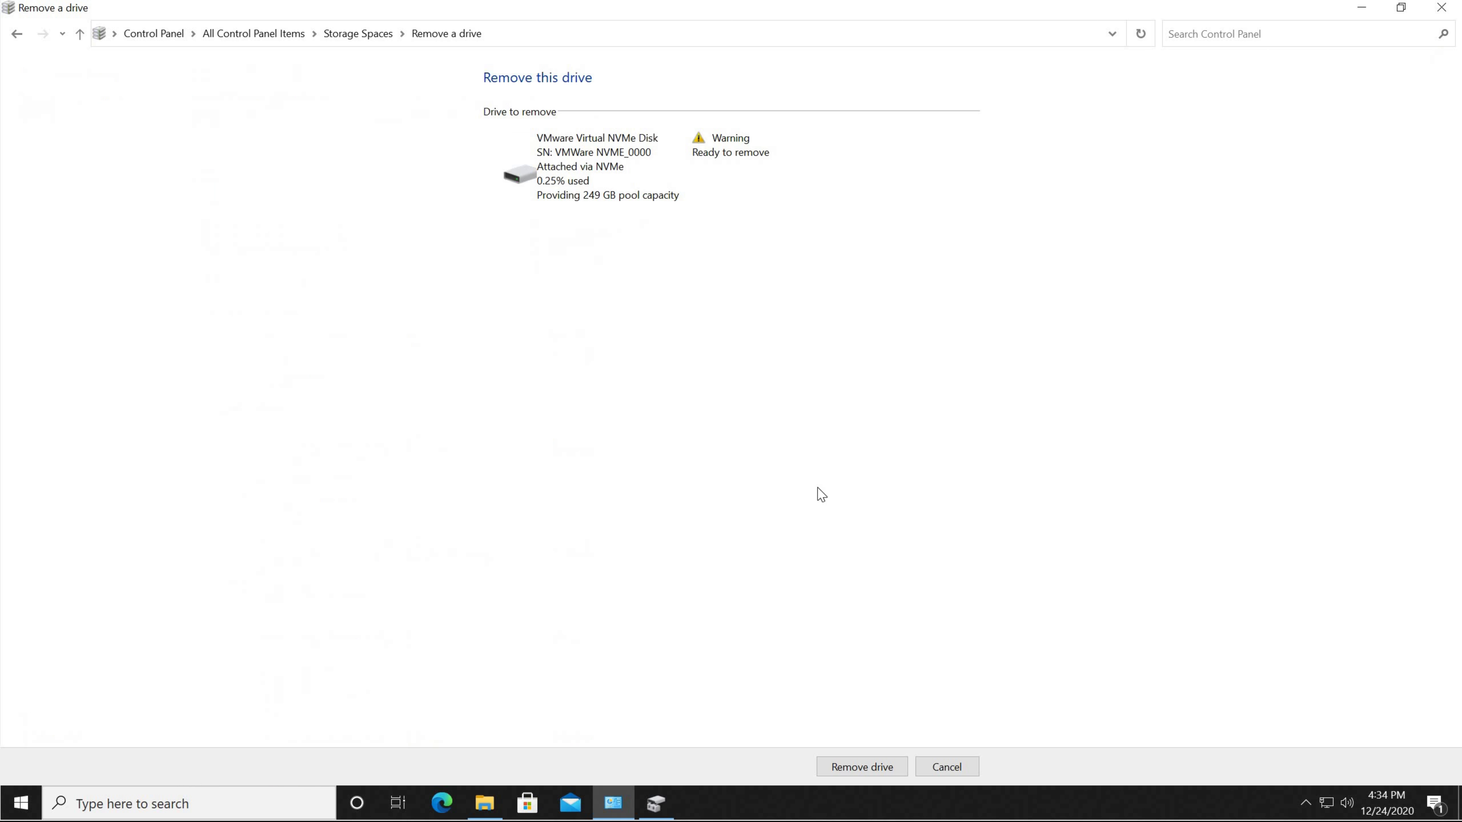
click(863, 769)
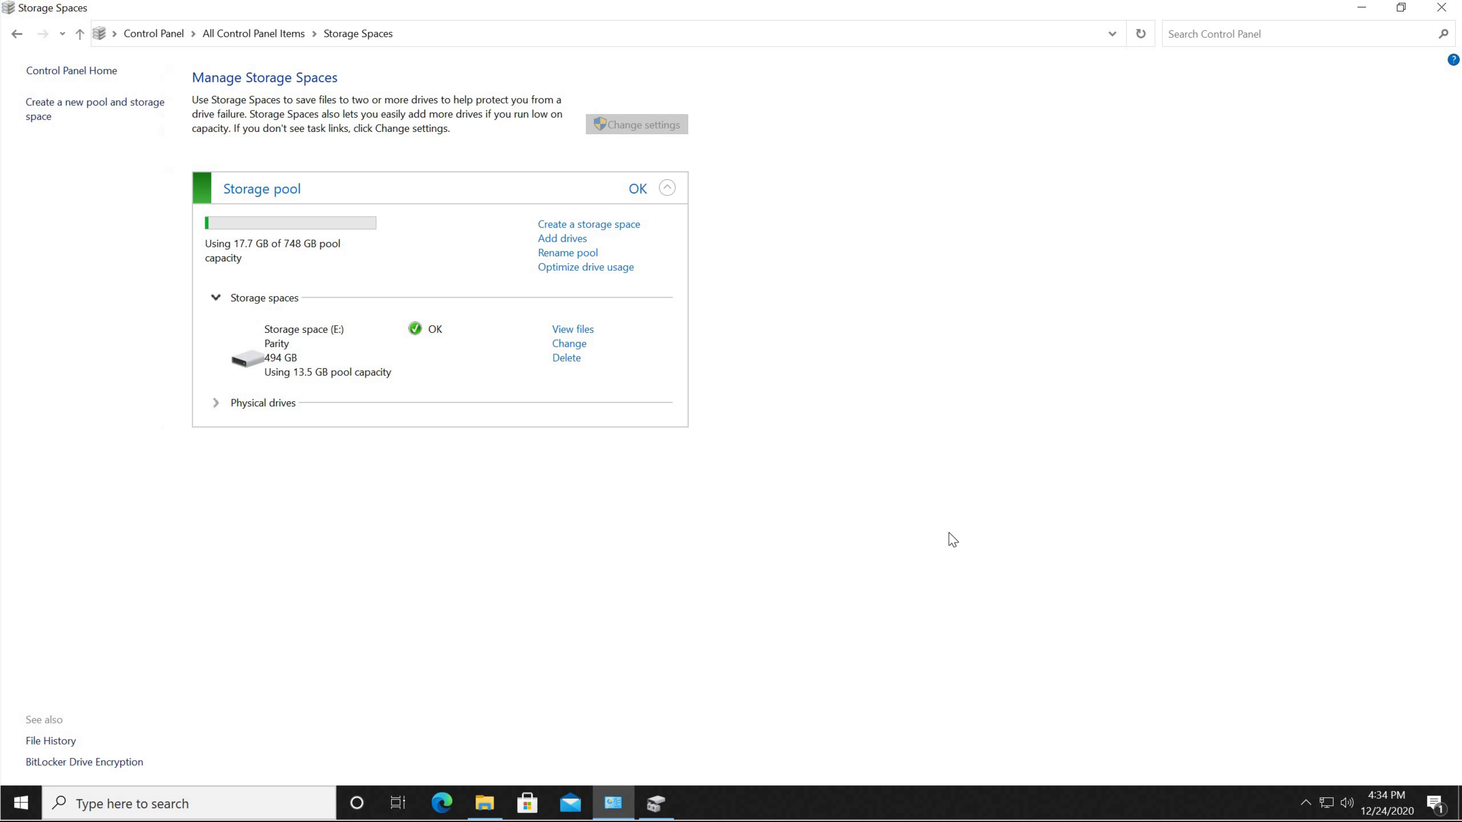
click(216, 405)
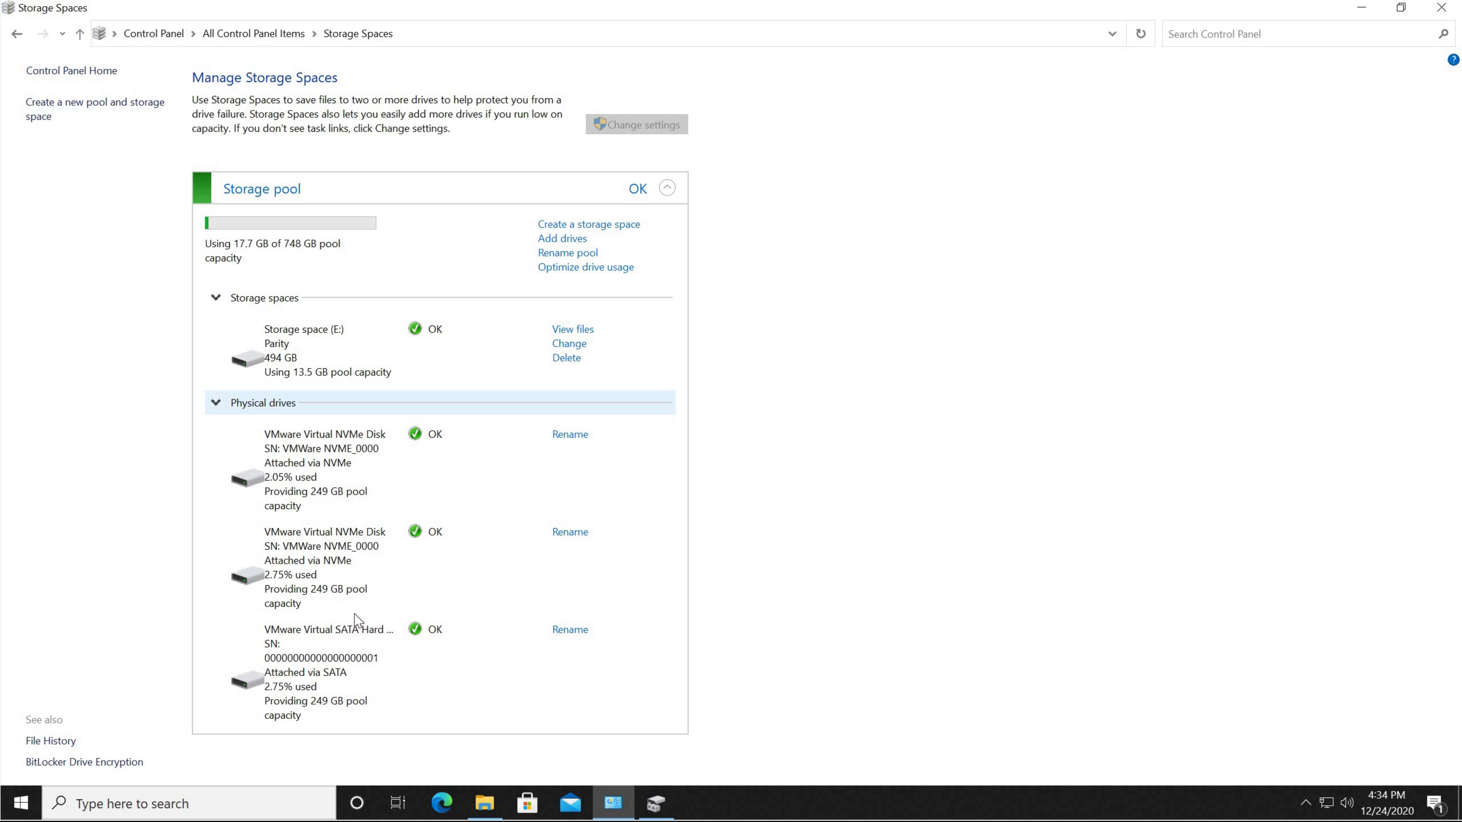